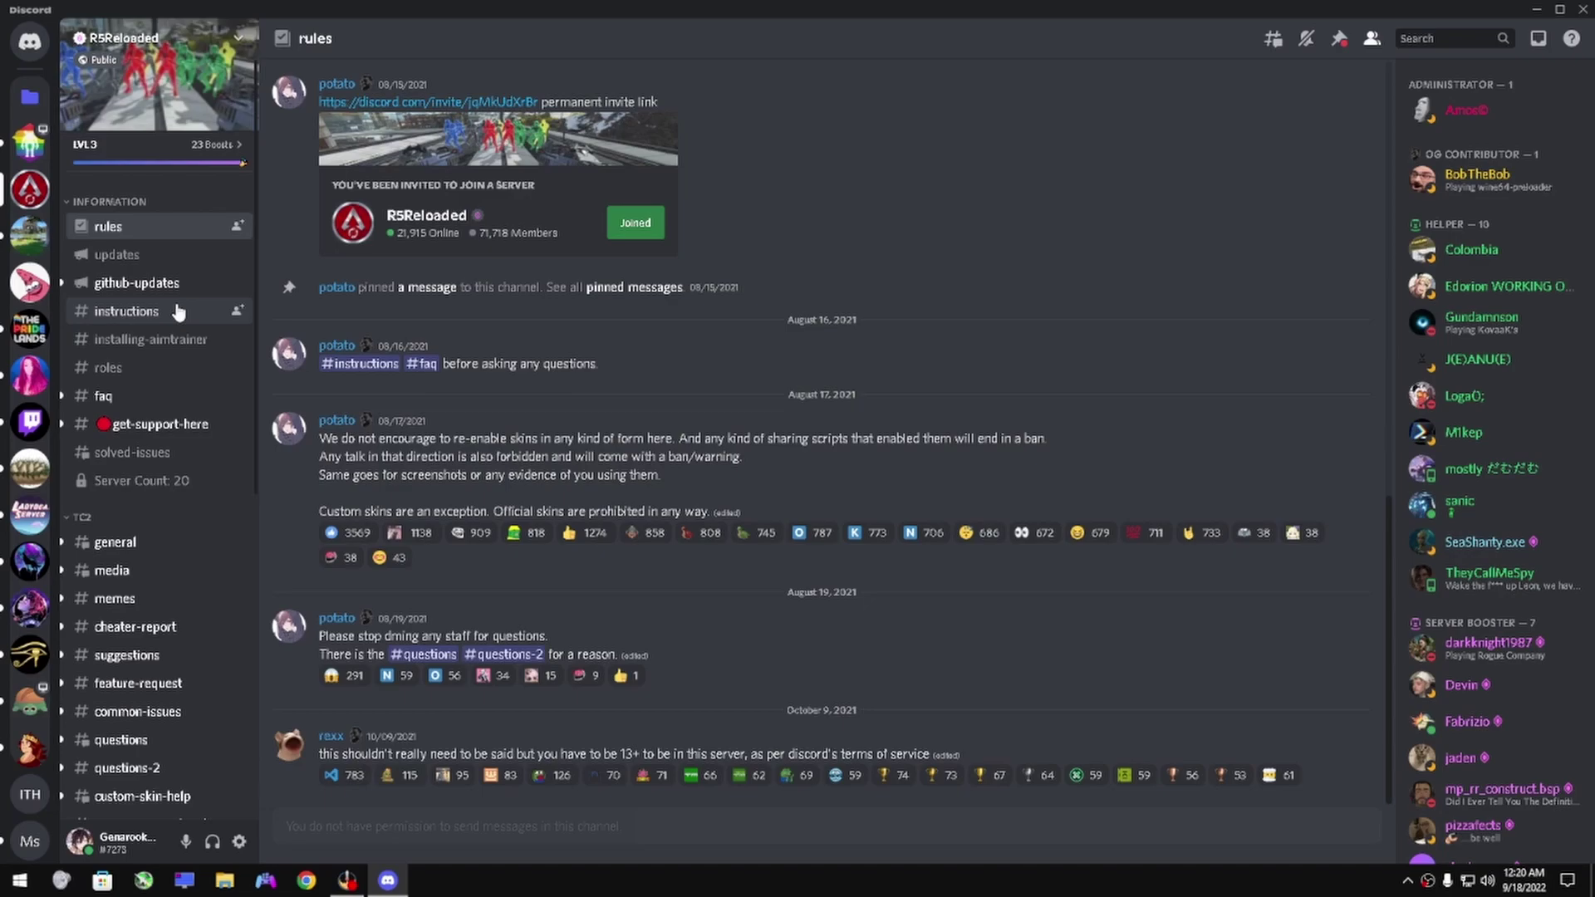
Step: Copy the Torrent Install magnet link from #instructions after visiting the qBittorrent download page
left_click(126, 312)
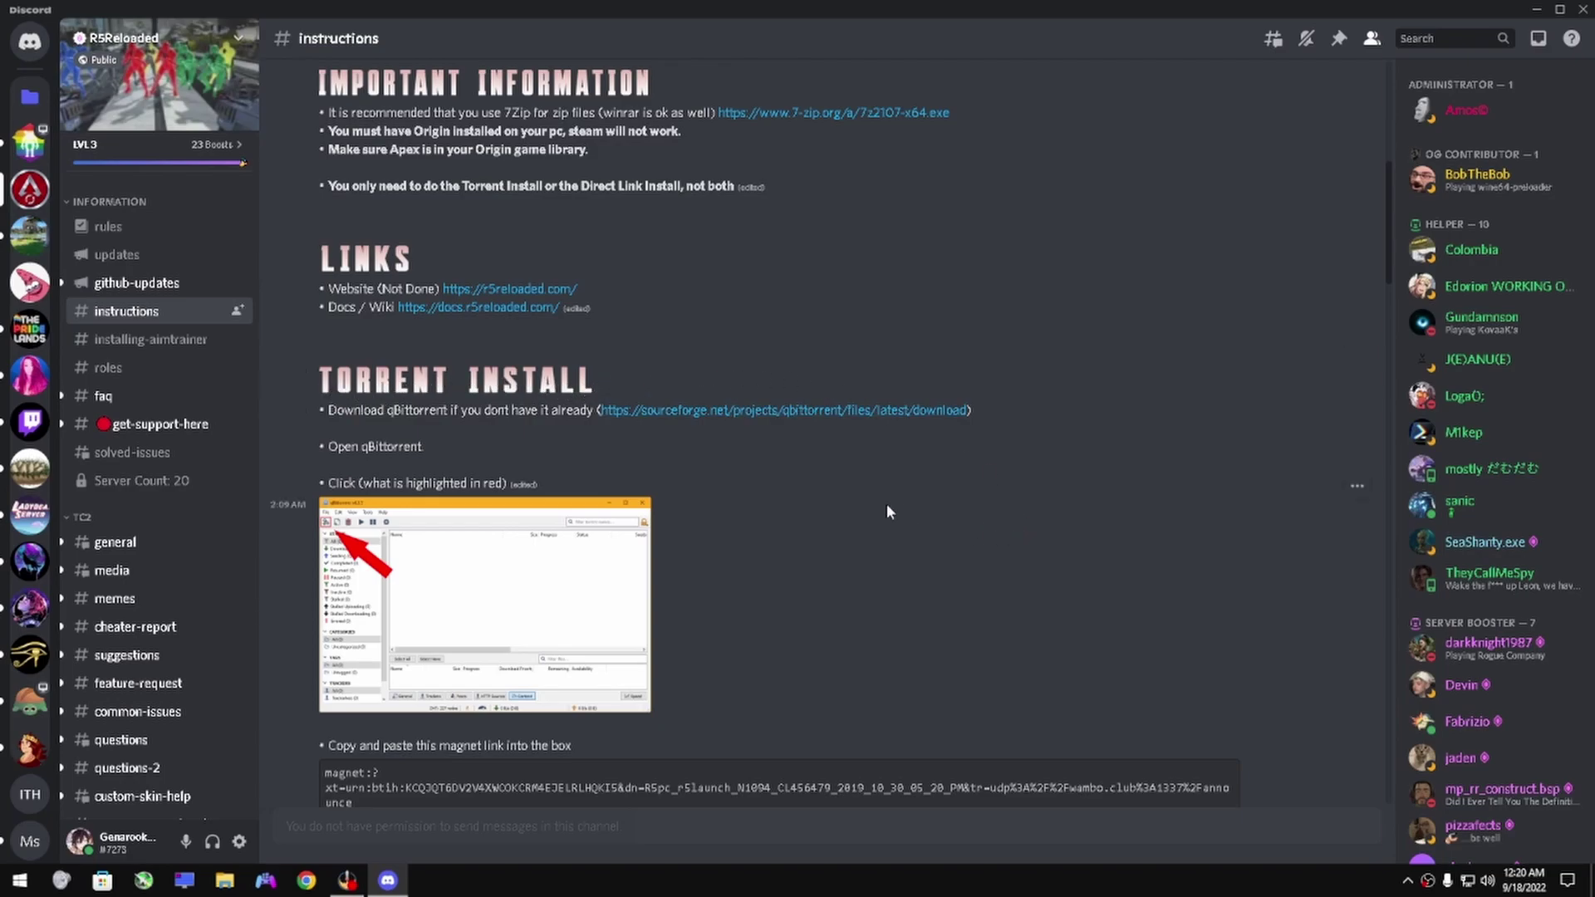
left_click(653, 409)
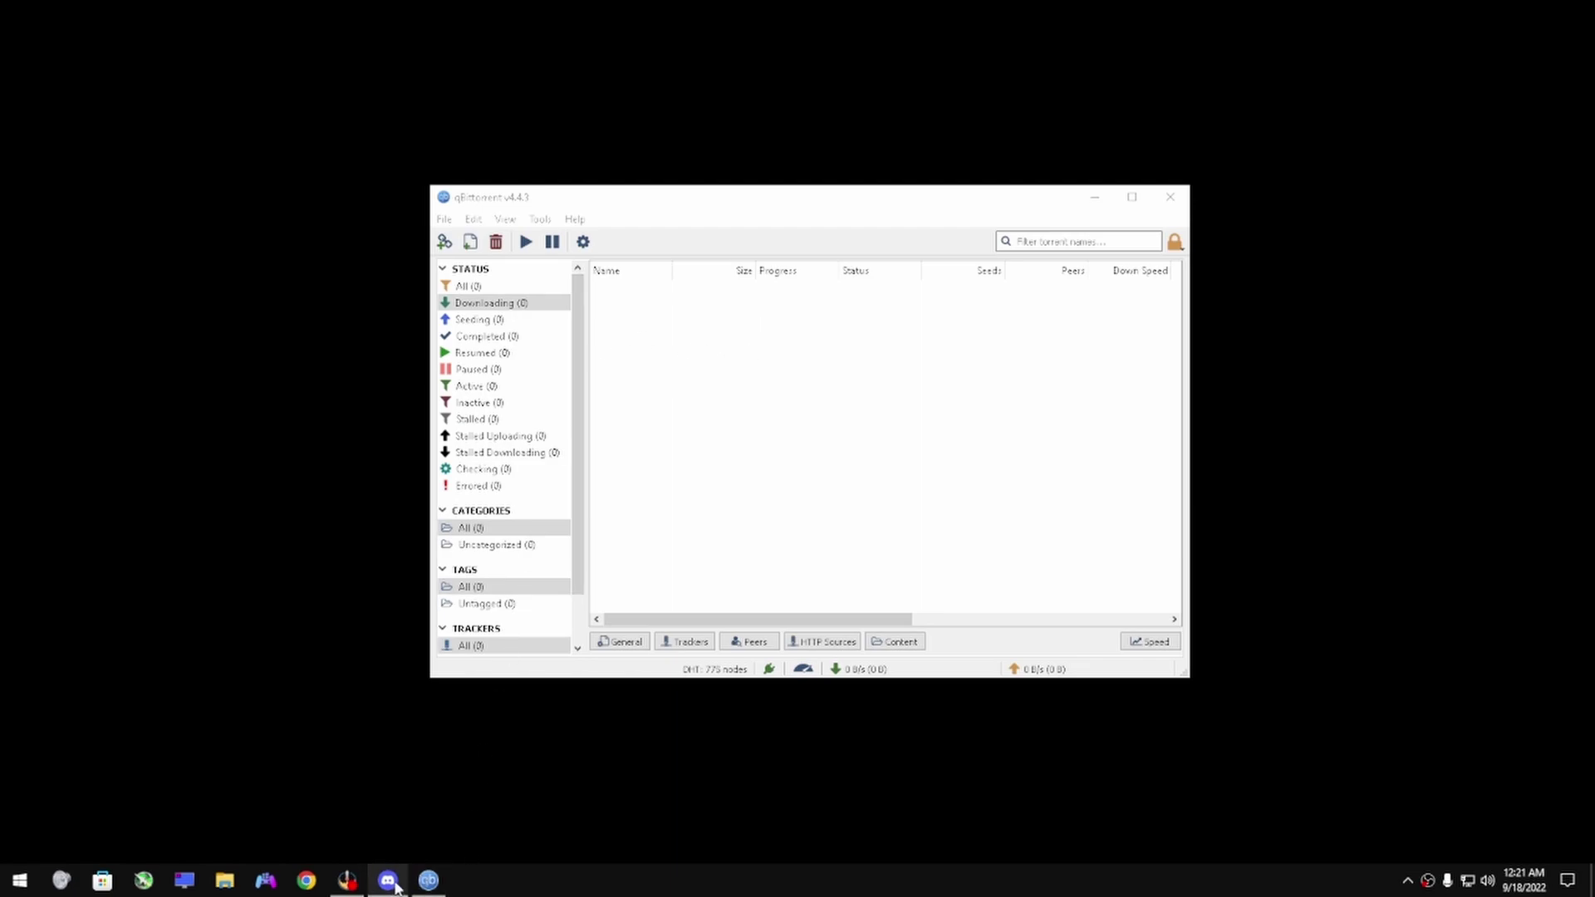
mouse_move(388, 880)
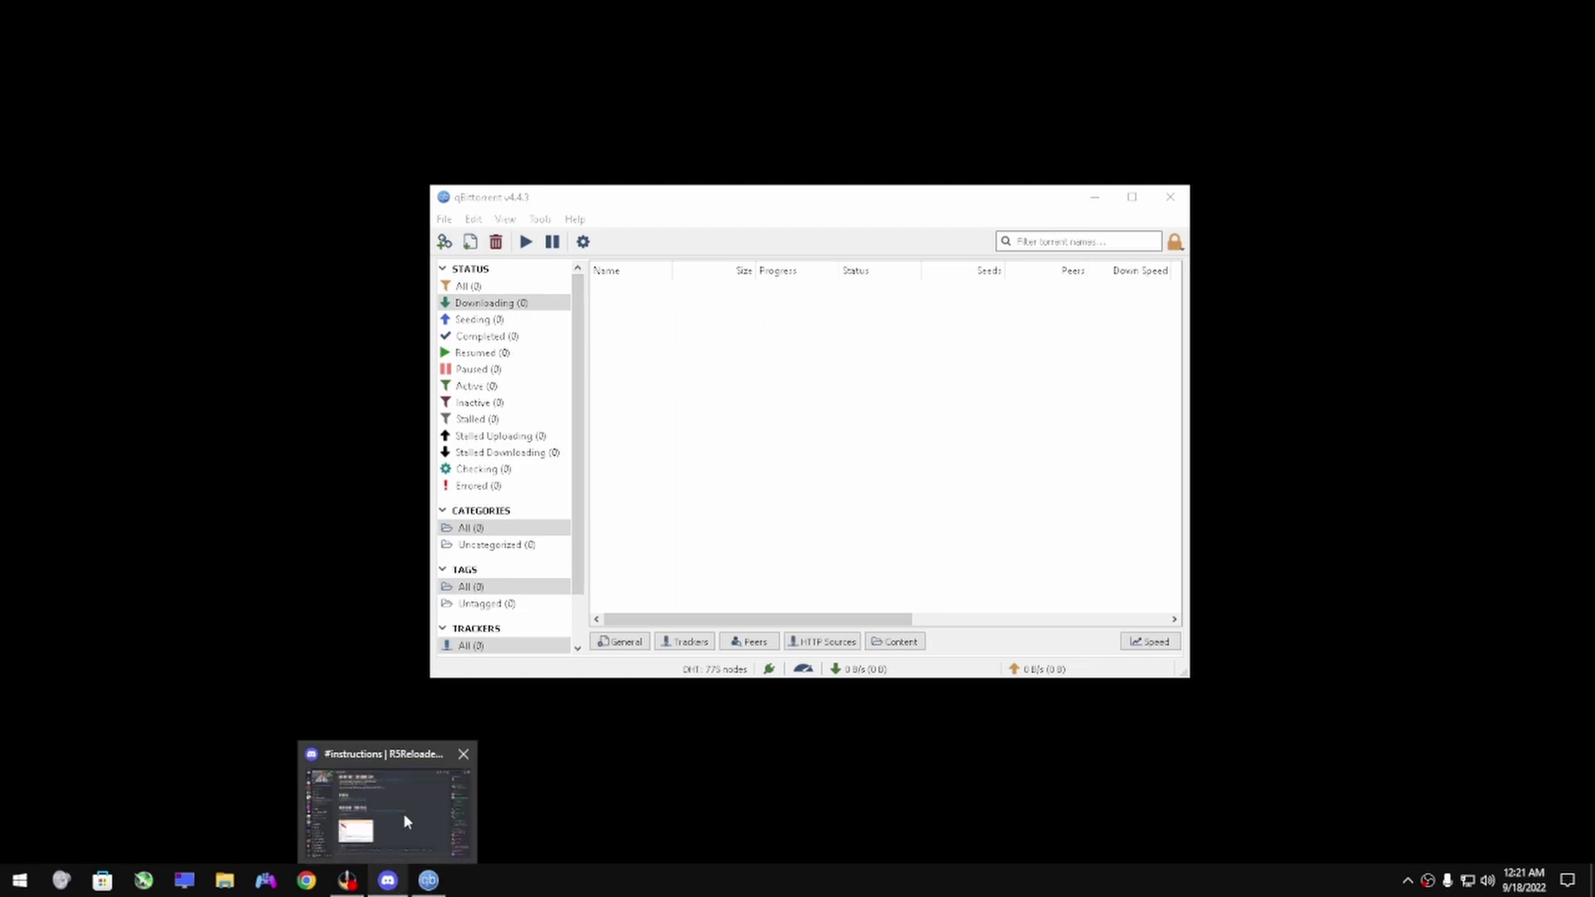
left_click(403, 821)
scroll(614, 361, "down", 2)
scroll(633, 307, "down", 2)
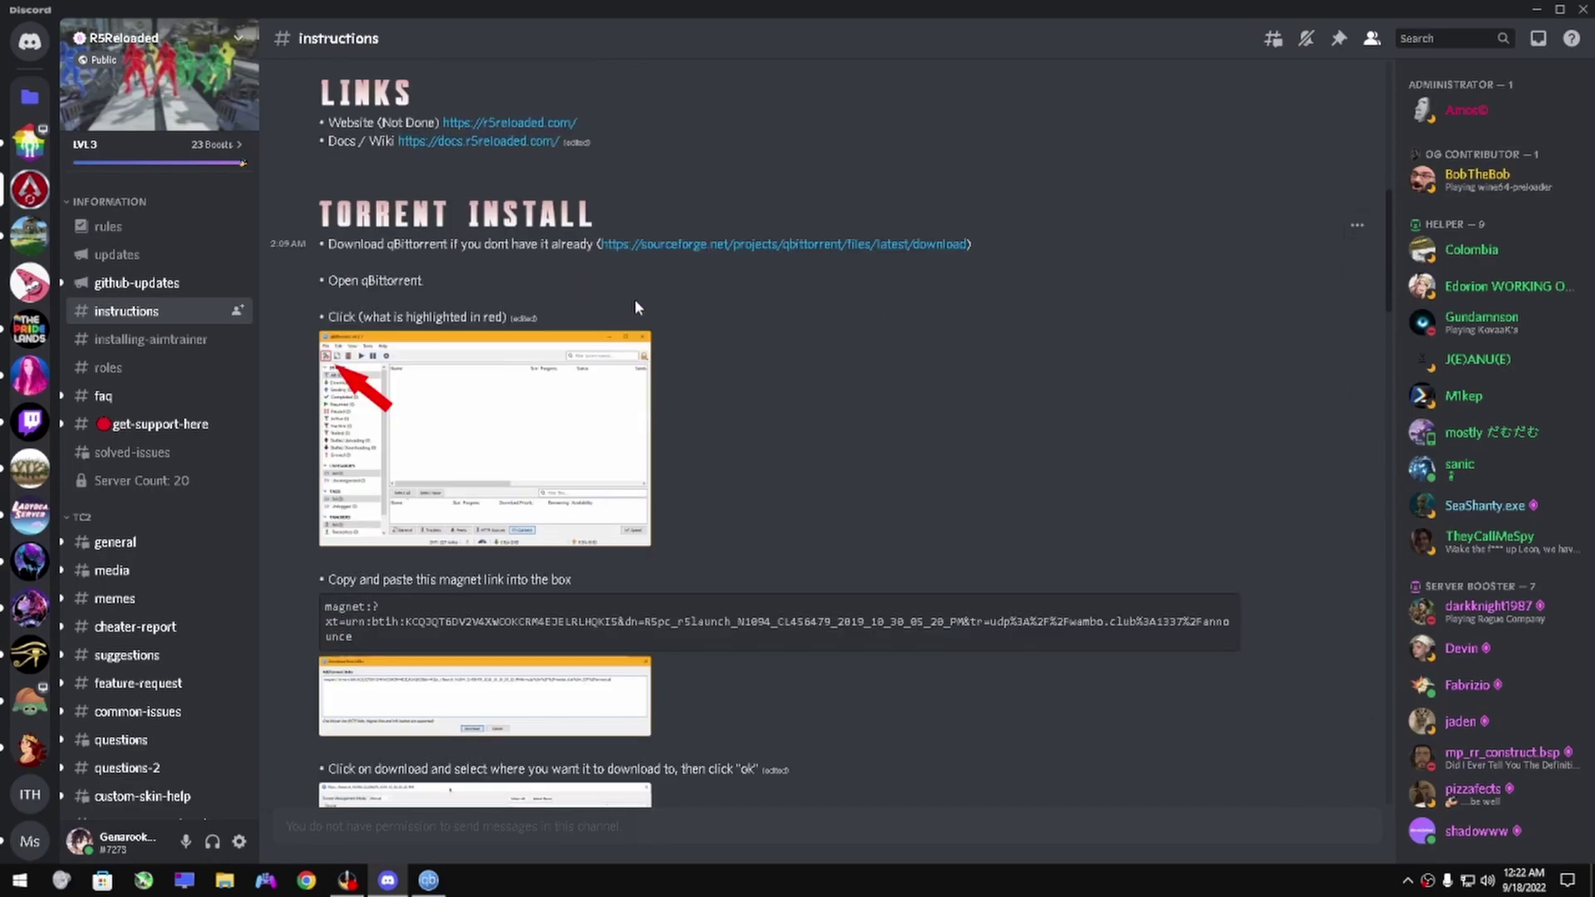
scroll(635, 305, "down", 1)
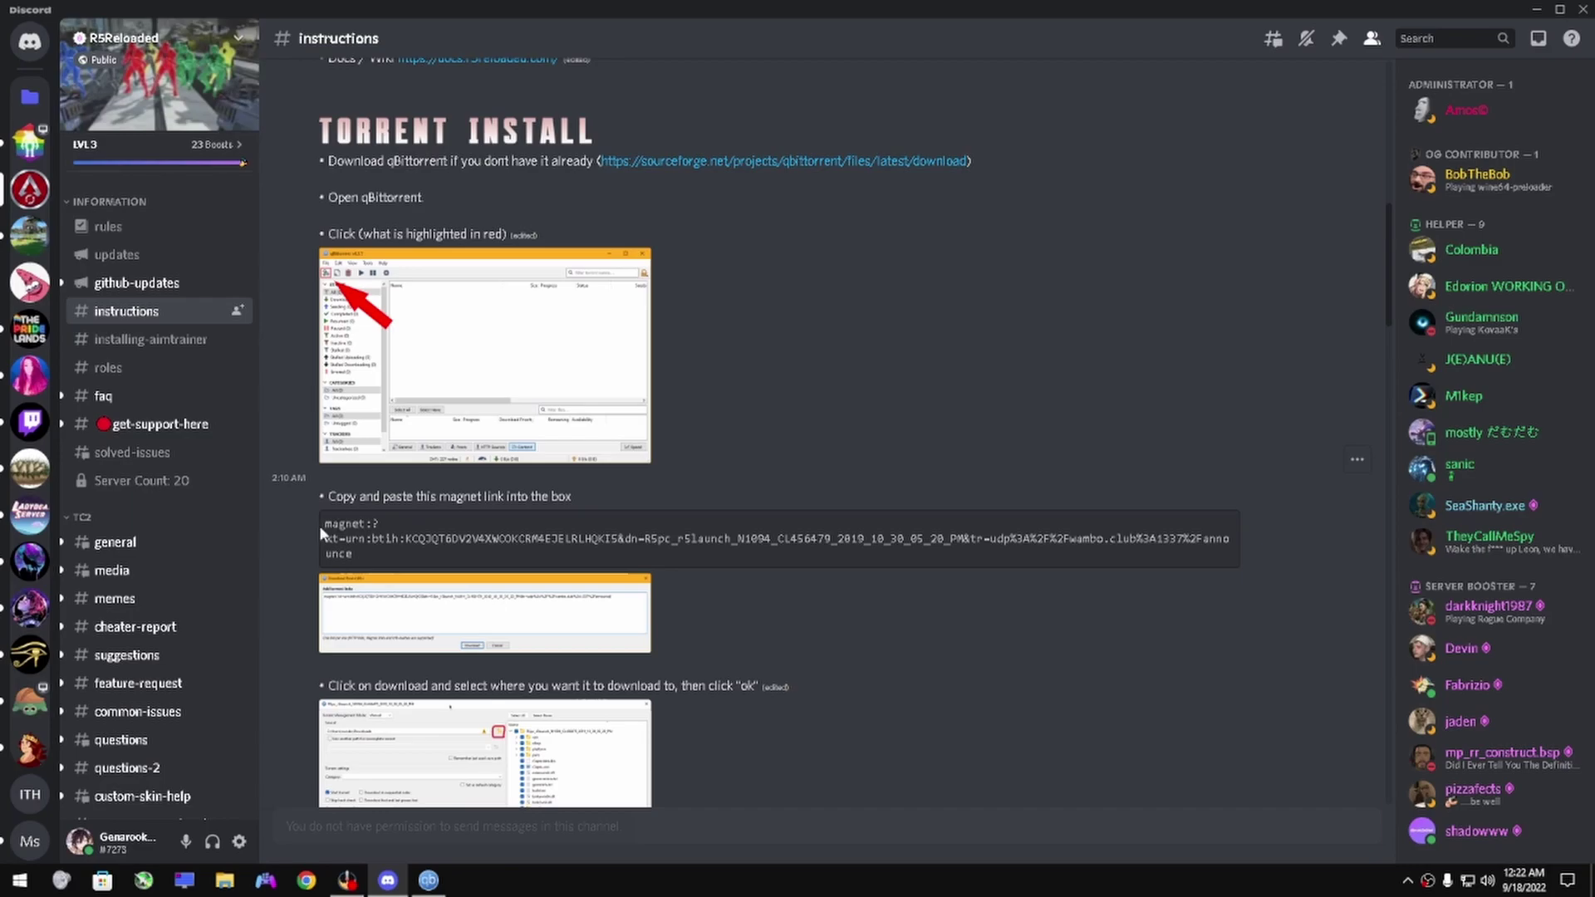
mouse_move(322, 521)
left_mouse_down()
mouse_move(365, 539)
mouse_move(356, 554)
left_mouse_up()
right_click(369, 556)
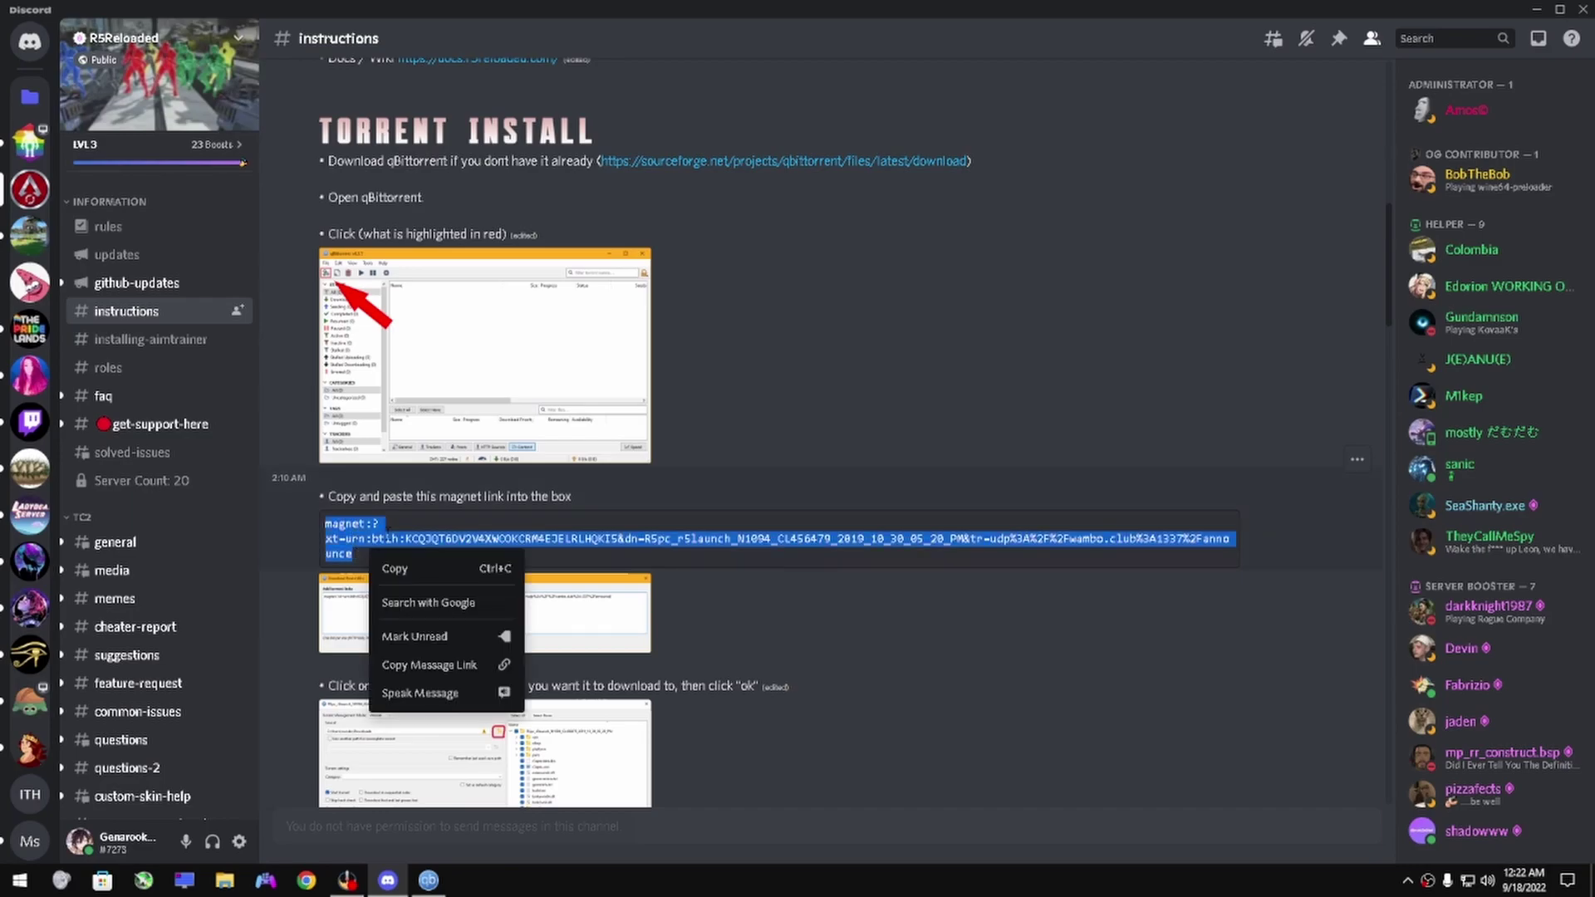
left_click(397, 569)
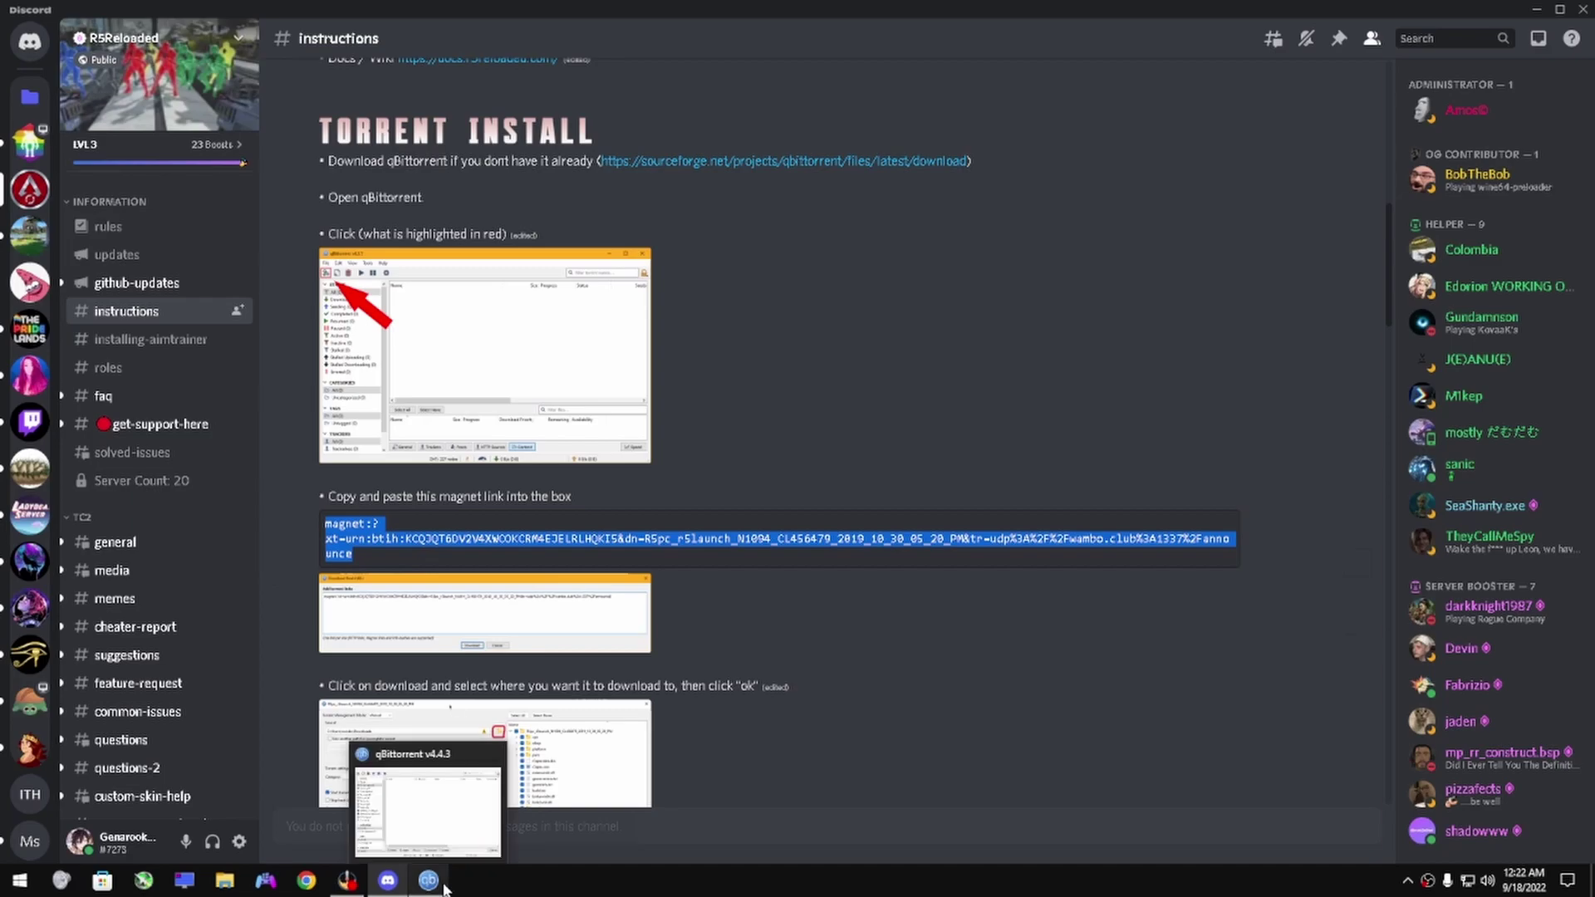
Step: Add the copied magnet link in qBittorrent, save it to Downloads, and pause the finished torrent
left_click(1533, 12)
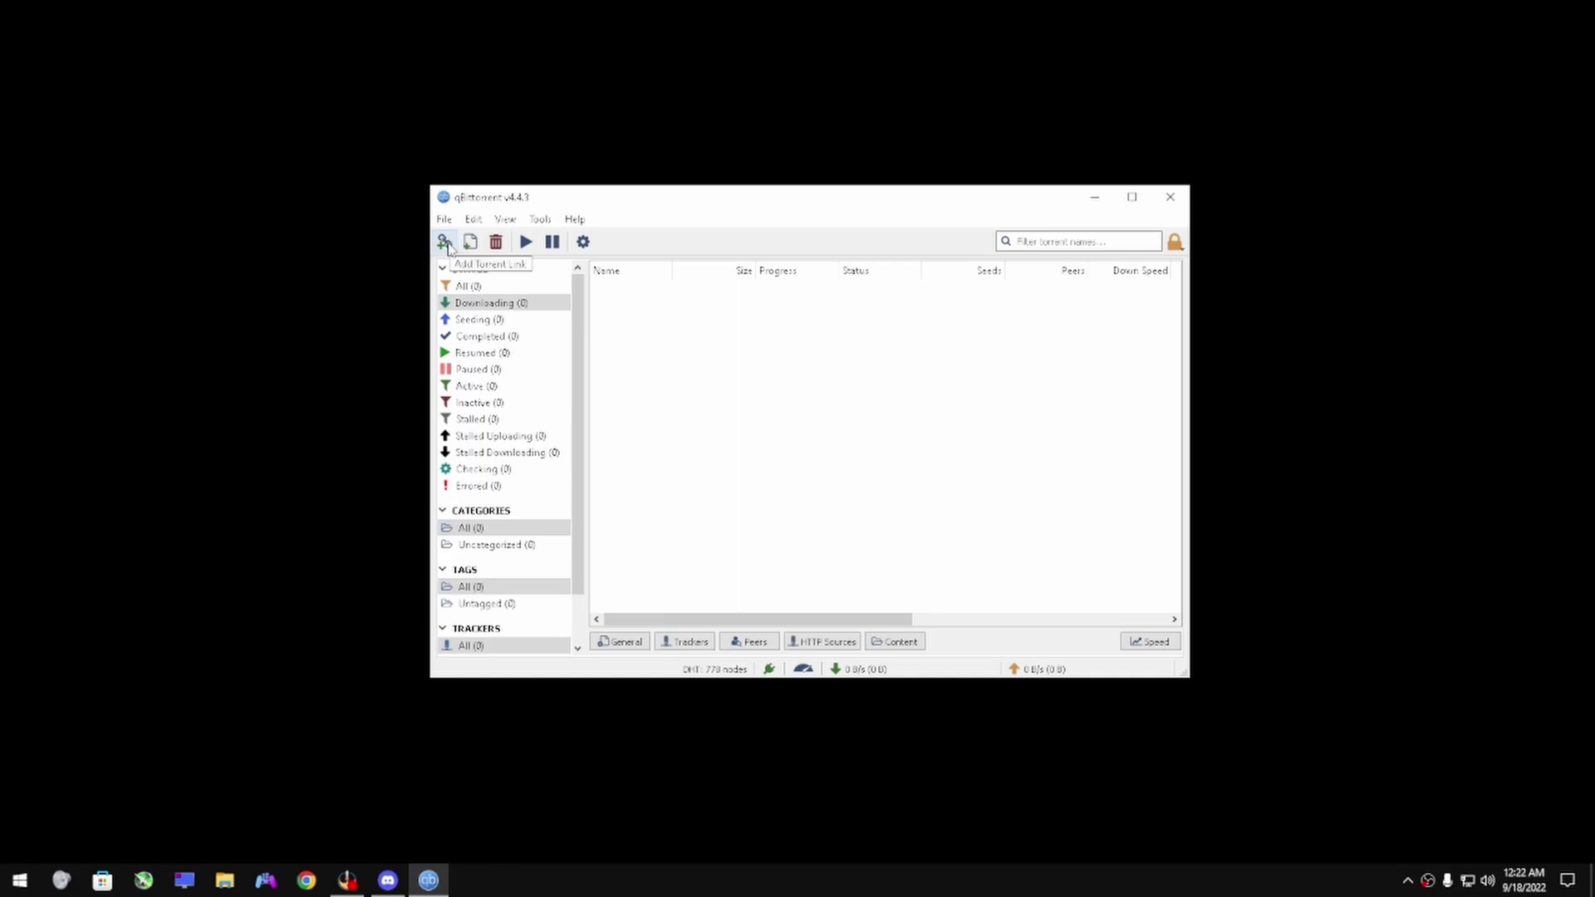
left_click(447, 245)
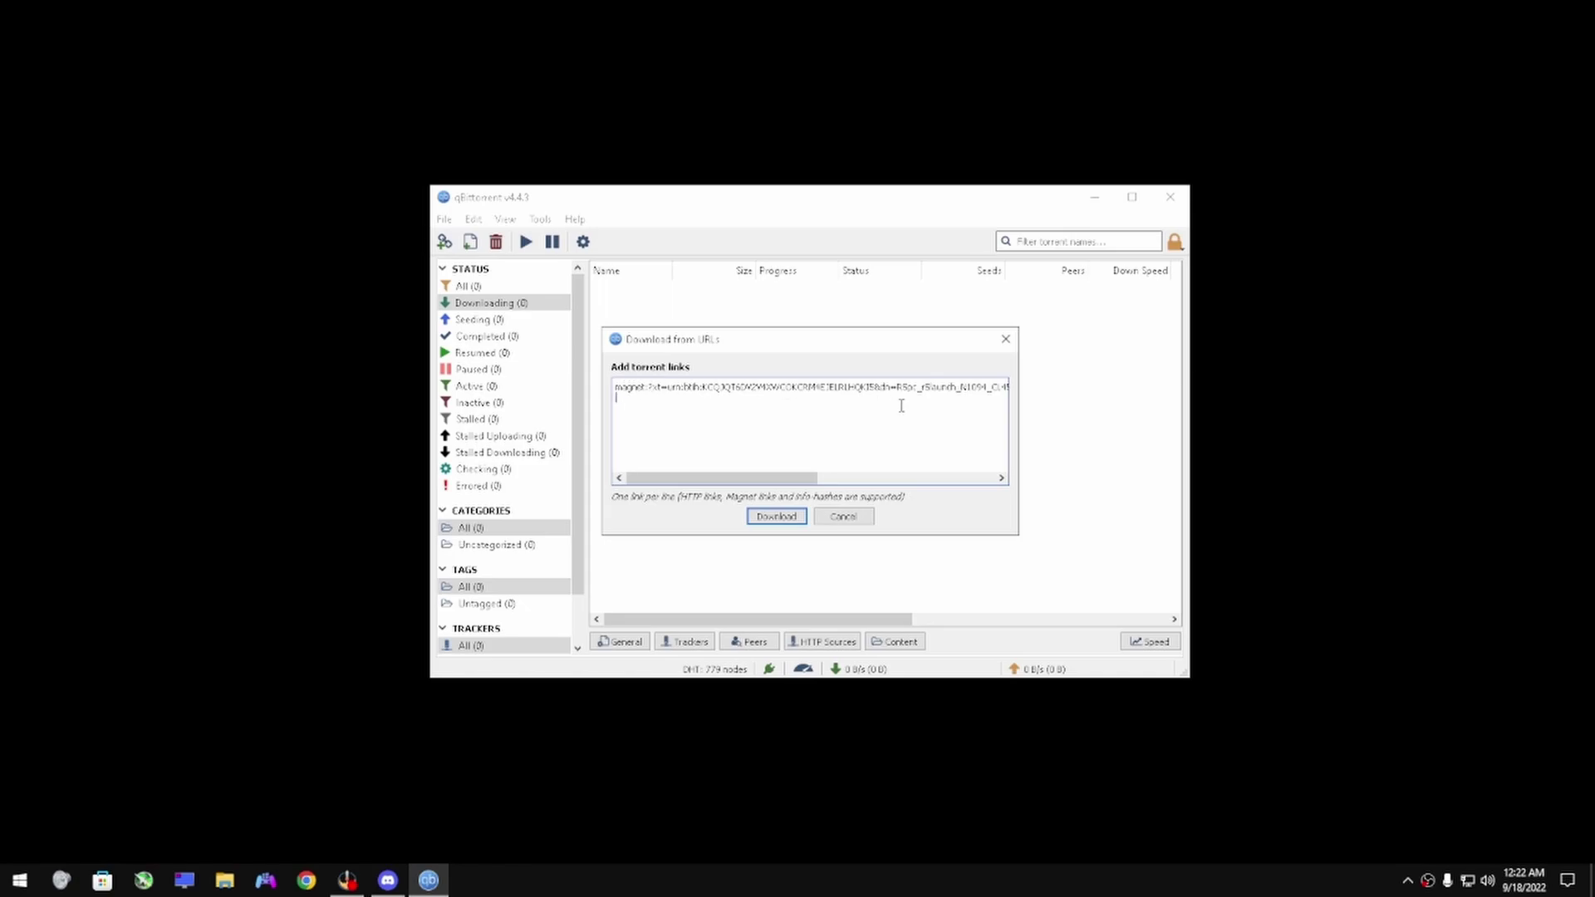
left_click(776, 517)
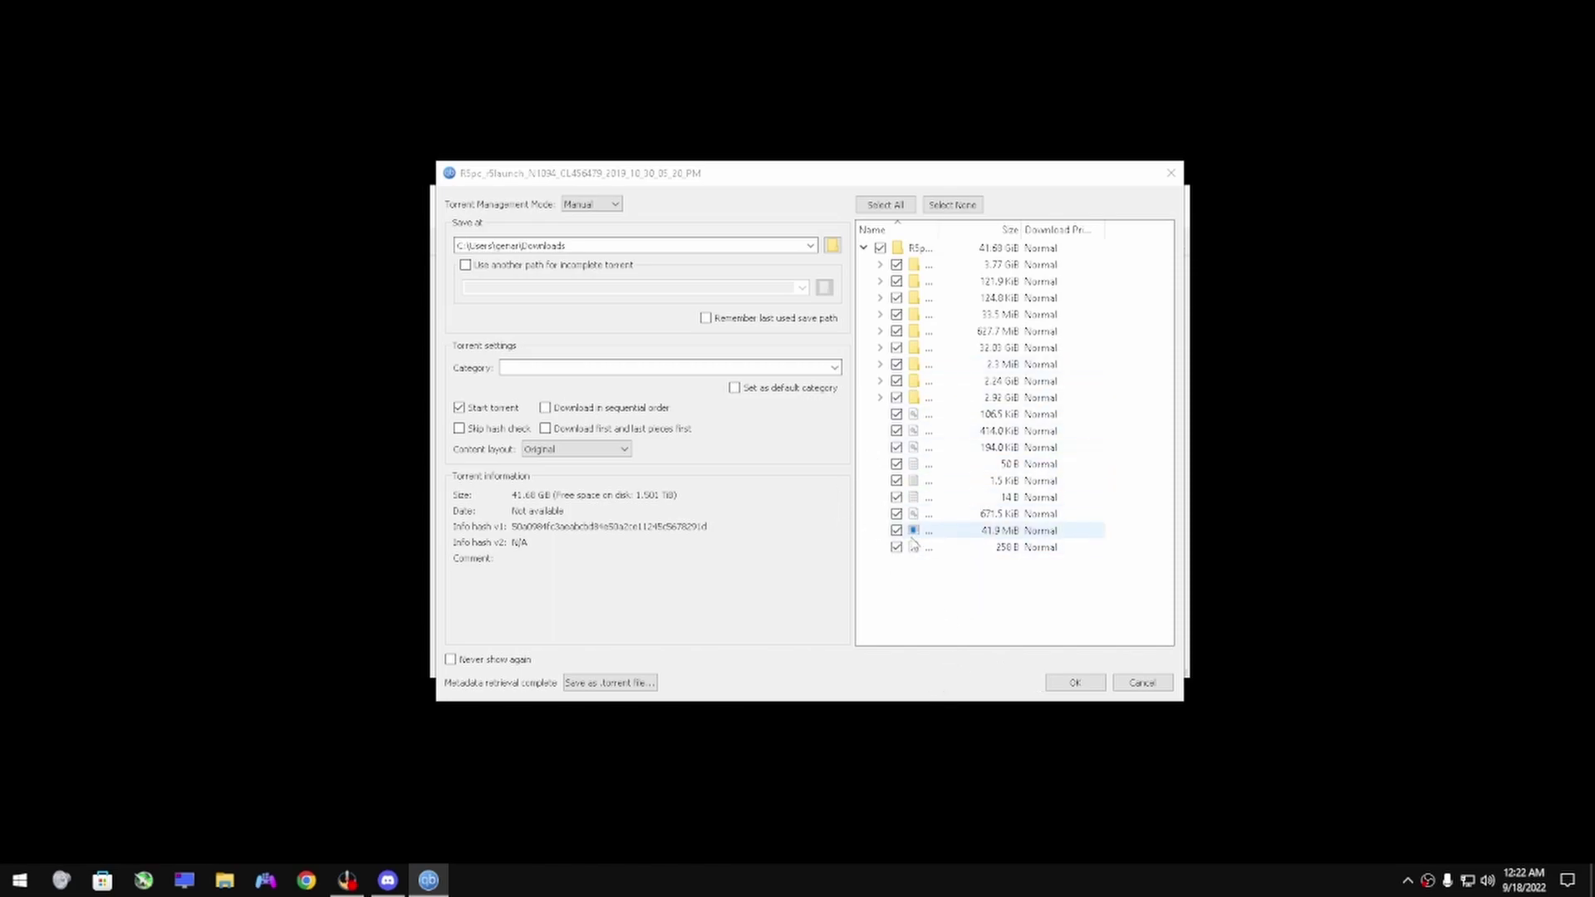
left_click(1072, 681)
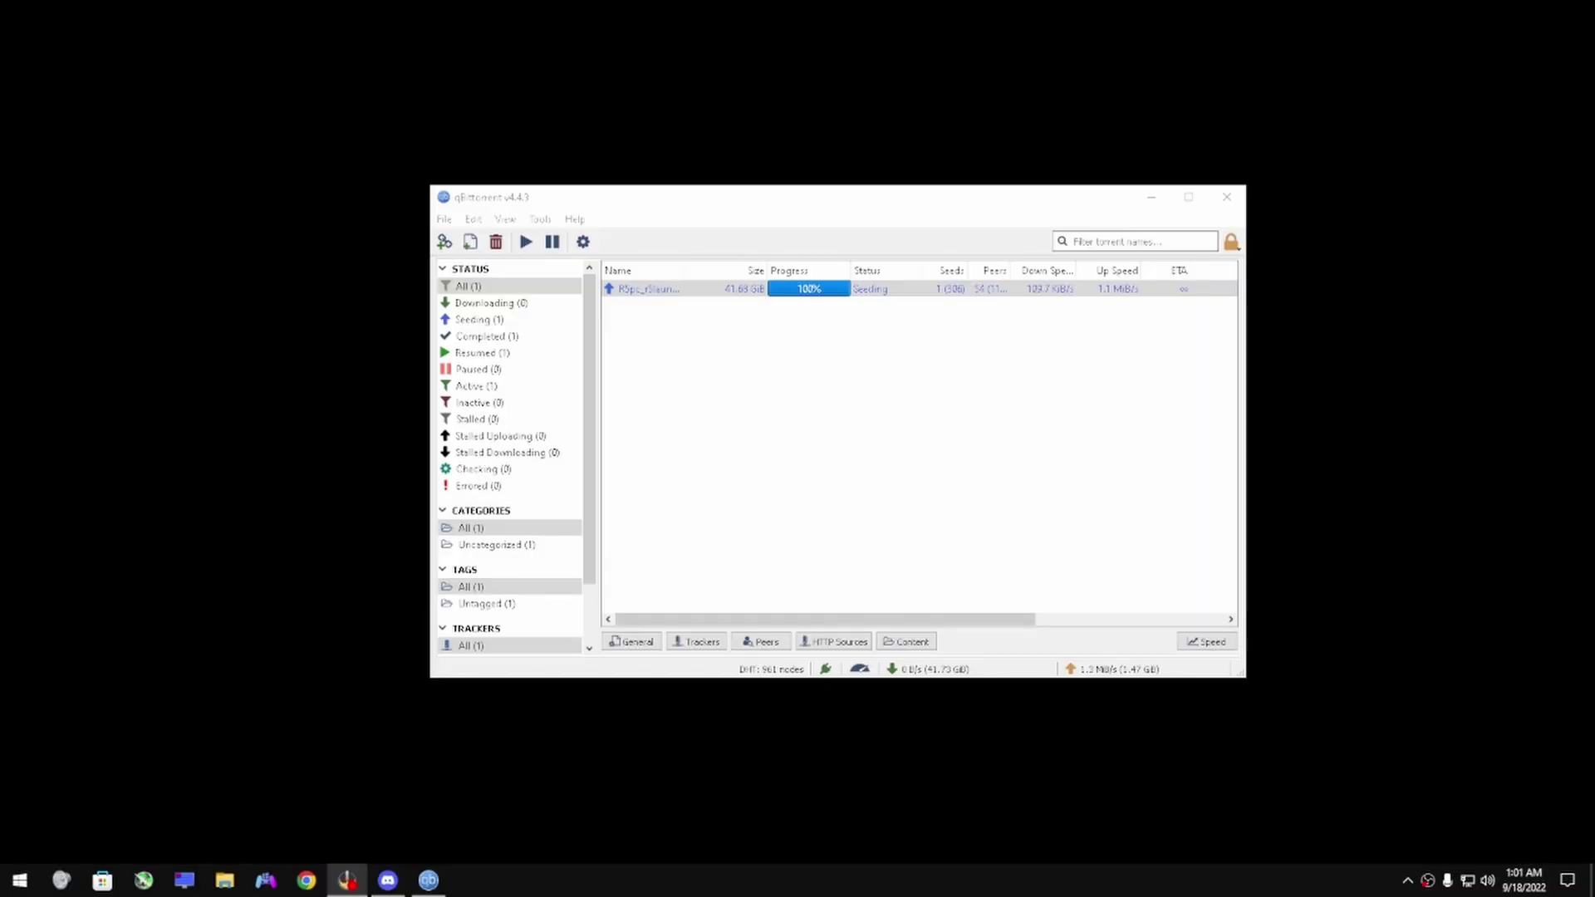
right_click(835, 289)
key("Escape")
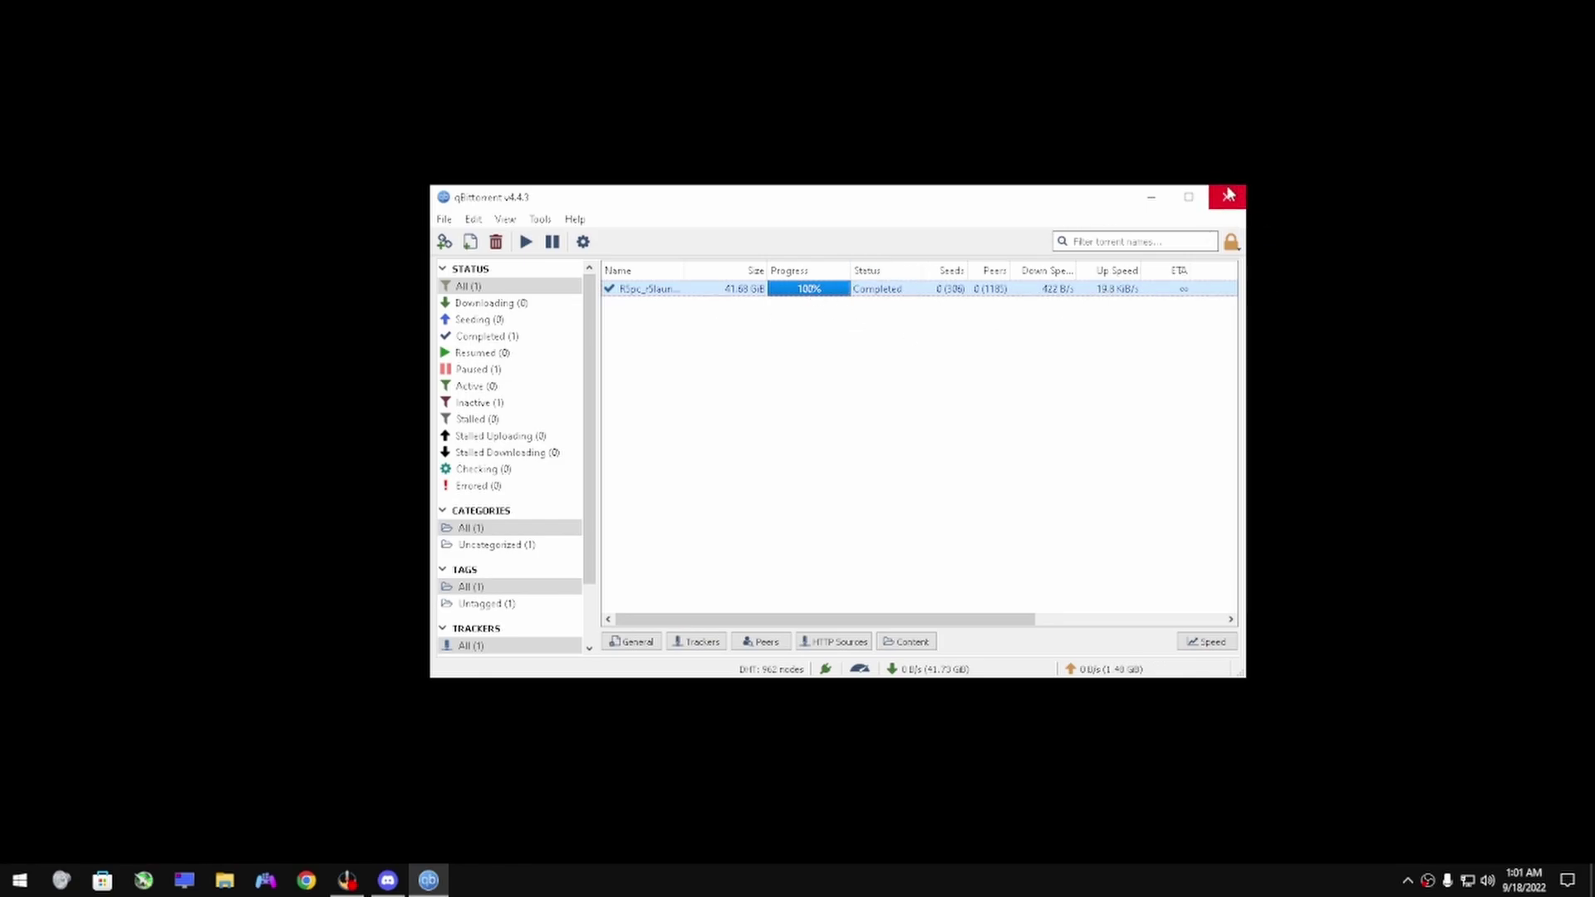
Step: Close qBittorrent and open the R5pc game folder from Downloads on the right half
left_click(1226, 196)
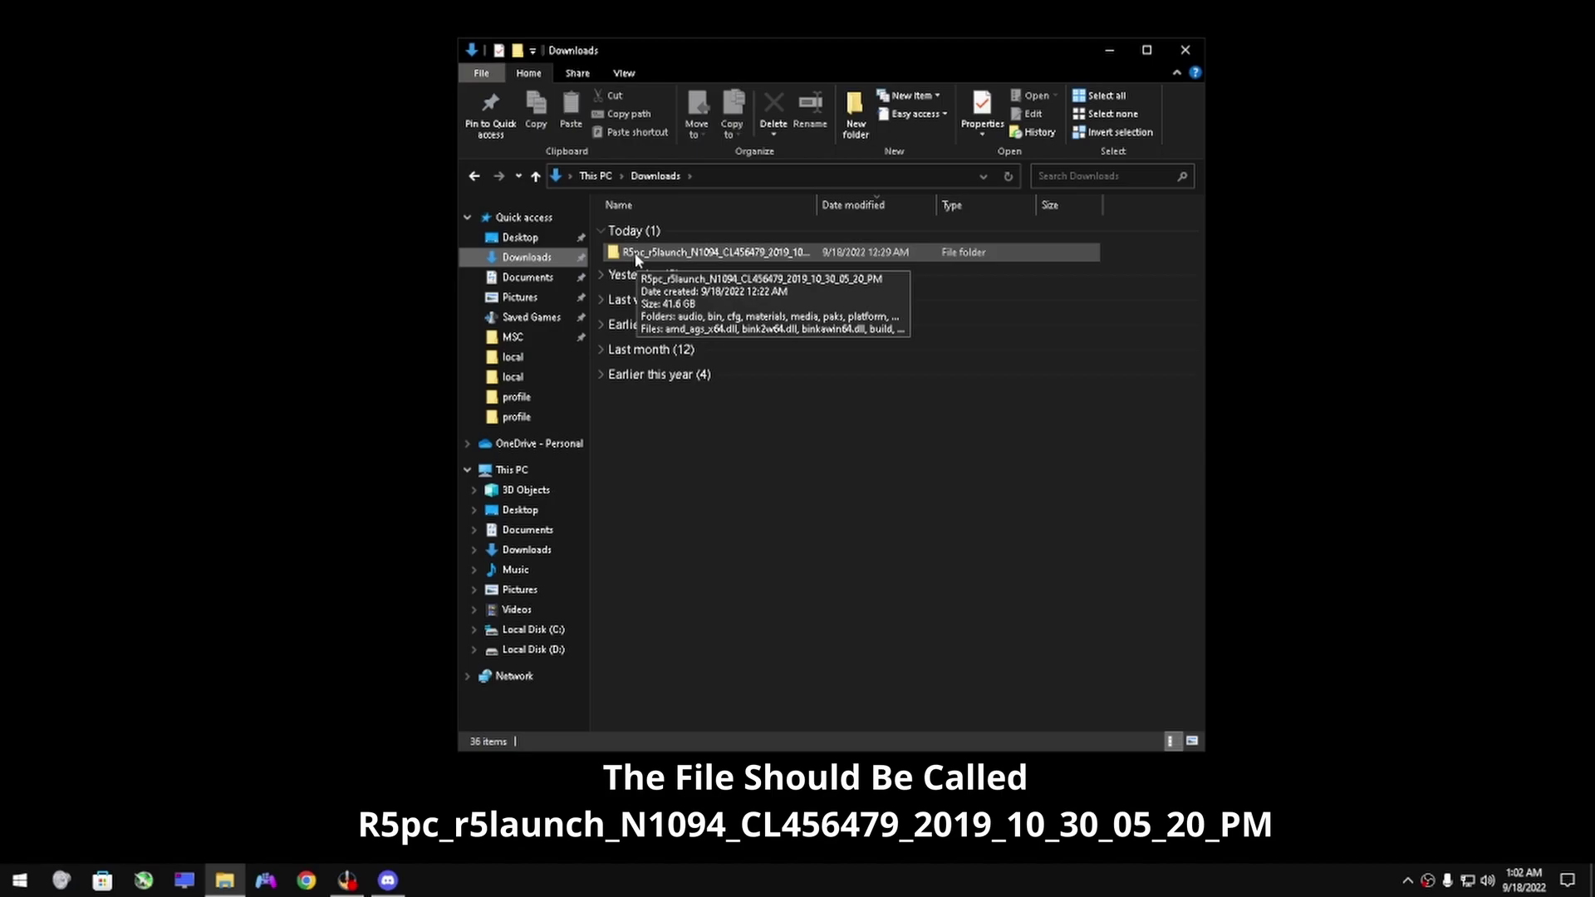
double_click(636, 253)
left_click_drag(740, 50, 1104, 50)
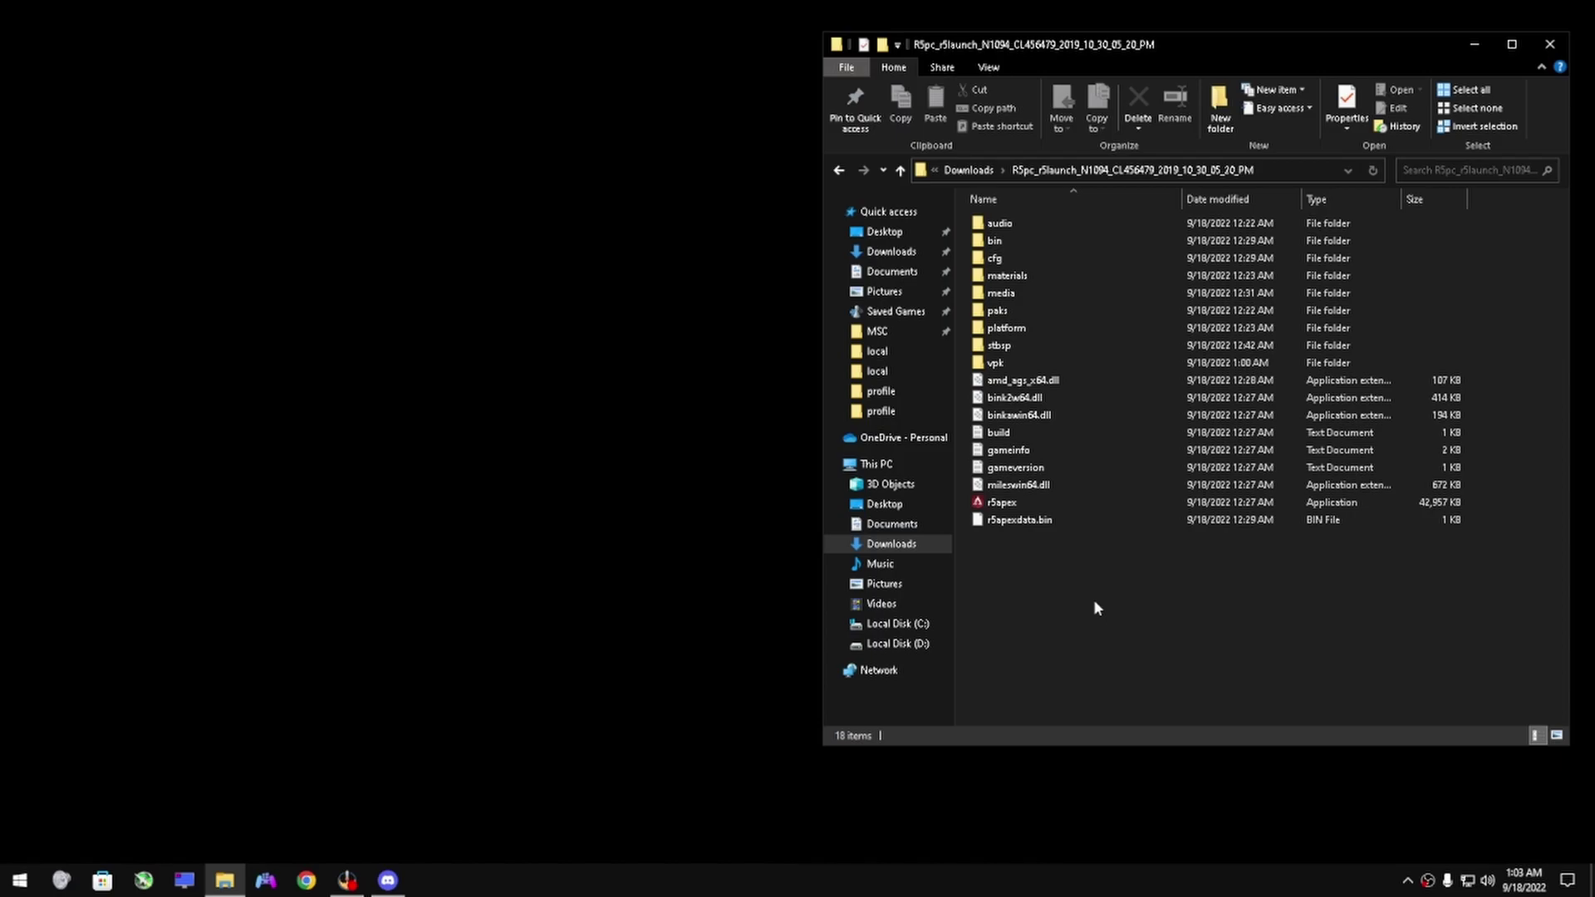
Step: Download depot.zip from the r5sdk v2.1.8 GitHub release linked in #instructions
left_click(384, 883)
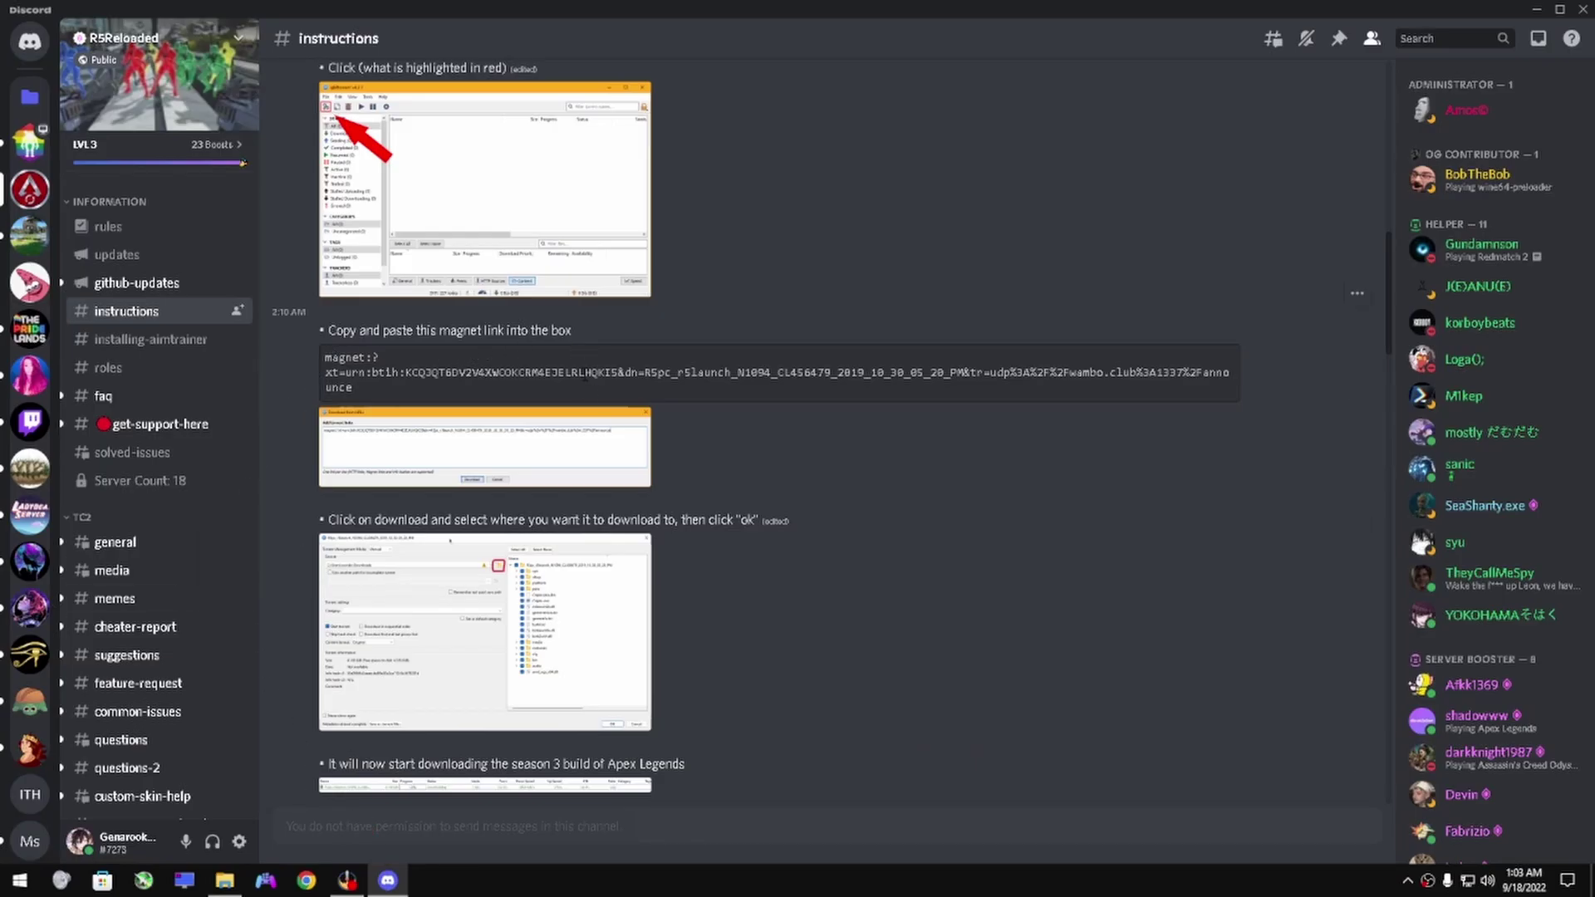
scroll(712, 443, "down", 3)
scroll(712, 442, "down", 1)
scroll(711, 442, "down", 2)
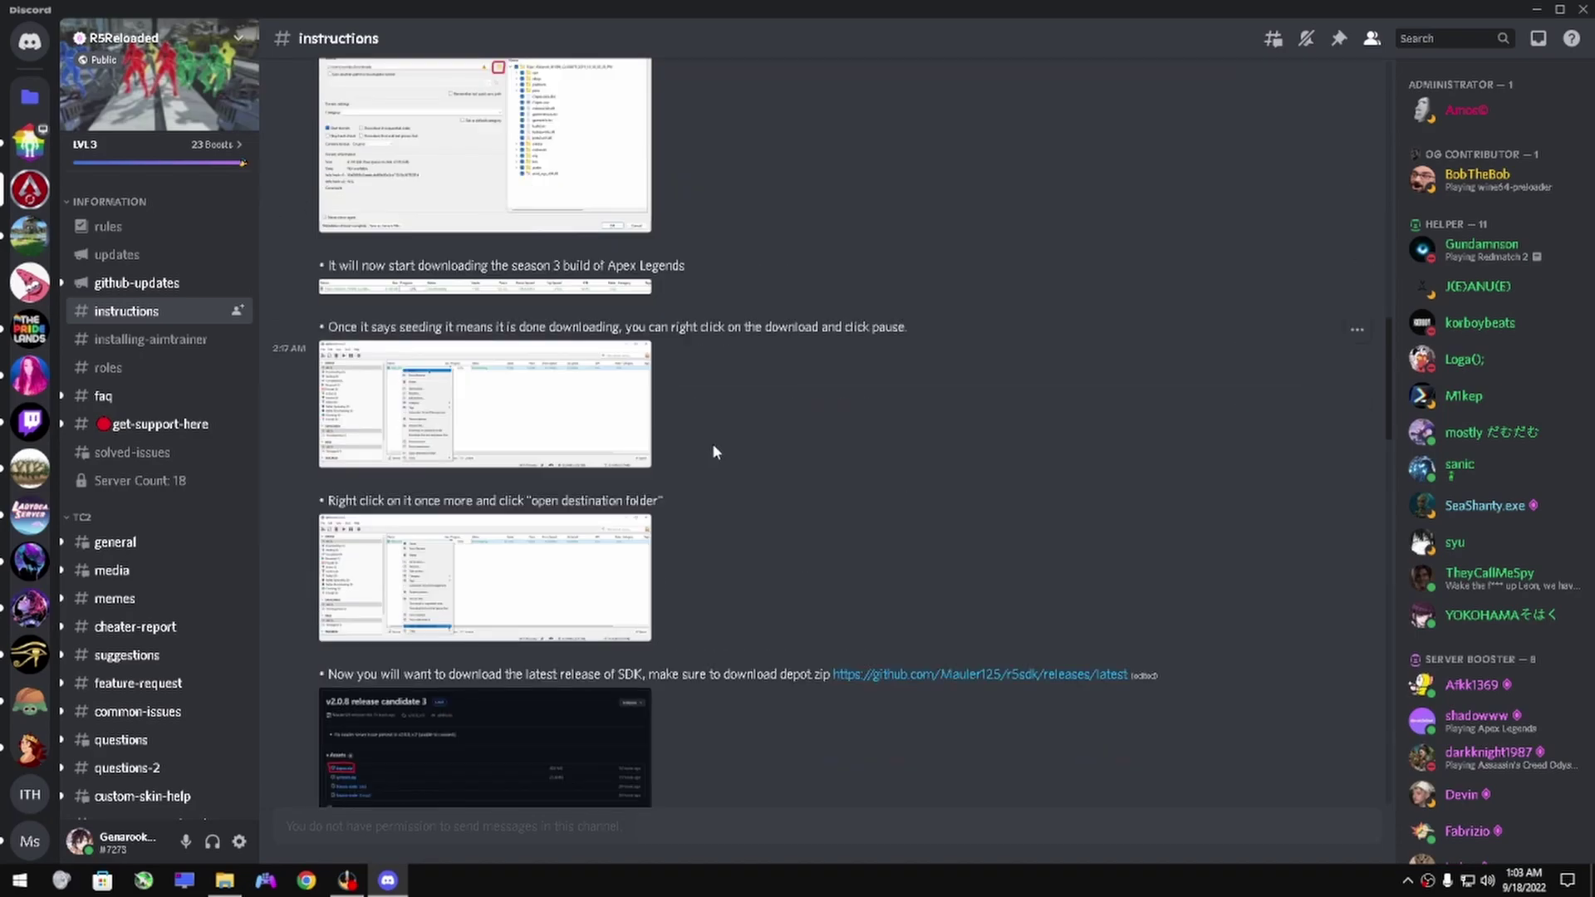
scroll(713, 452, "down", 2)
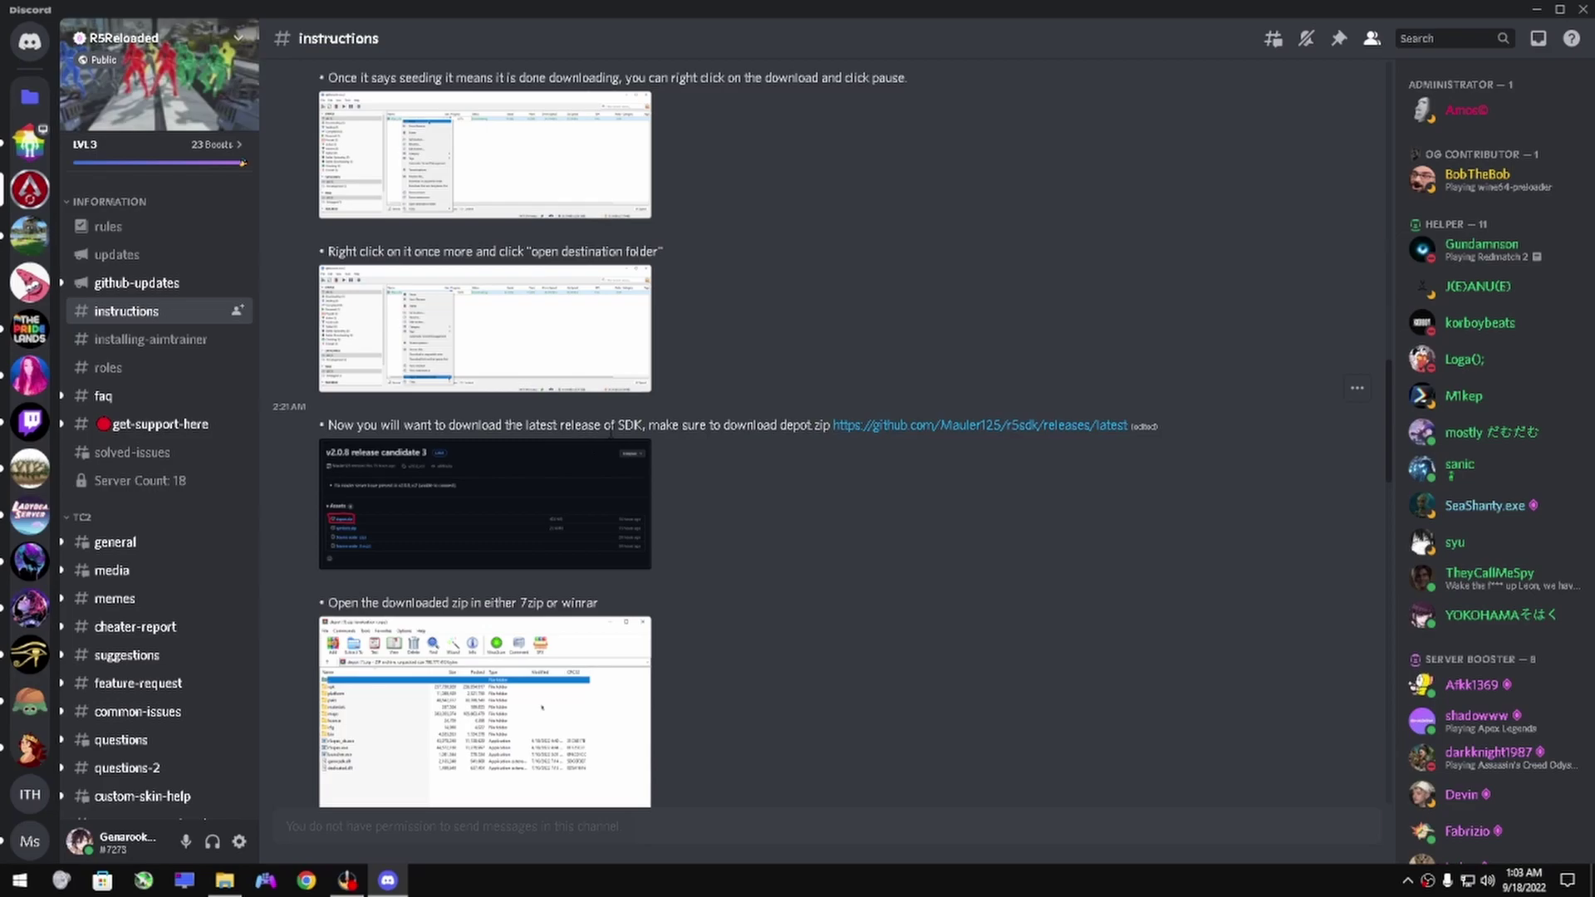
left_click(875, 427)
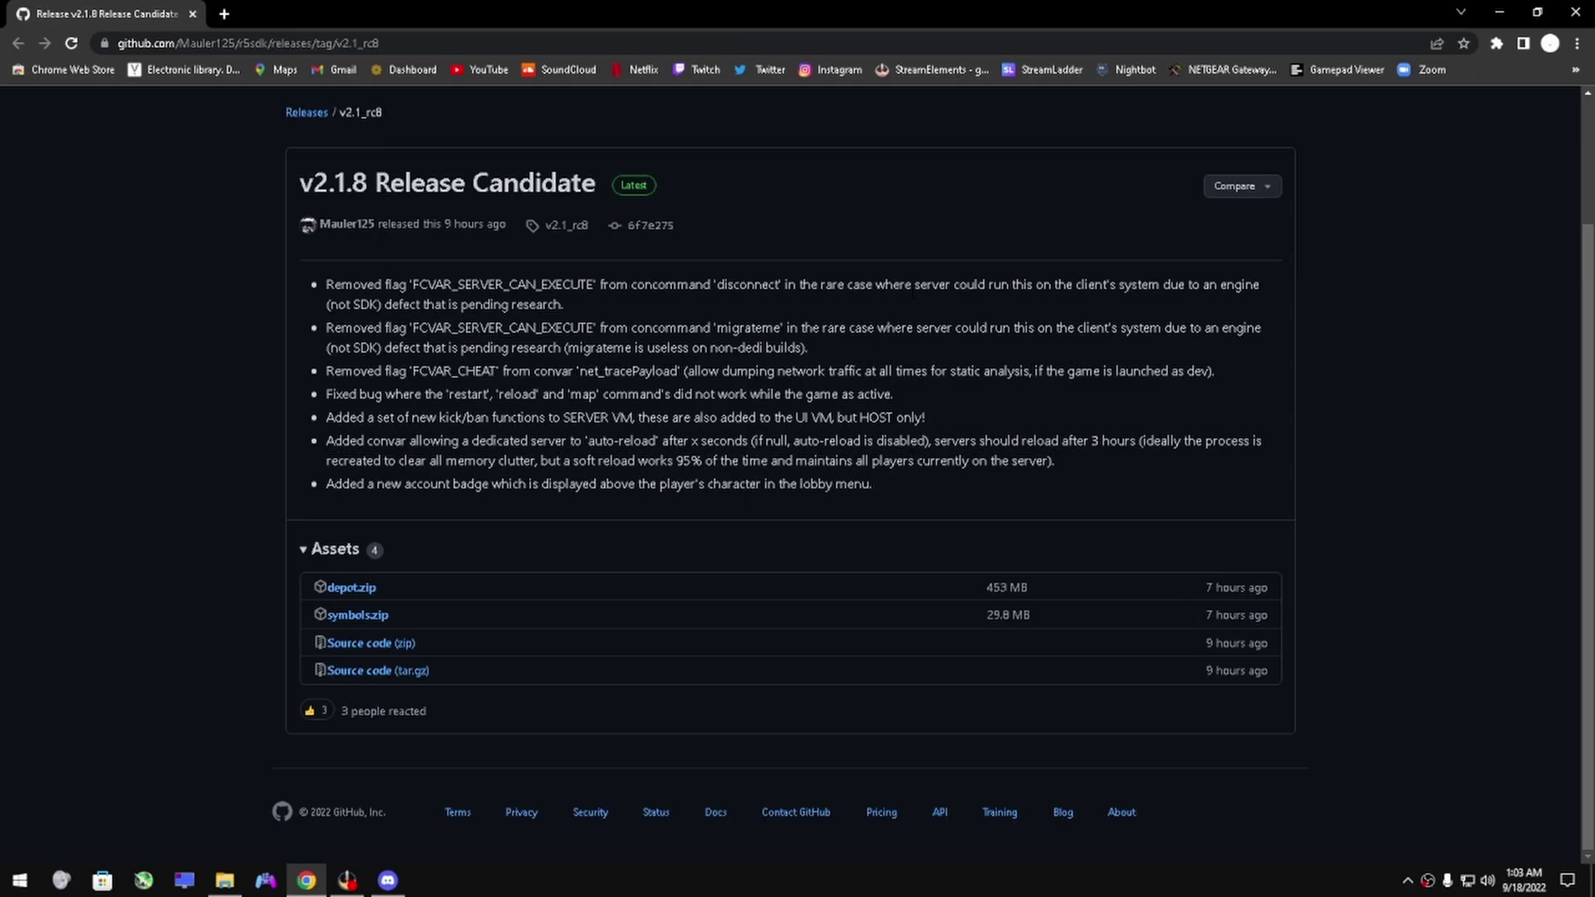
left_click(351, 587)
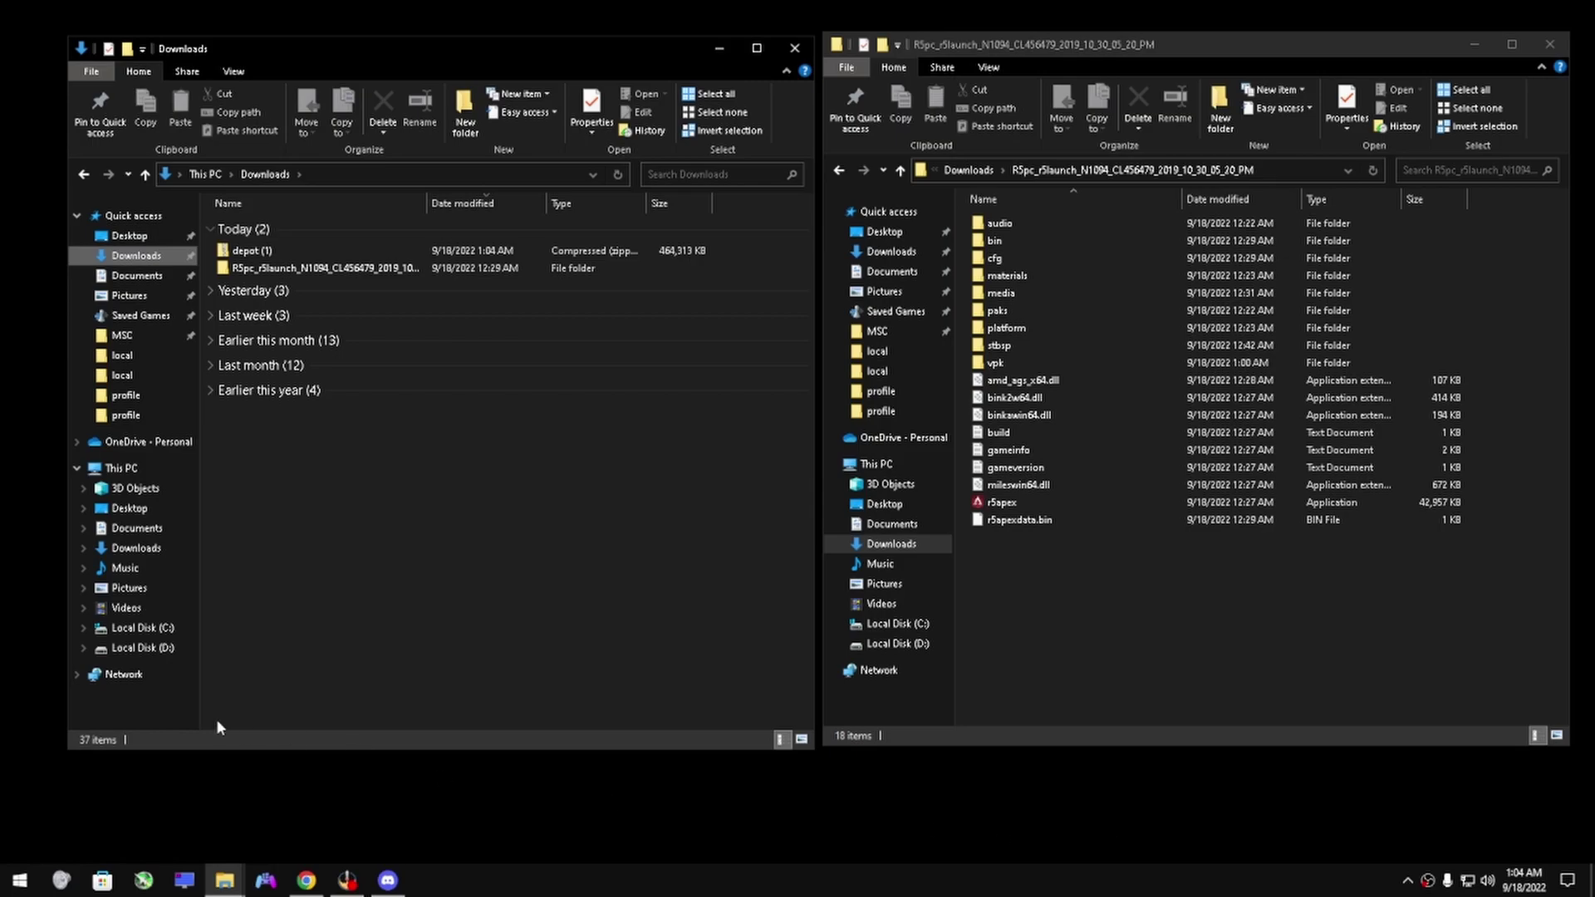
Step: Copy the entire contents of depot (1).zip into the R5pc game folder, replacing existing files
double_click(249, 250)
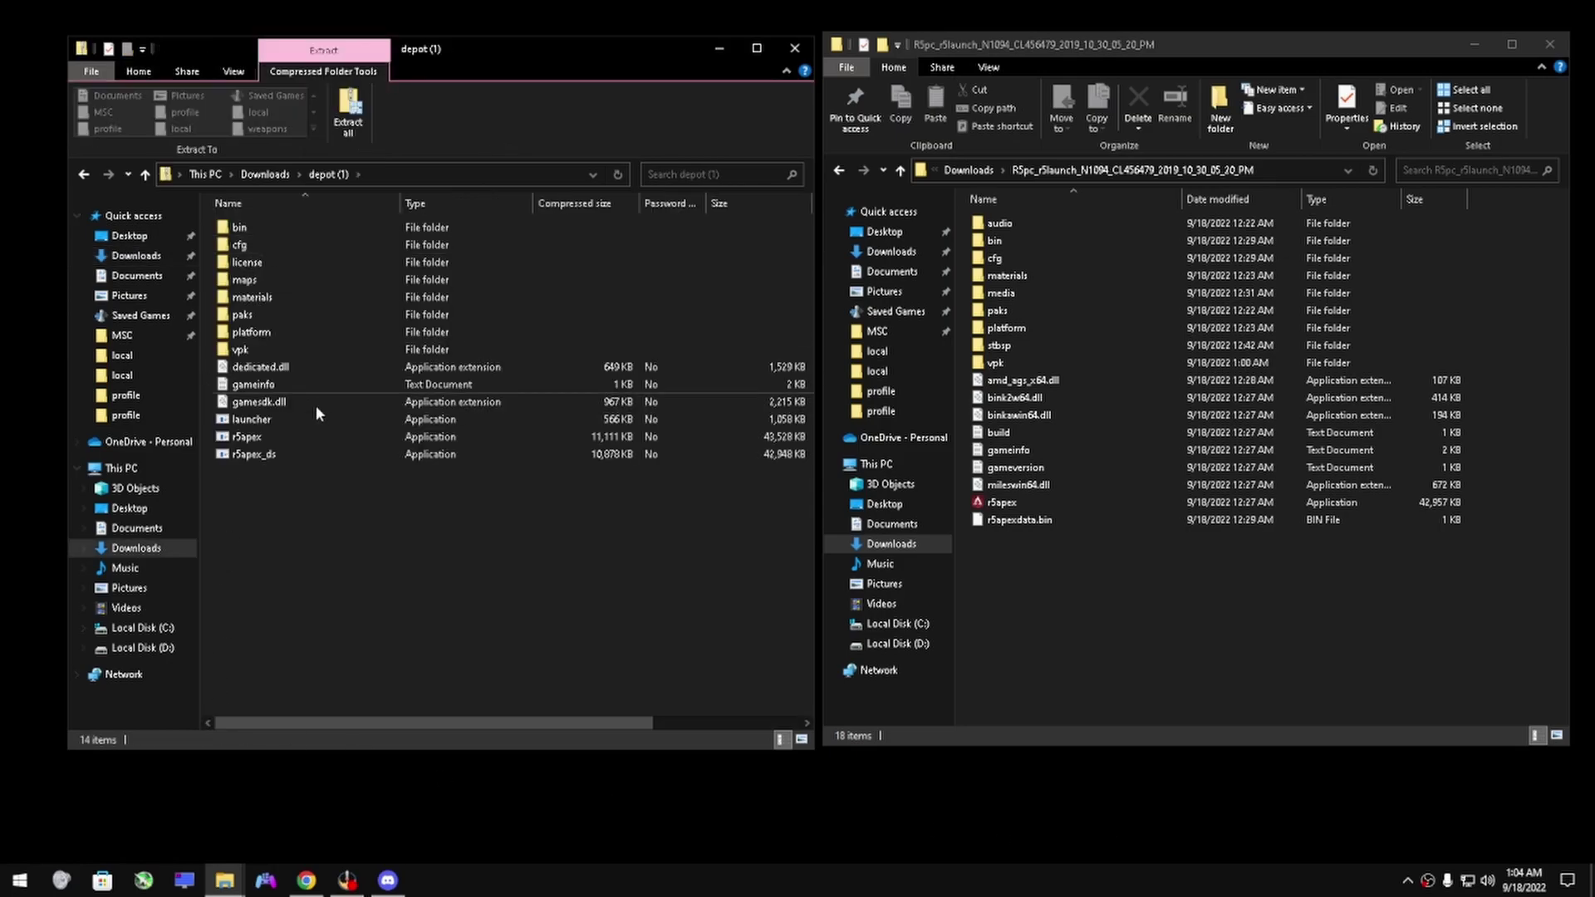
left_click_drag(276, 519, 314, 226)
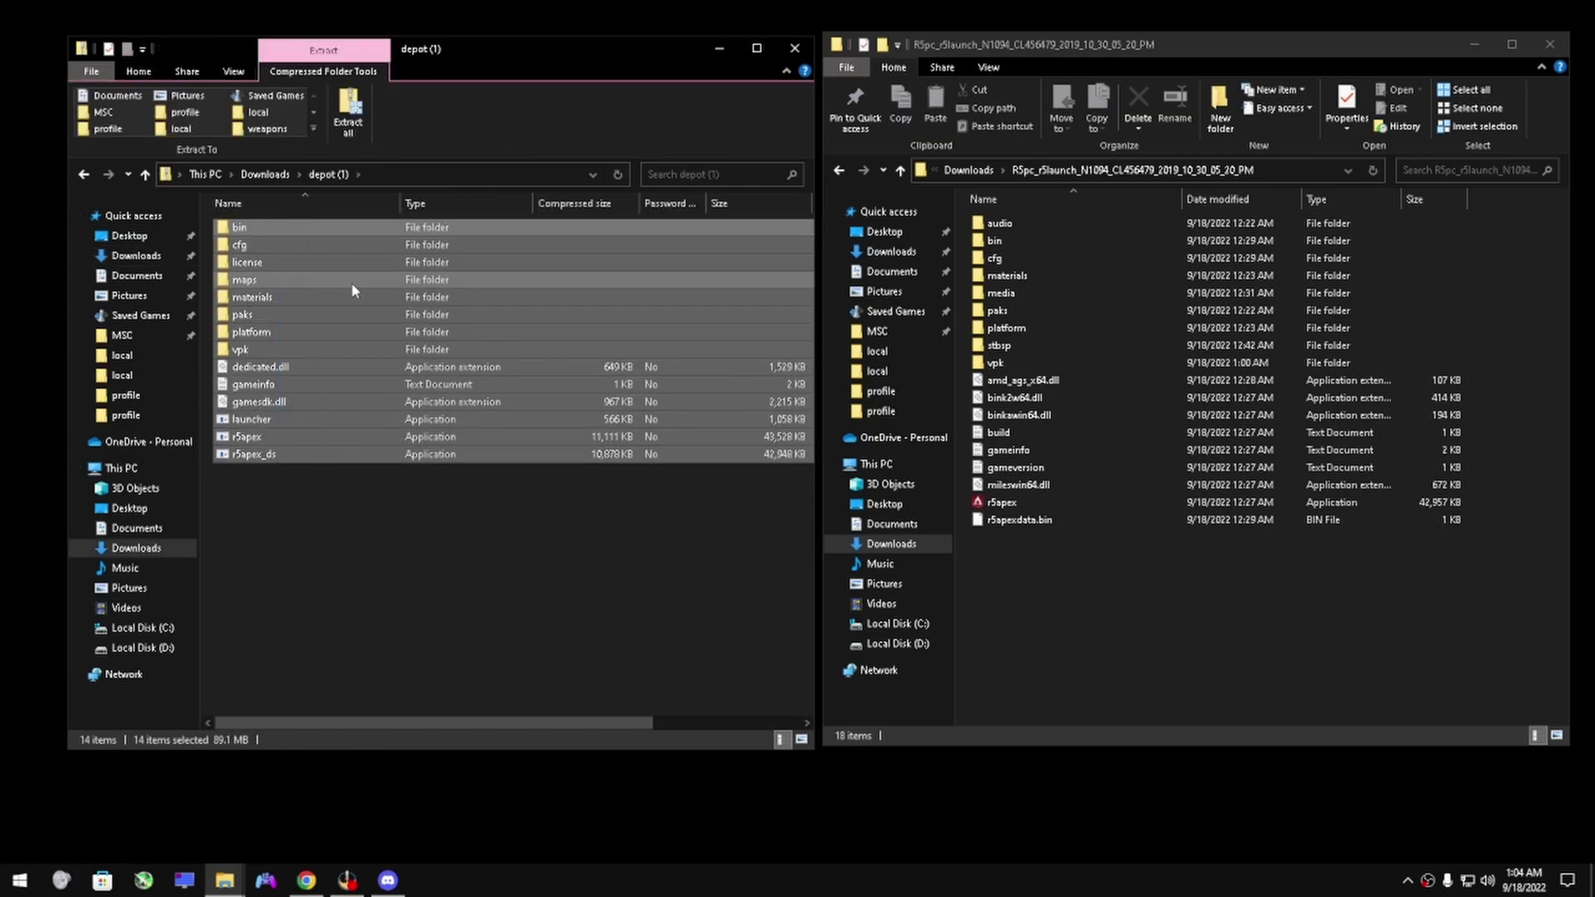
right_click(351, 282)
left_click(412, 371)
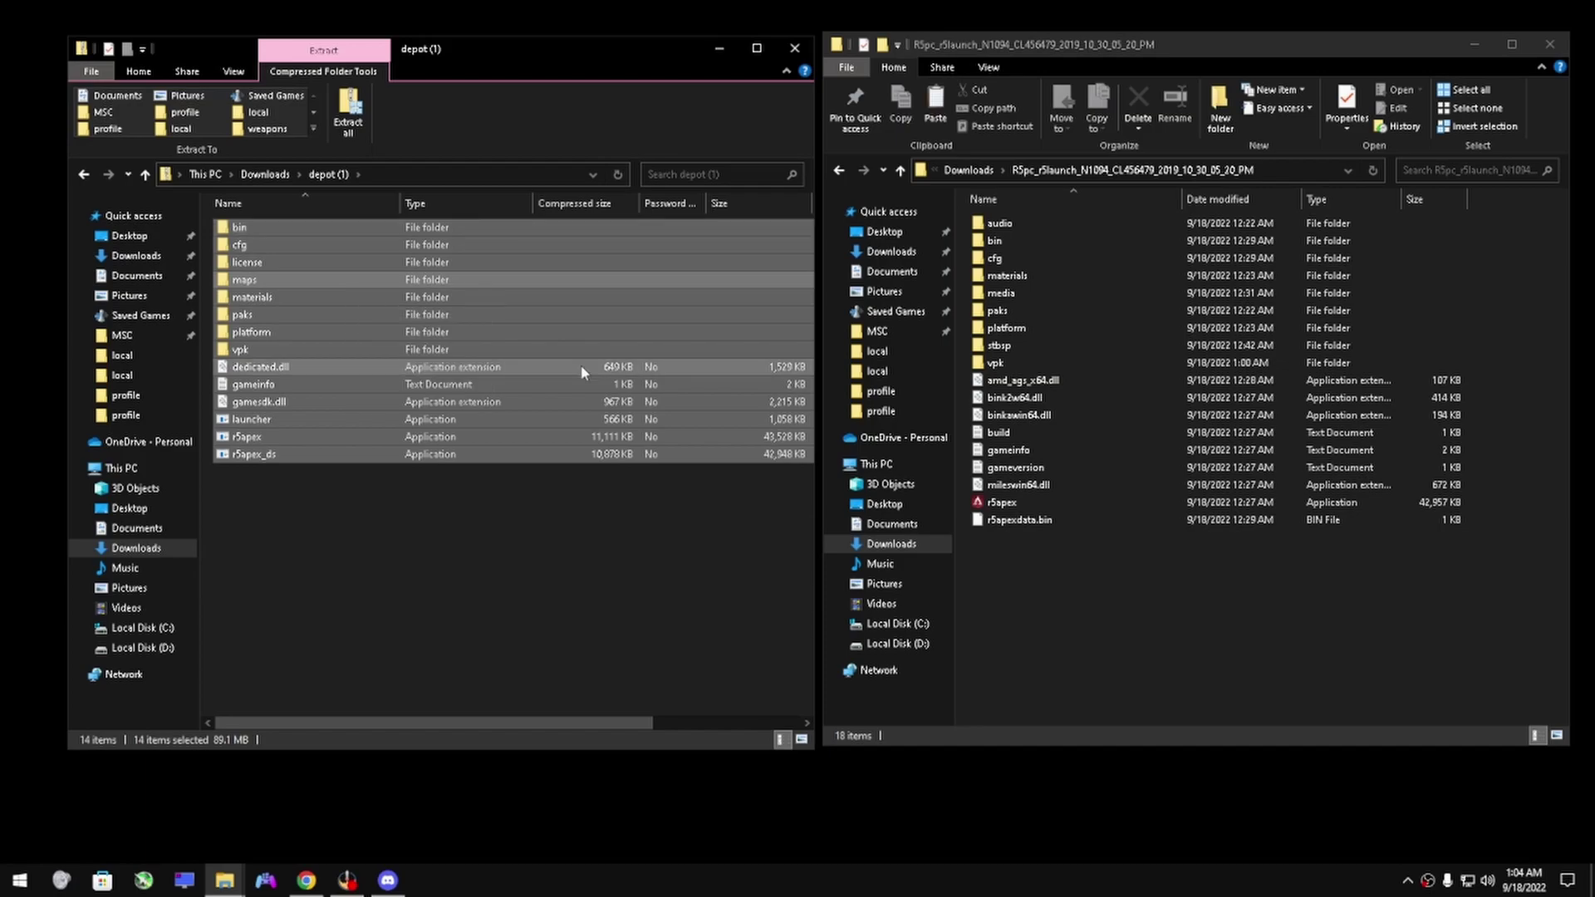
right_click(1051, 565)
mouse_move(1094, 768)
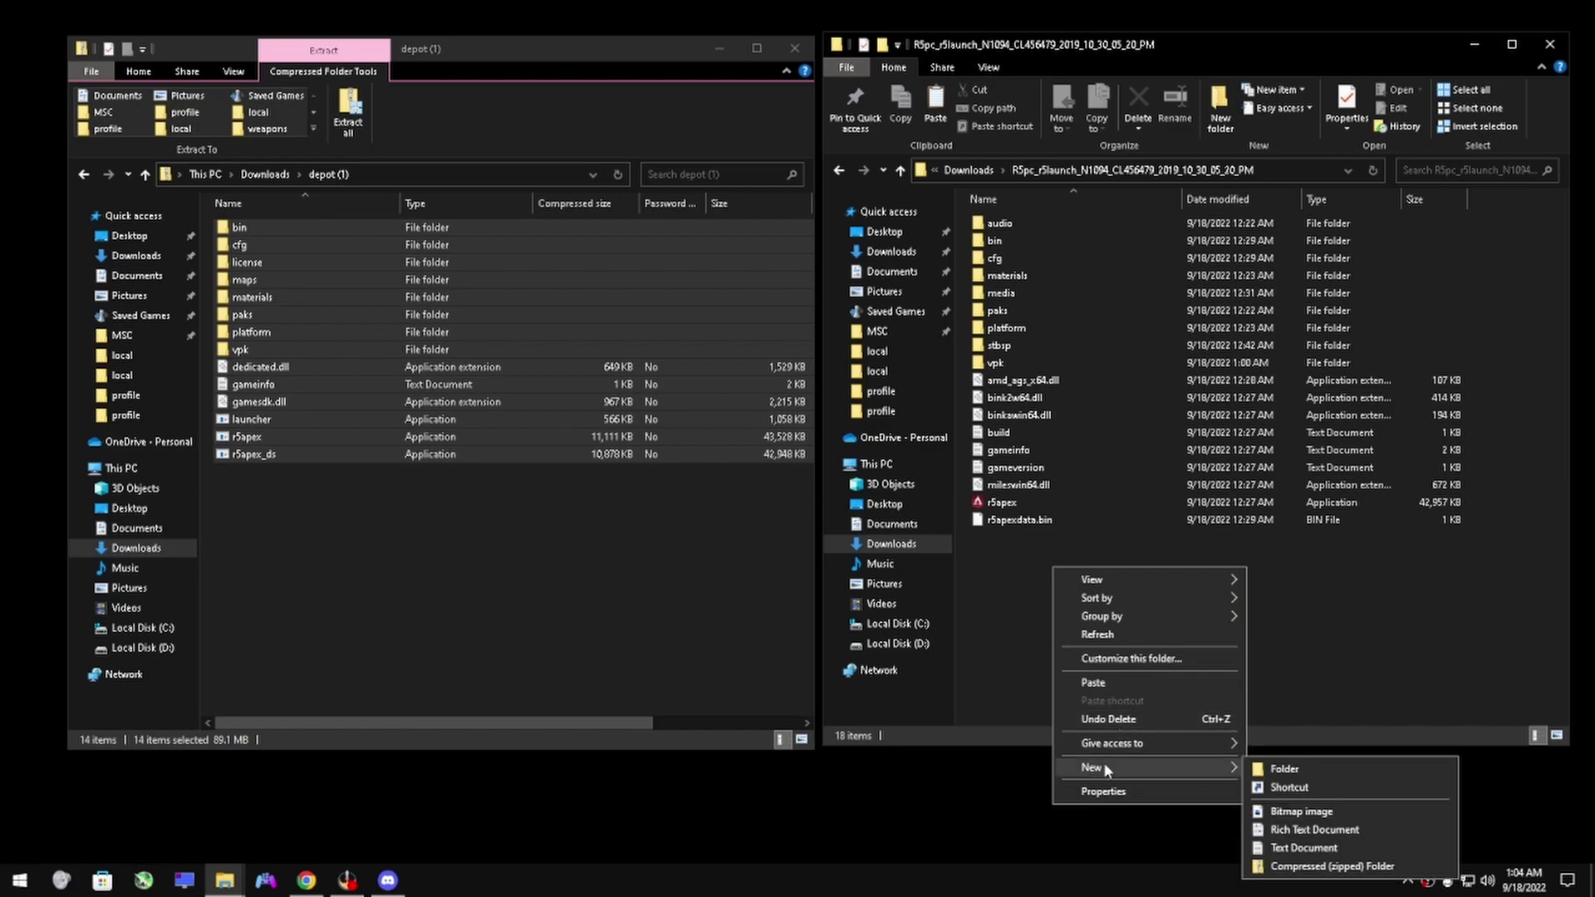
left_click(1102, 682)
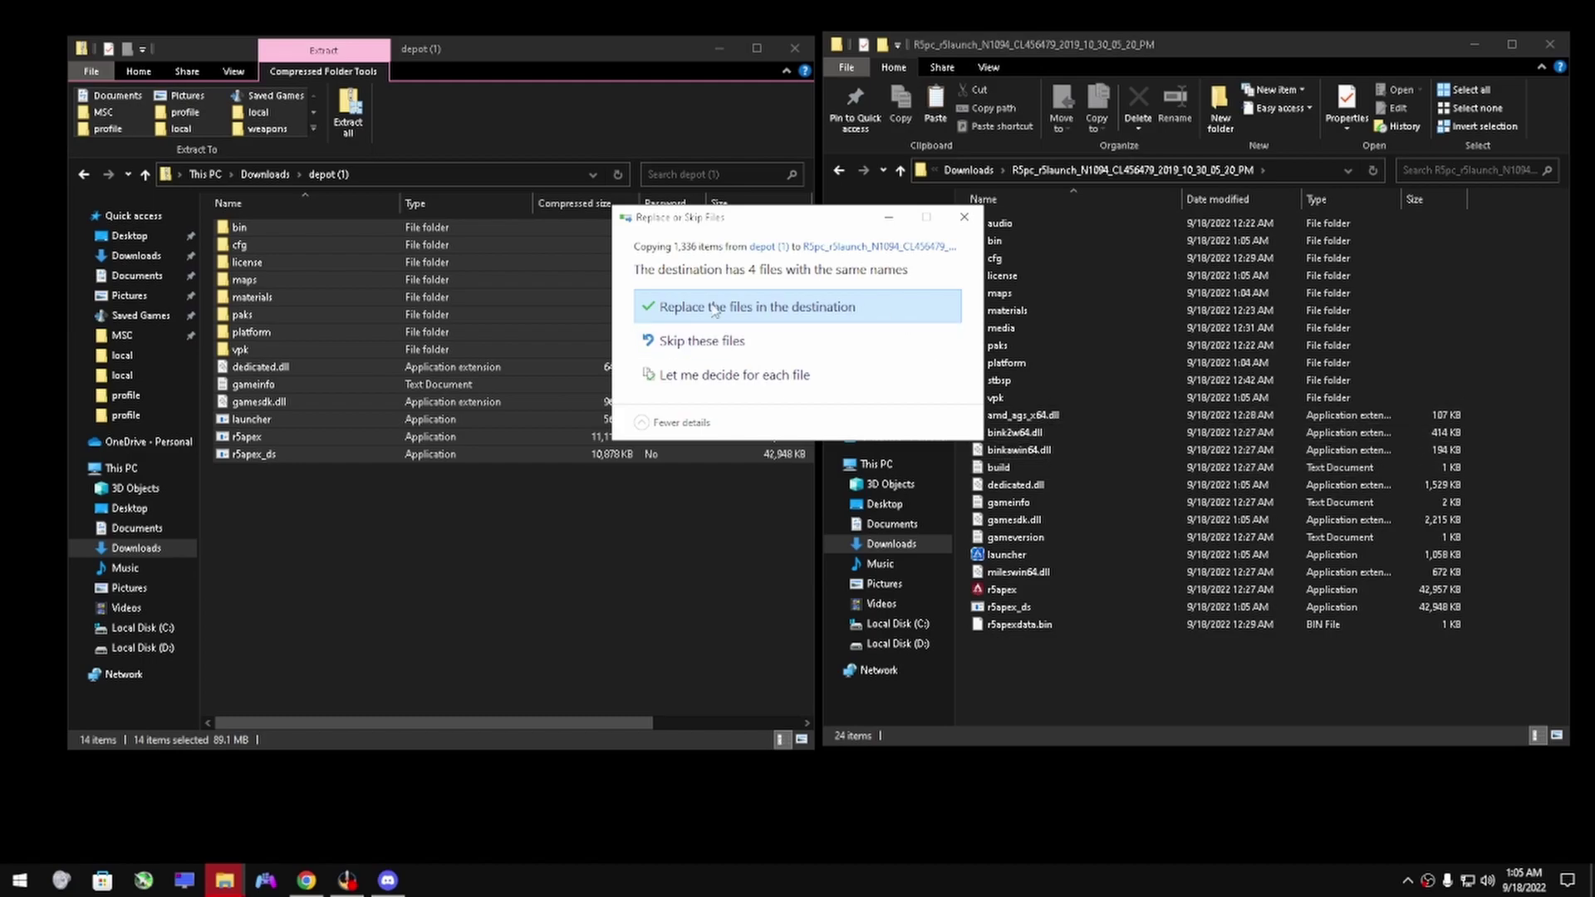
left_click(714, 310)
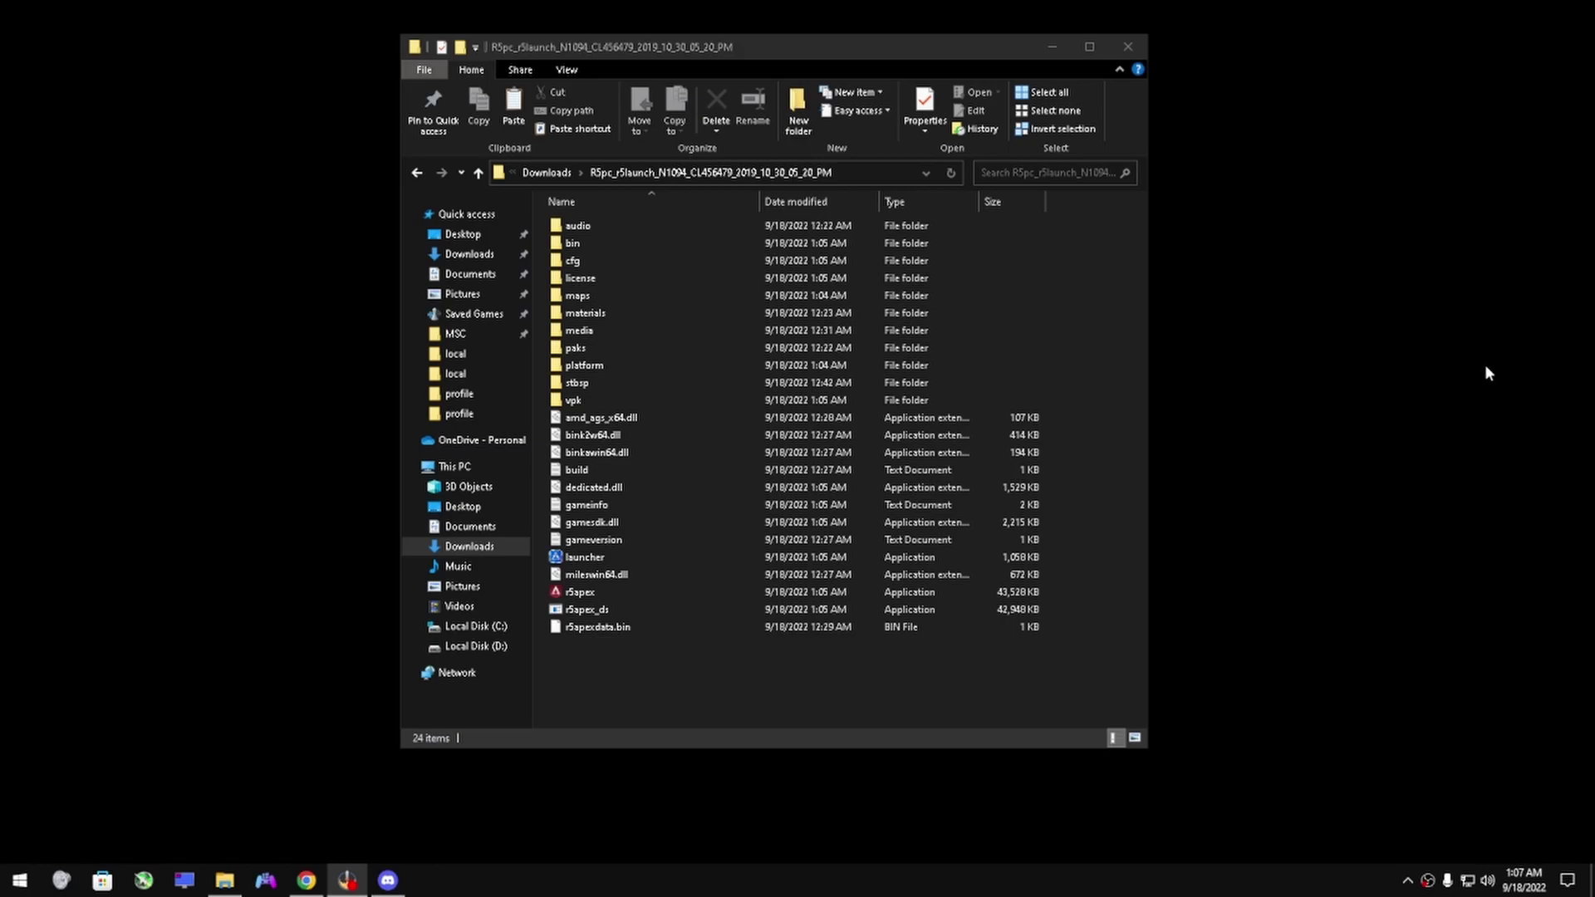
Step: Download the r5_flowstate repo ZIP and AimTrainerRequiredFiles.zip from its Initial release
left_click(305, 881)
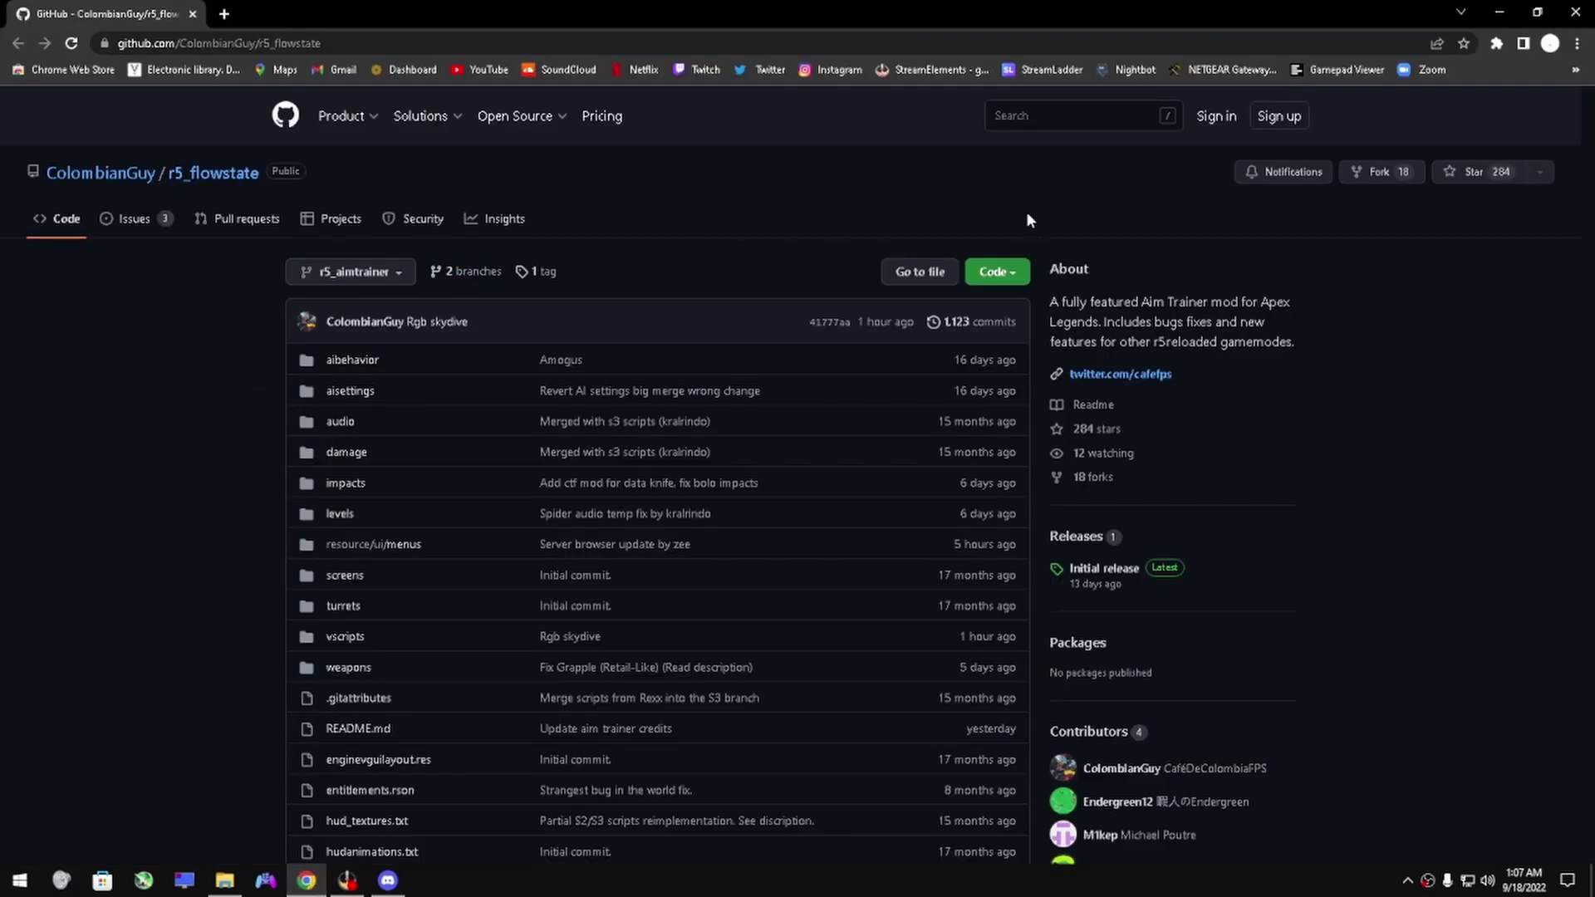
left_click(999, 277)
left_click(735, 505)
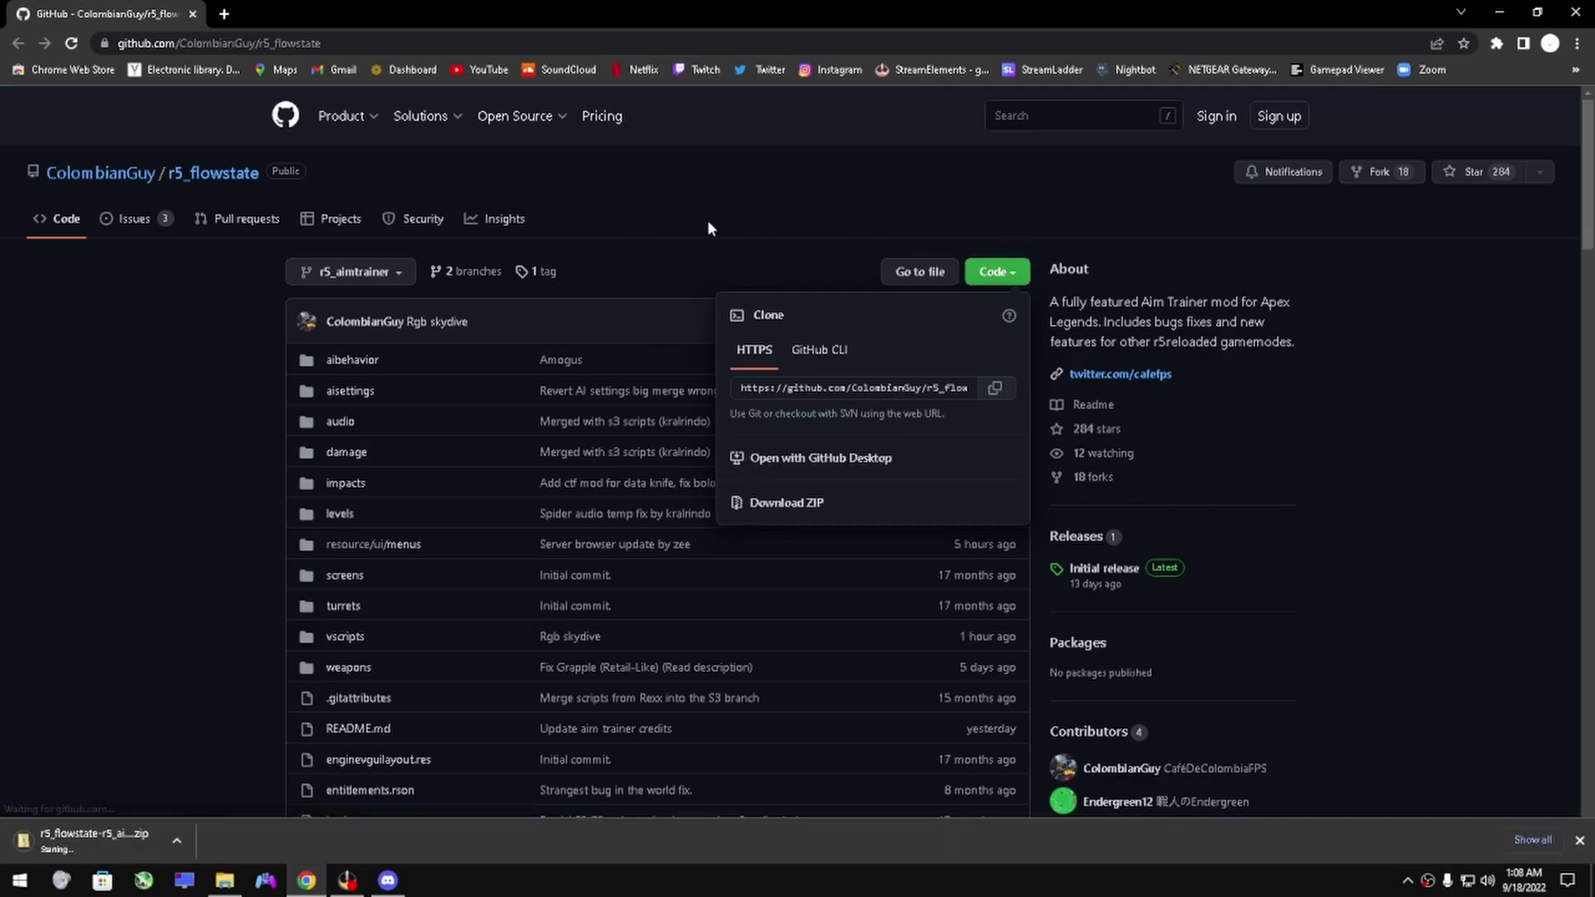
left_click(1290, 348)
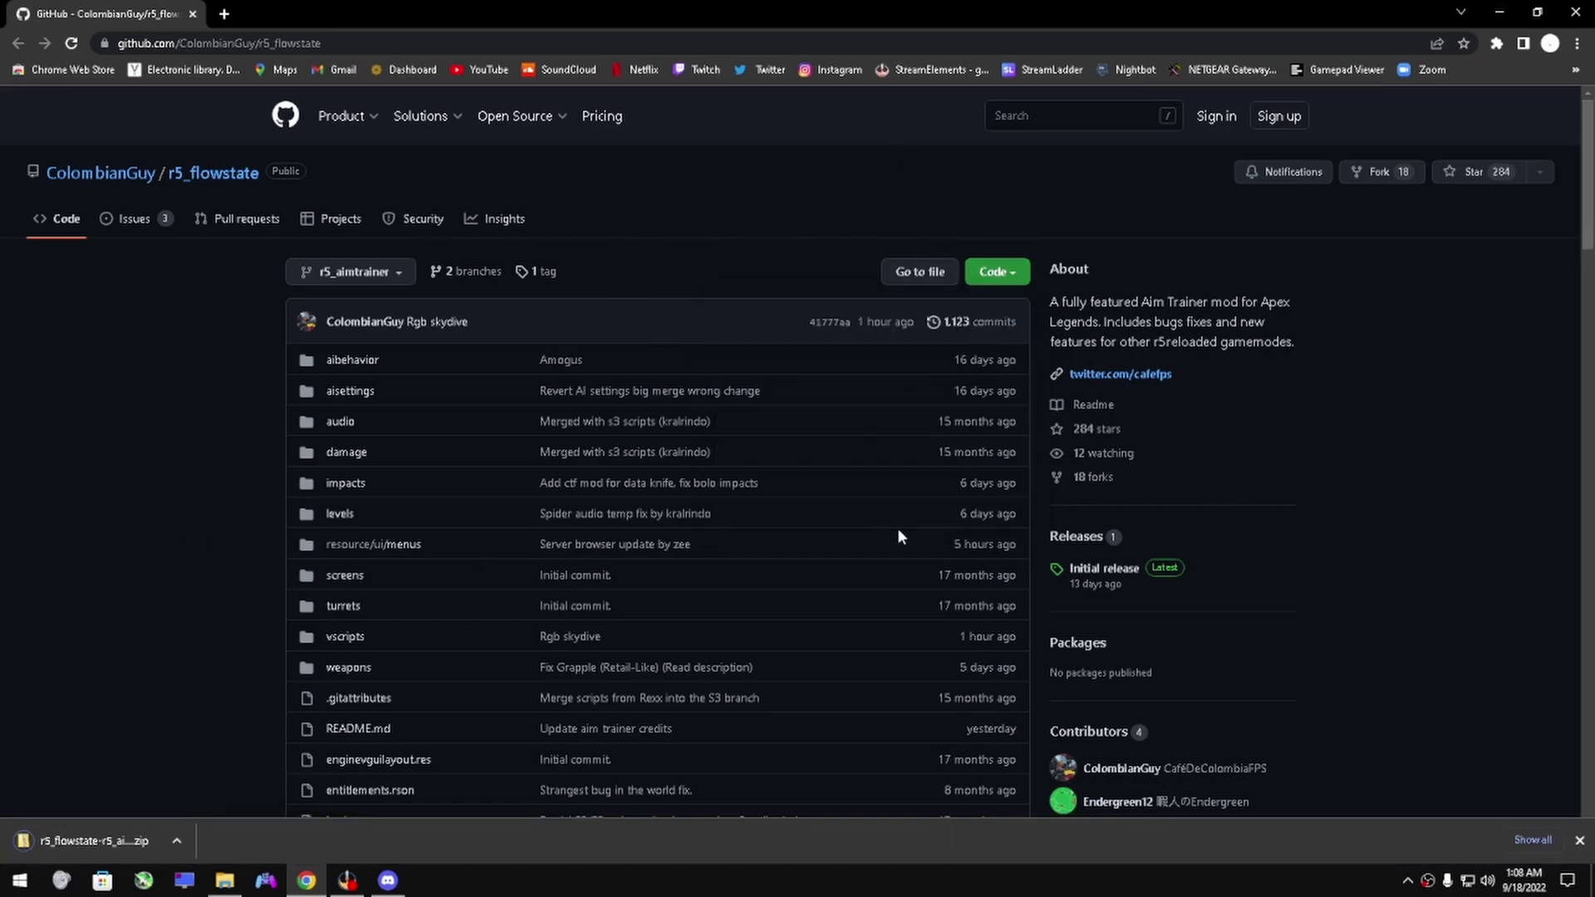
left_click(1093, 571)
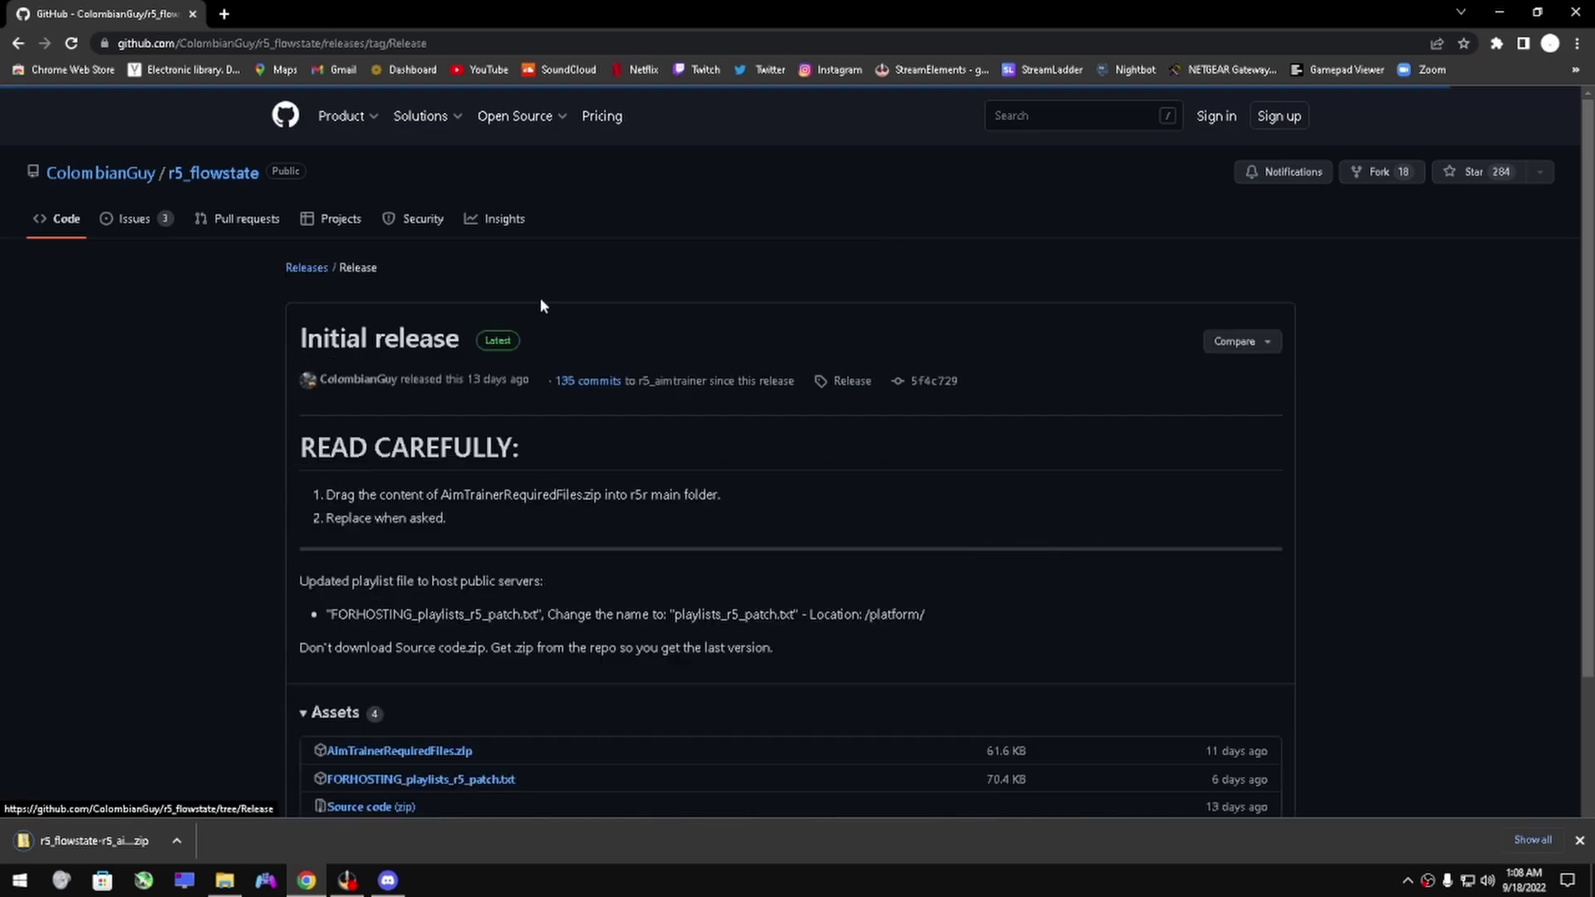
scroll(540, 298, "down", 1)
scroll(691, 407, "down", 2)
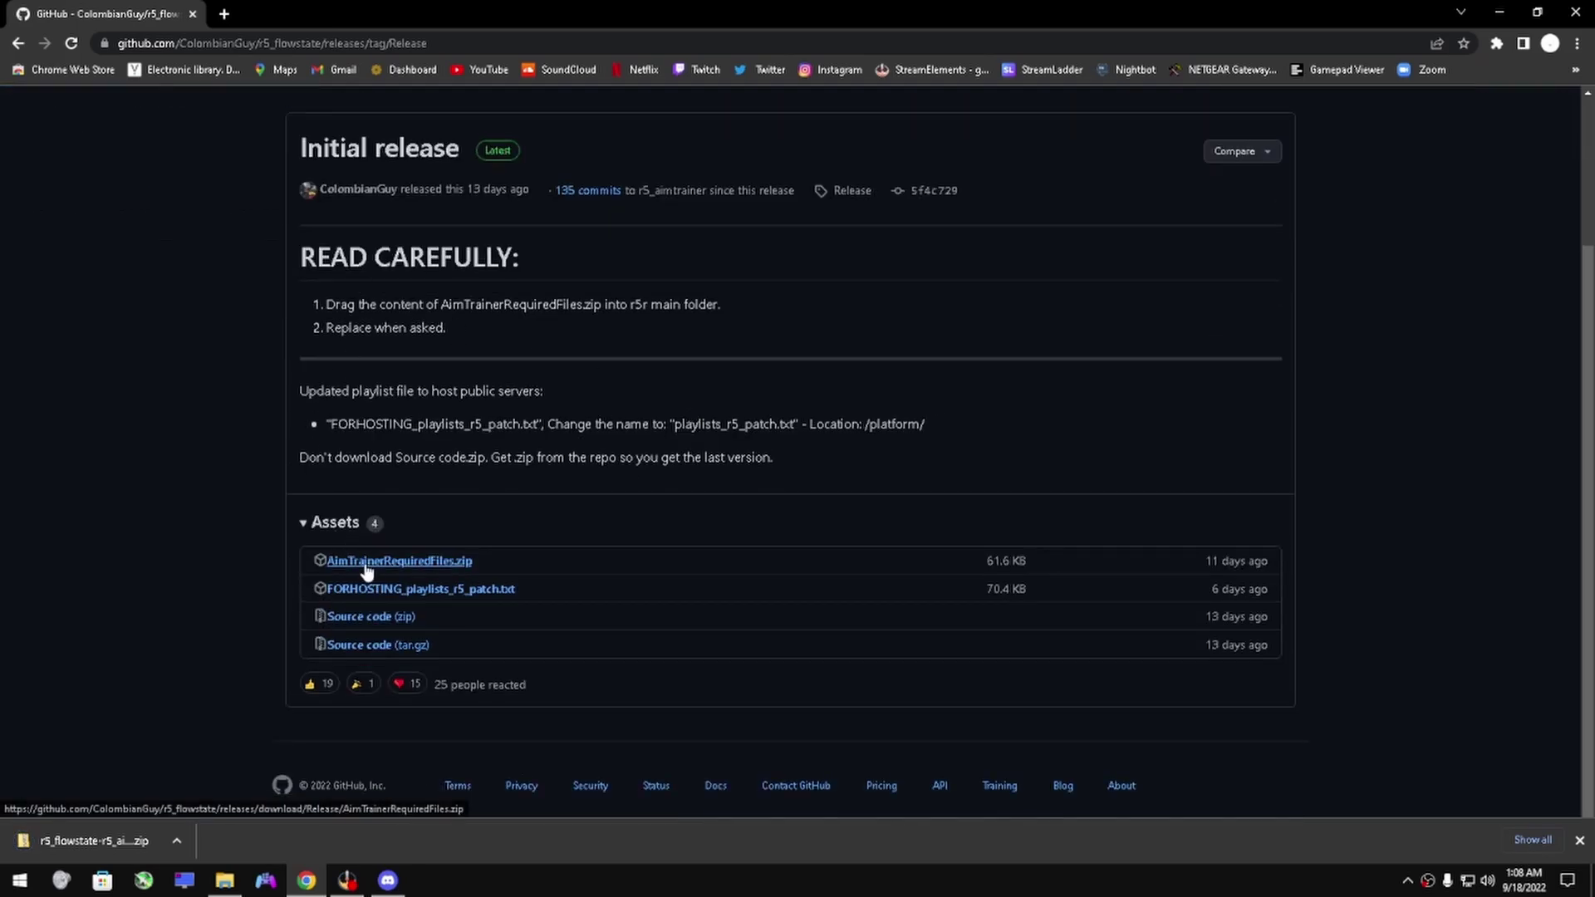
left_click(370, 569)
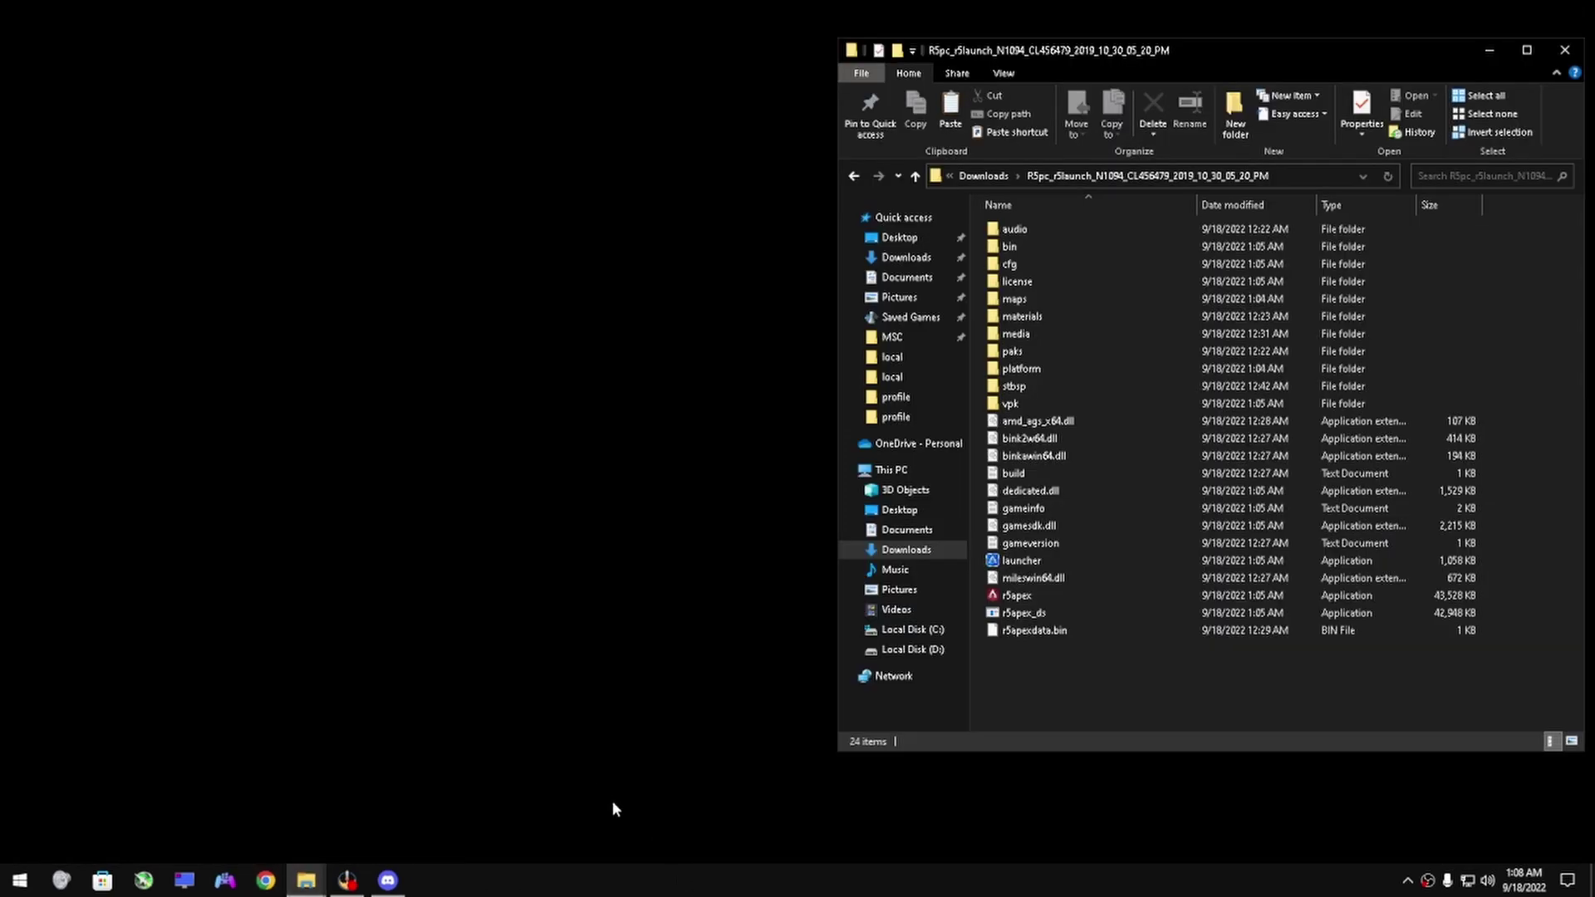
mouse_move(224, 881)
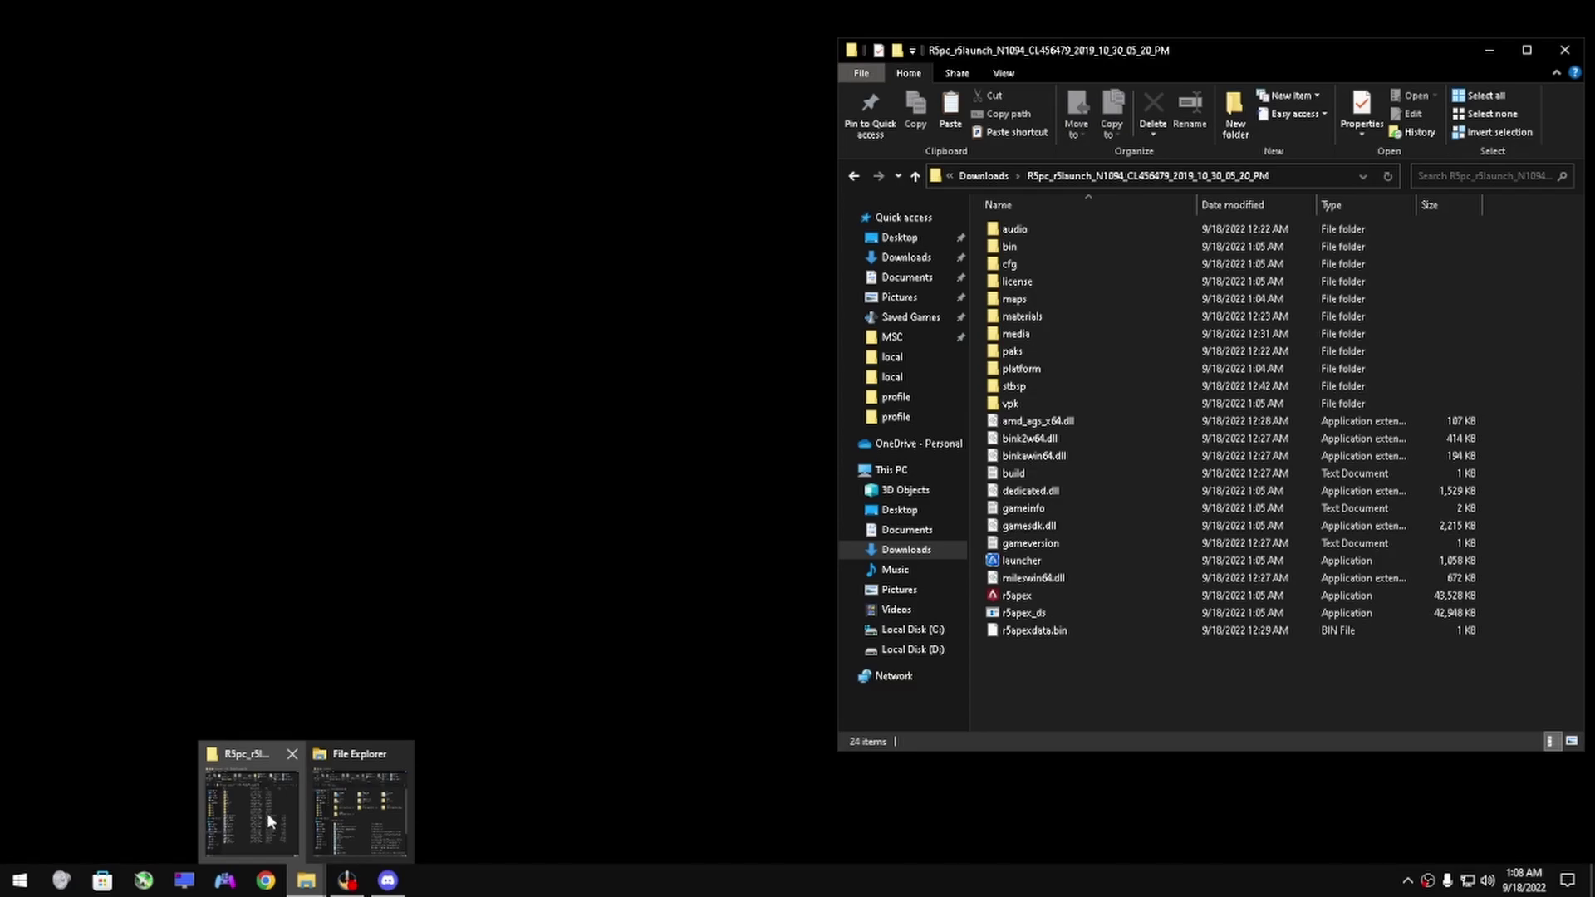
Step: Open the r5_flowstate zip's aim trainer folder and the game's platform\scripts folder side by side
left_click(357, 808)
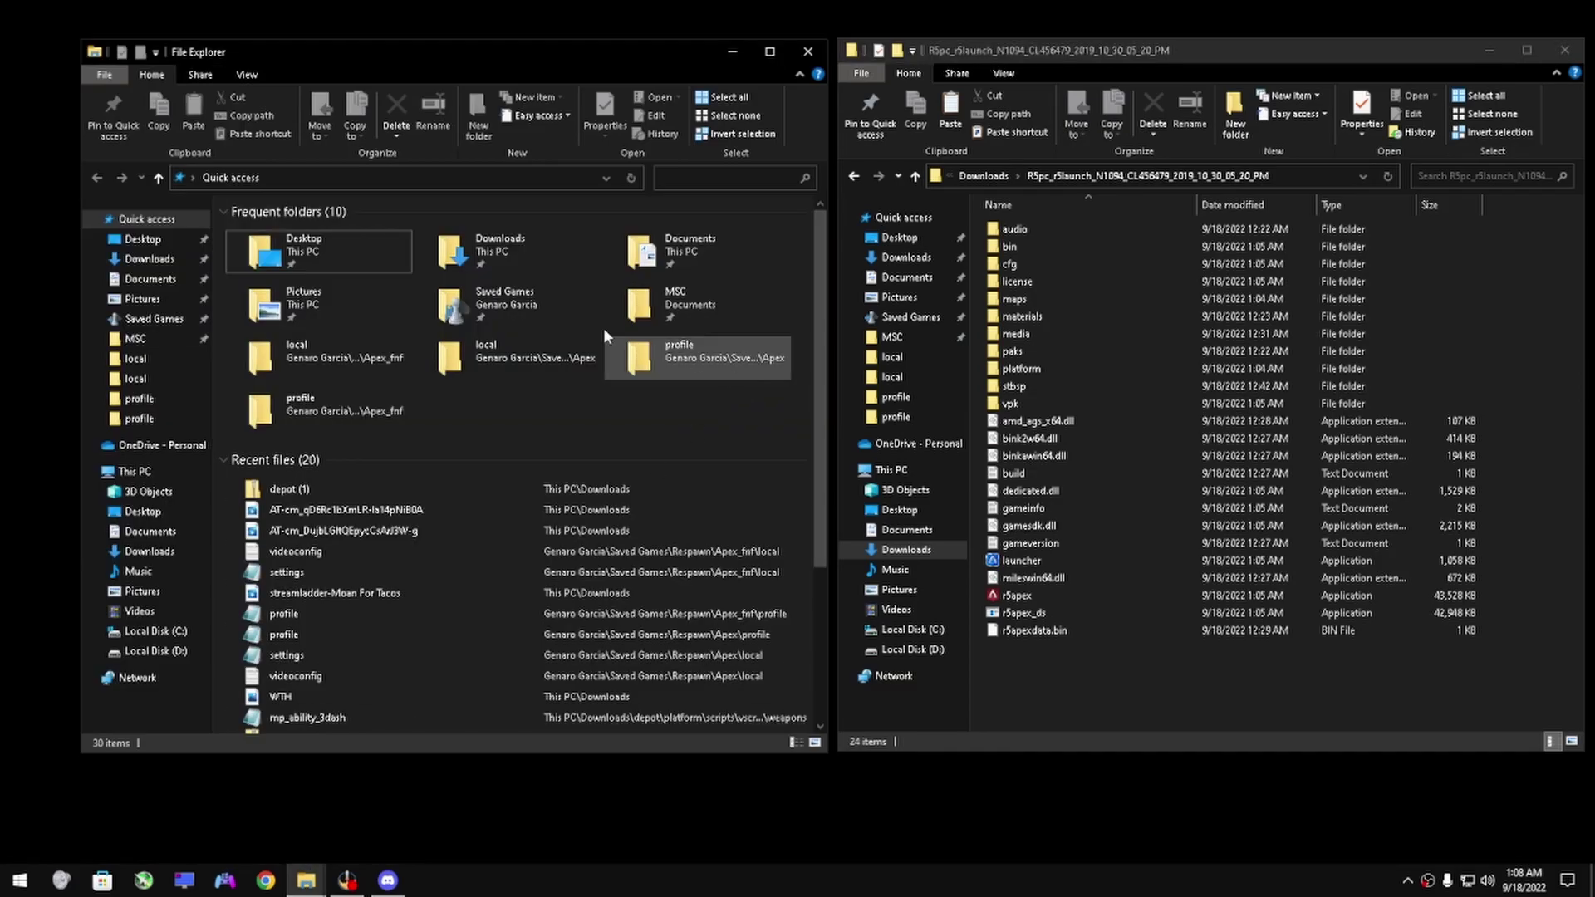
left_click(155, 258)
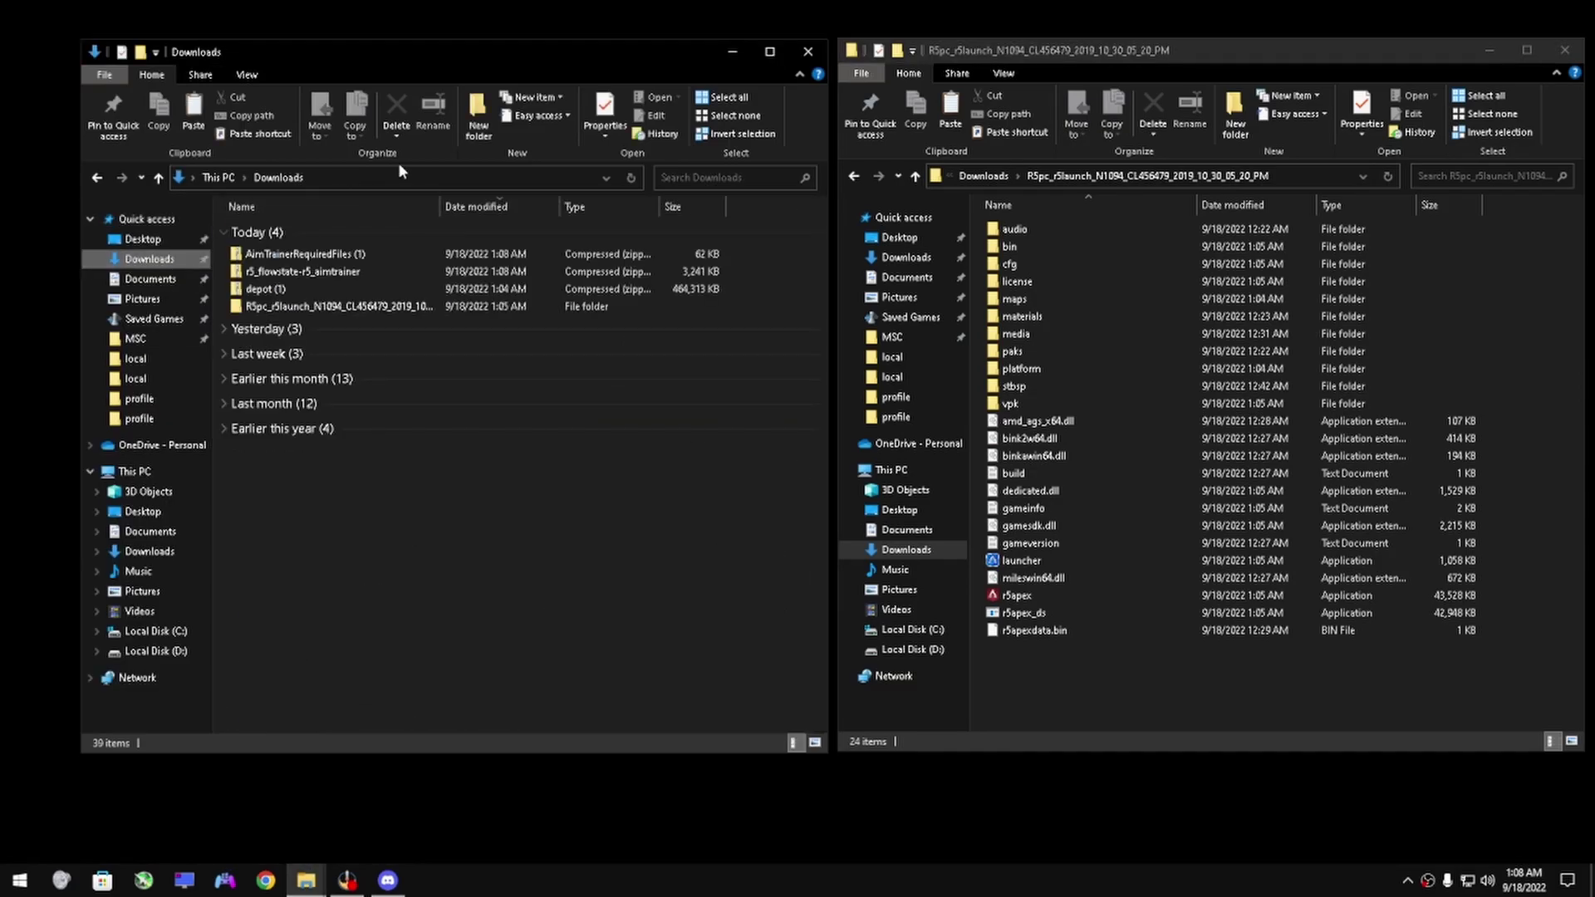
double_click(304, 272)
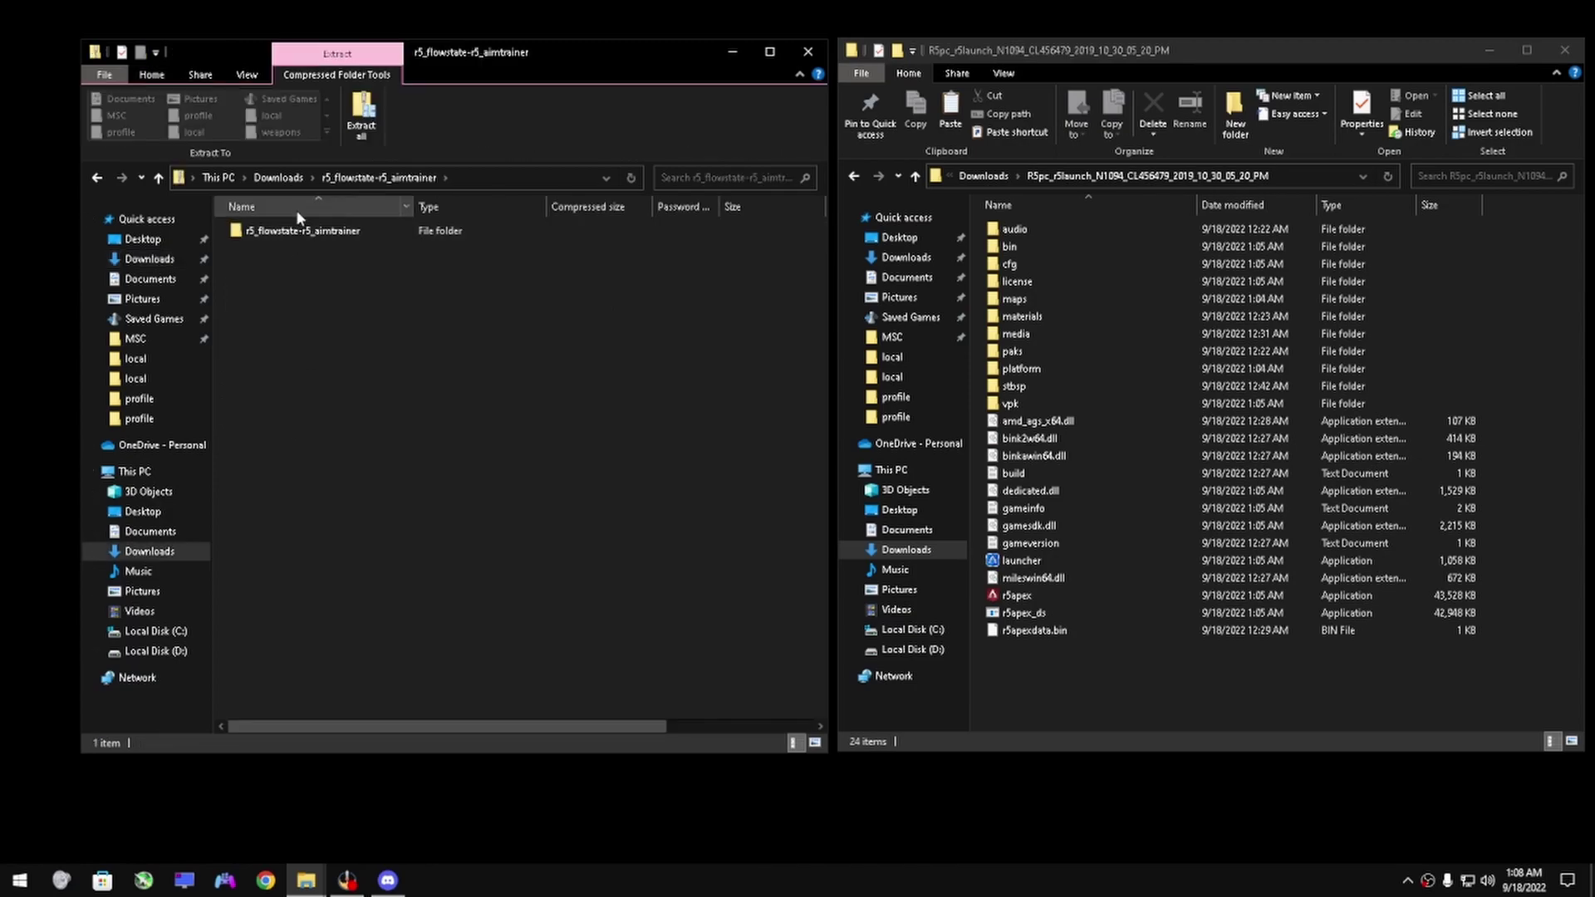
double_click(302, 230)
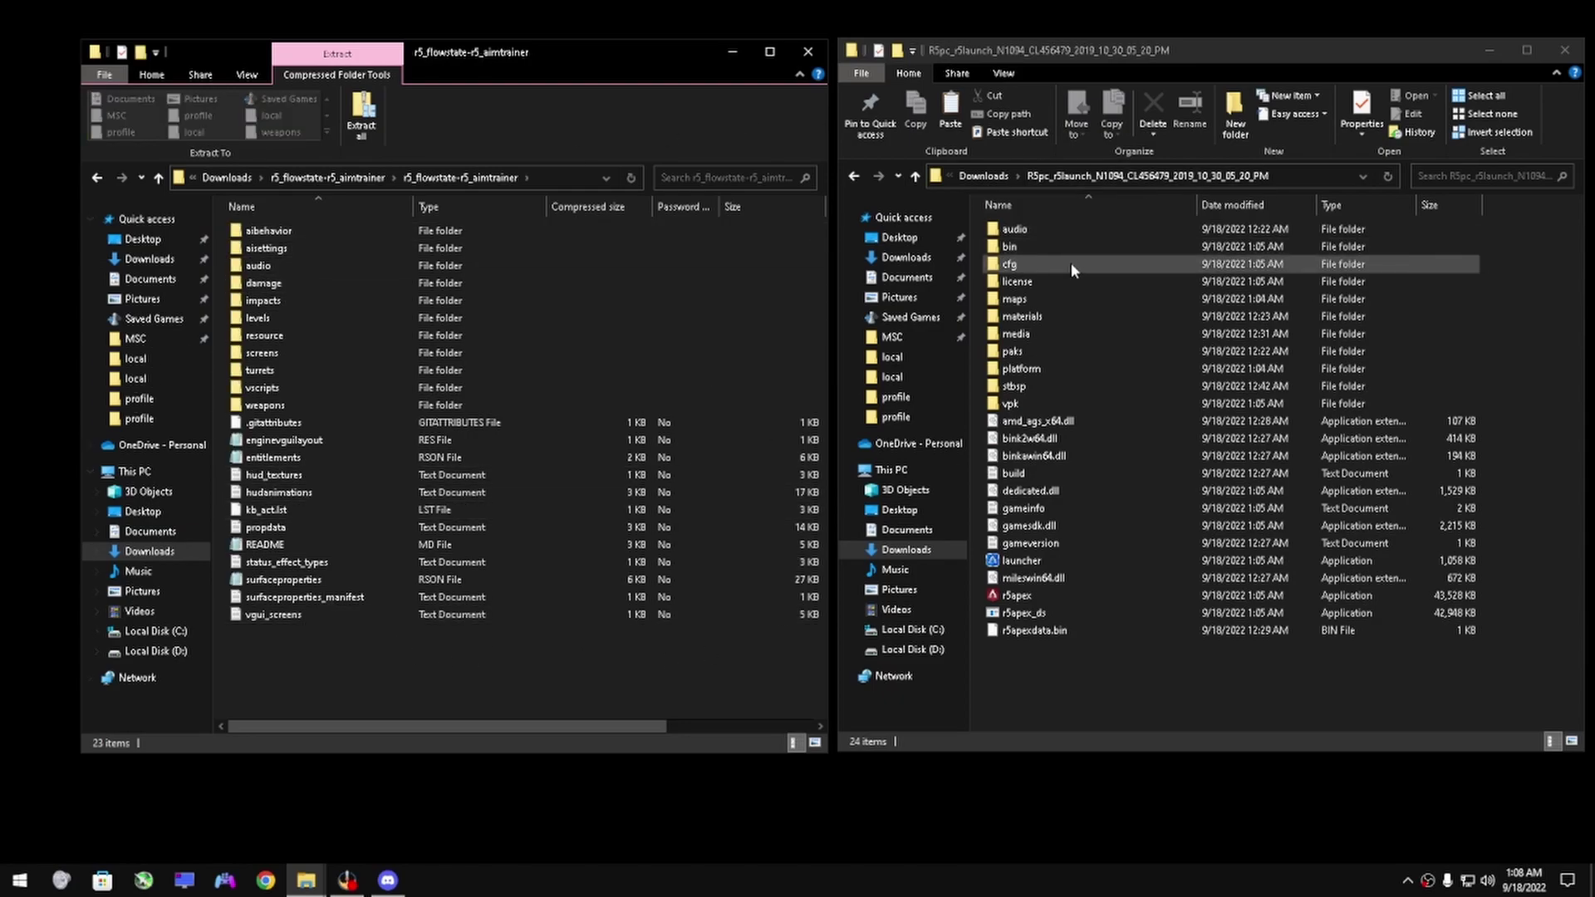
double_click(1024, 371)
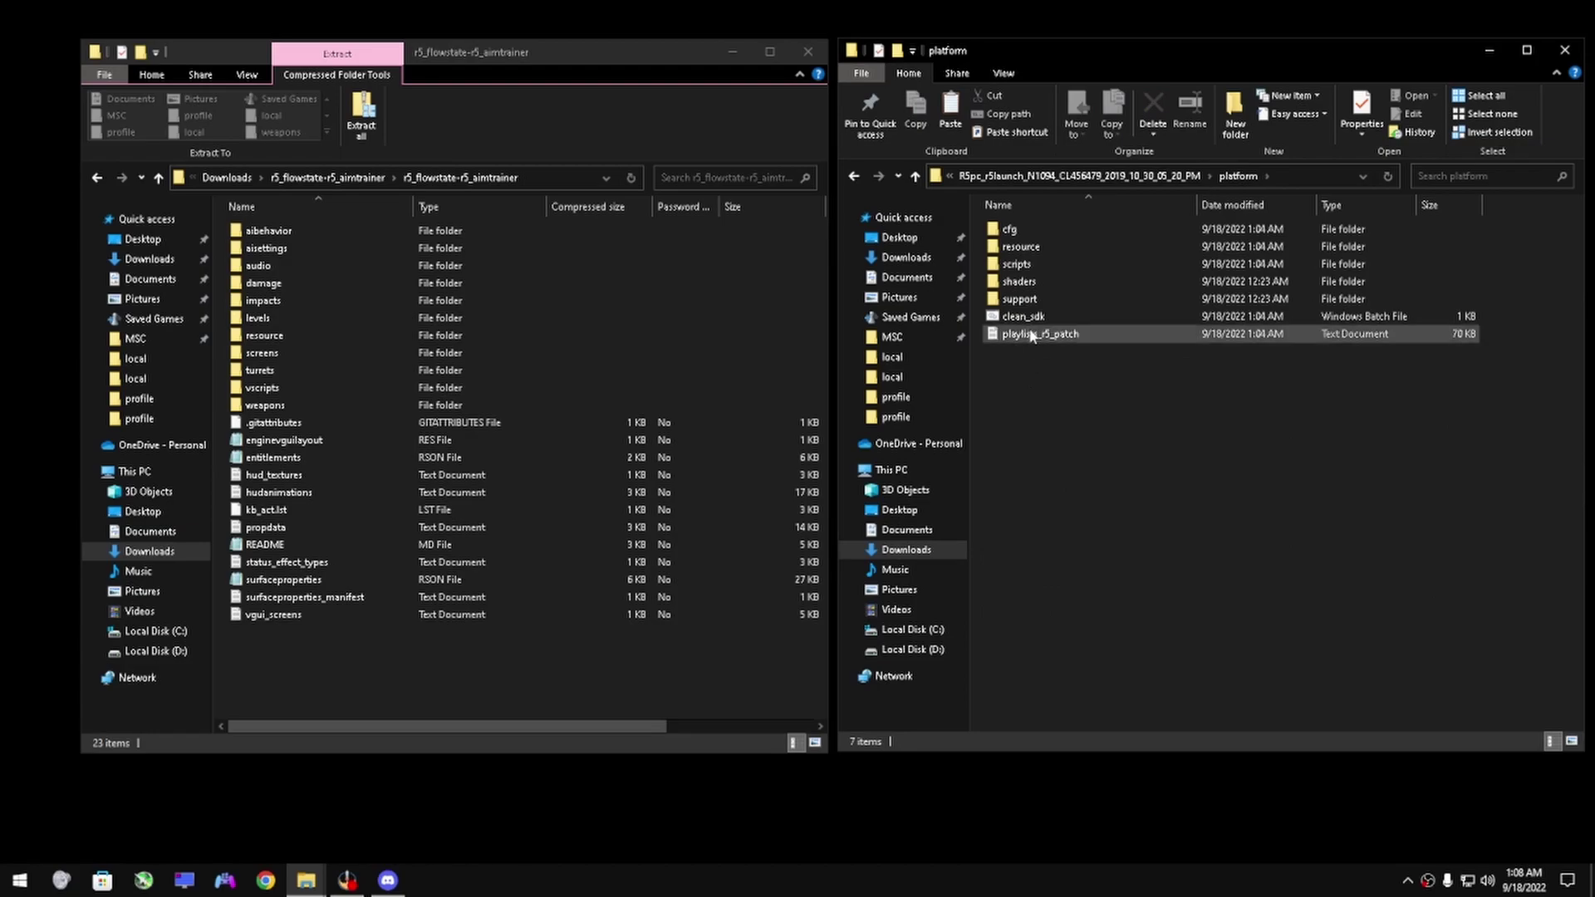
double_click(1019, 264)
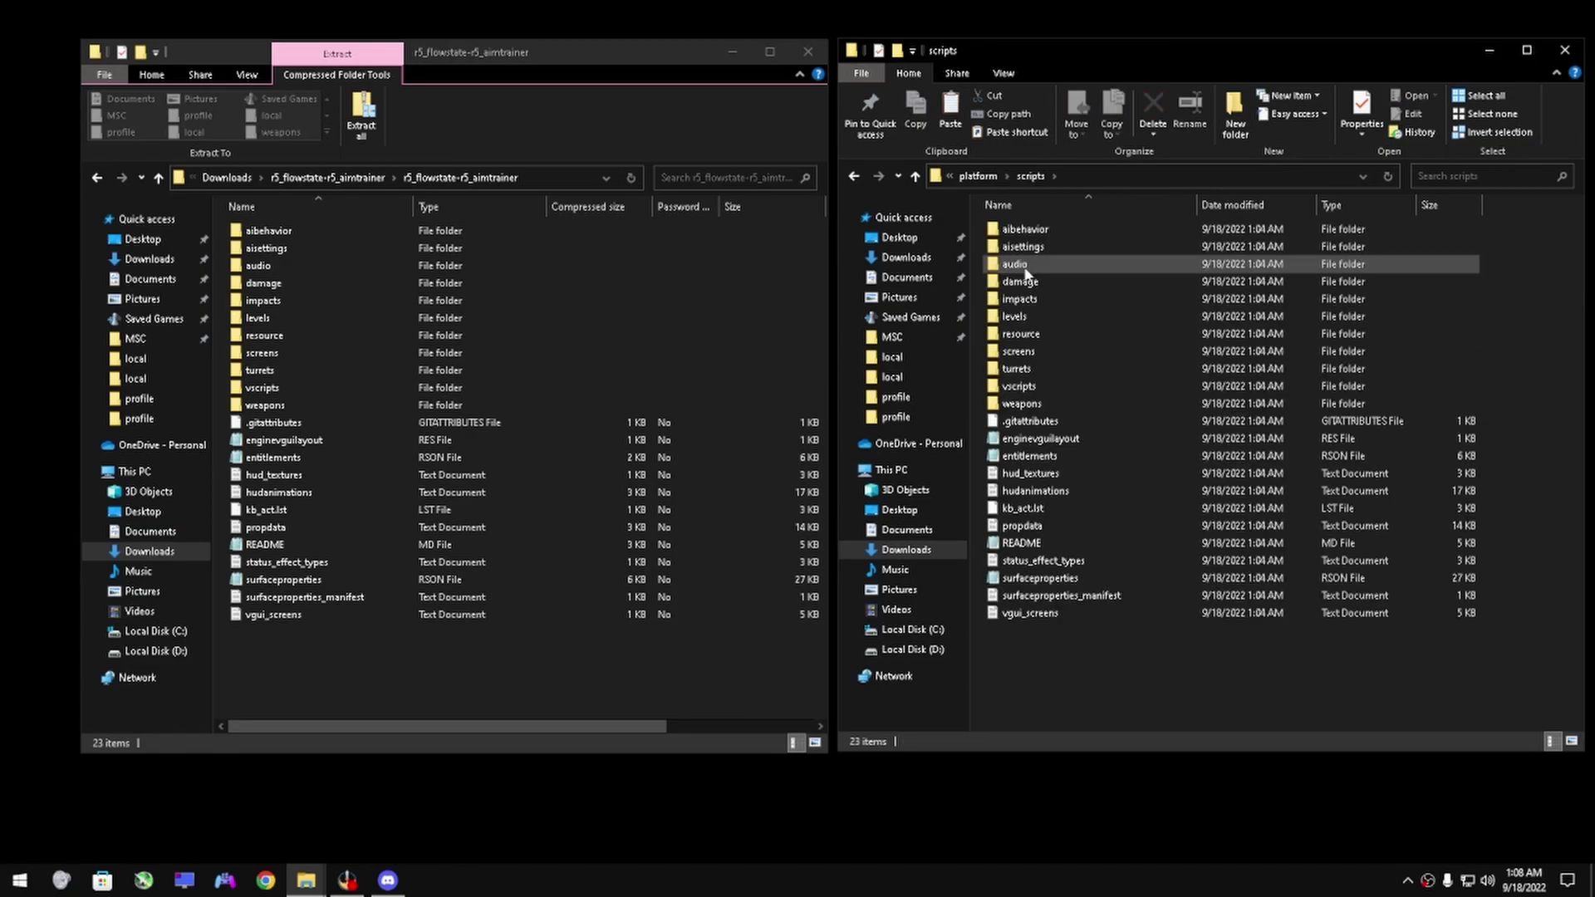
Step: Copy all aim trainer files into platform\scripts, replacing duplicates, then return to Downloads
left_click_drag(312, 673, 371, 232)
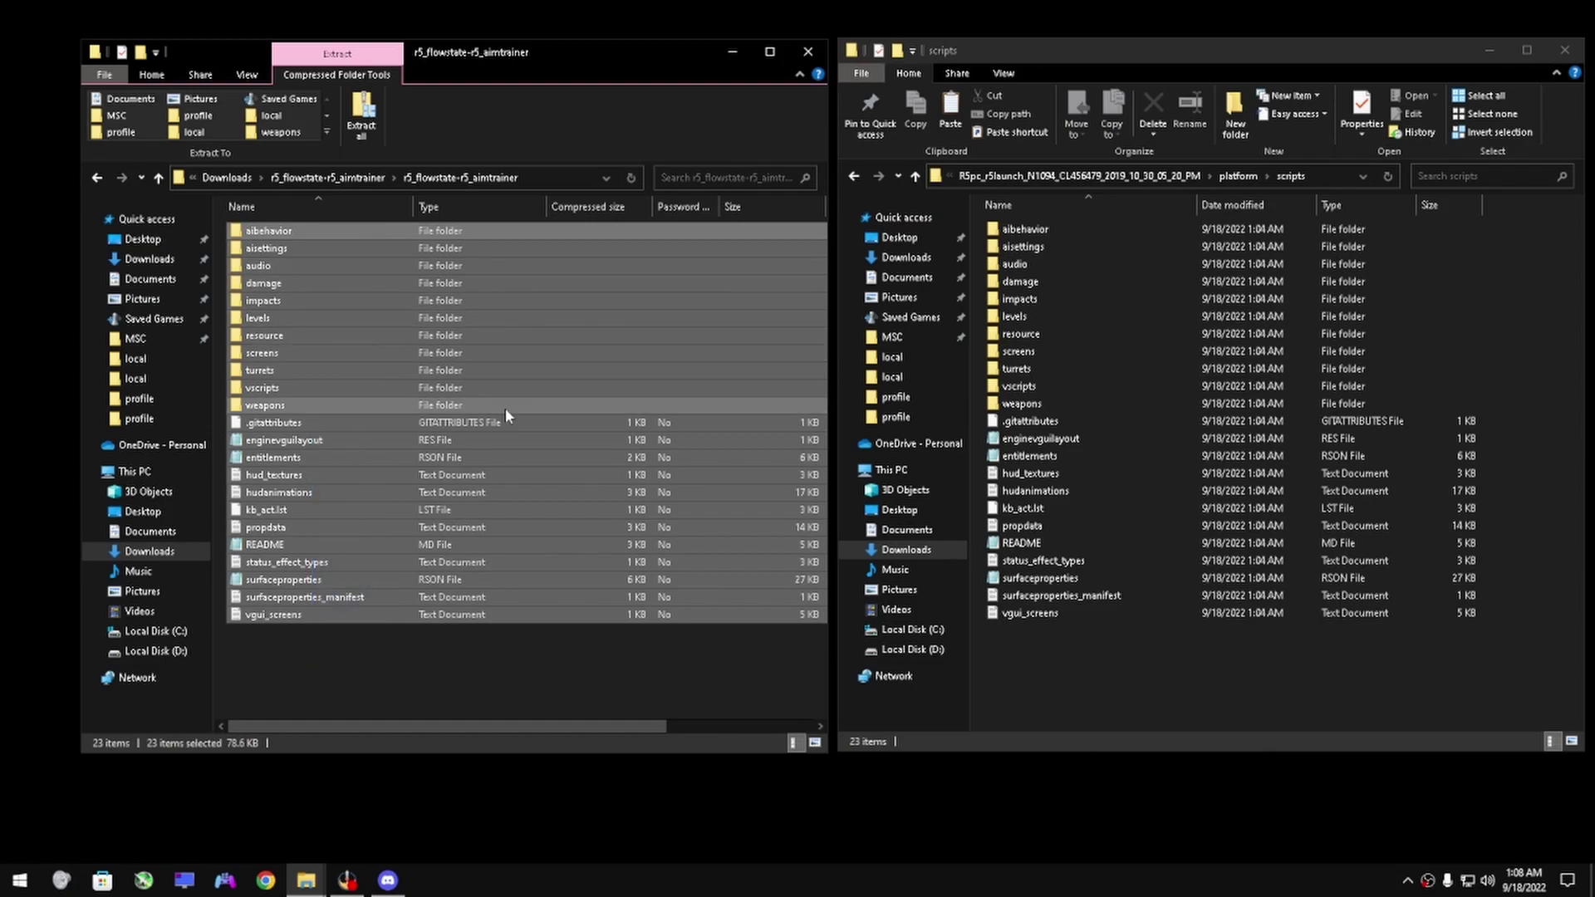
left_click_drag(528, 332, 1193, 640)
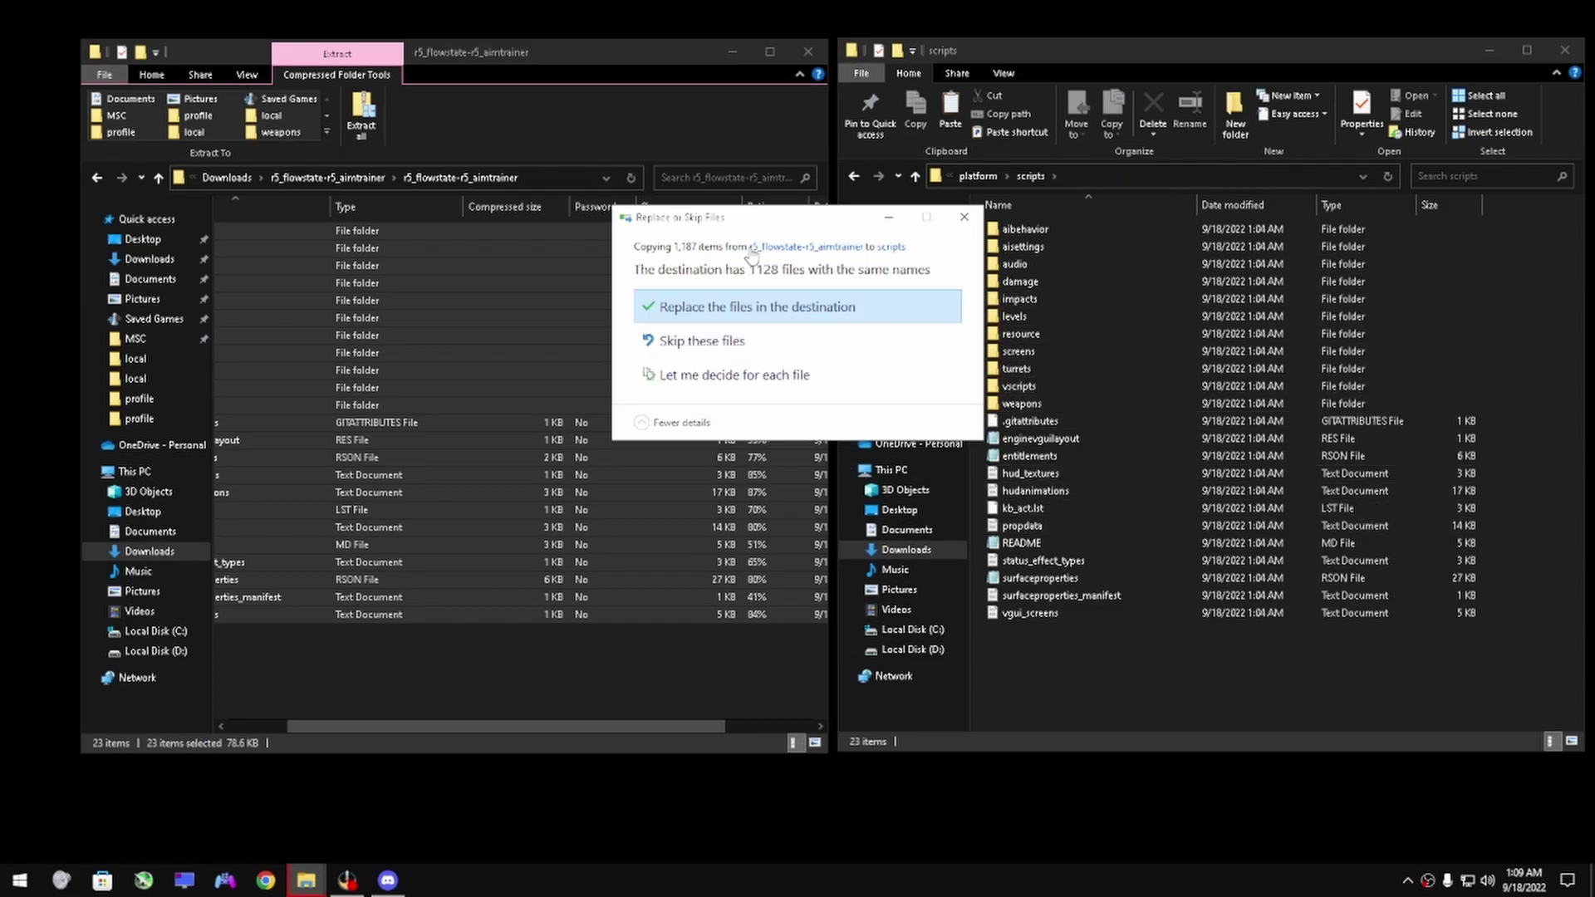
left_click(734, 312)
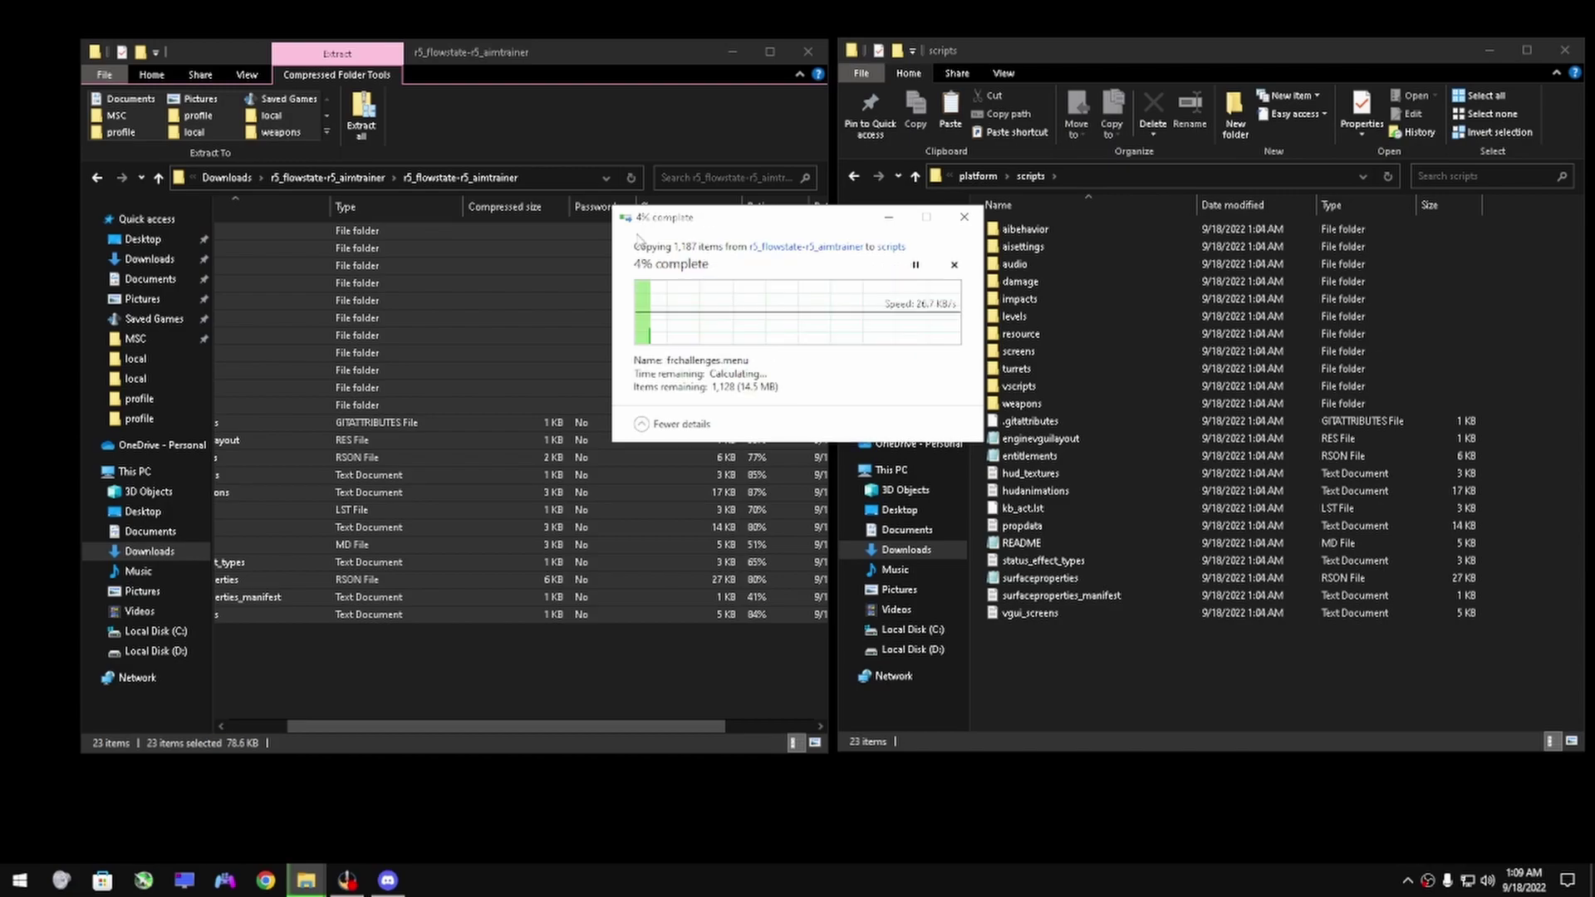
left_click(1035, 177)
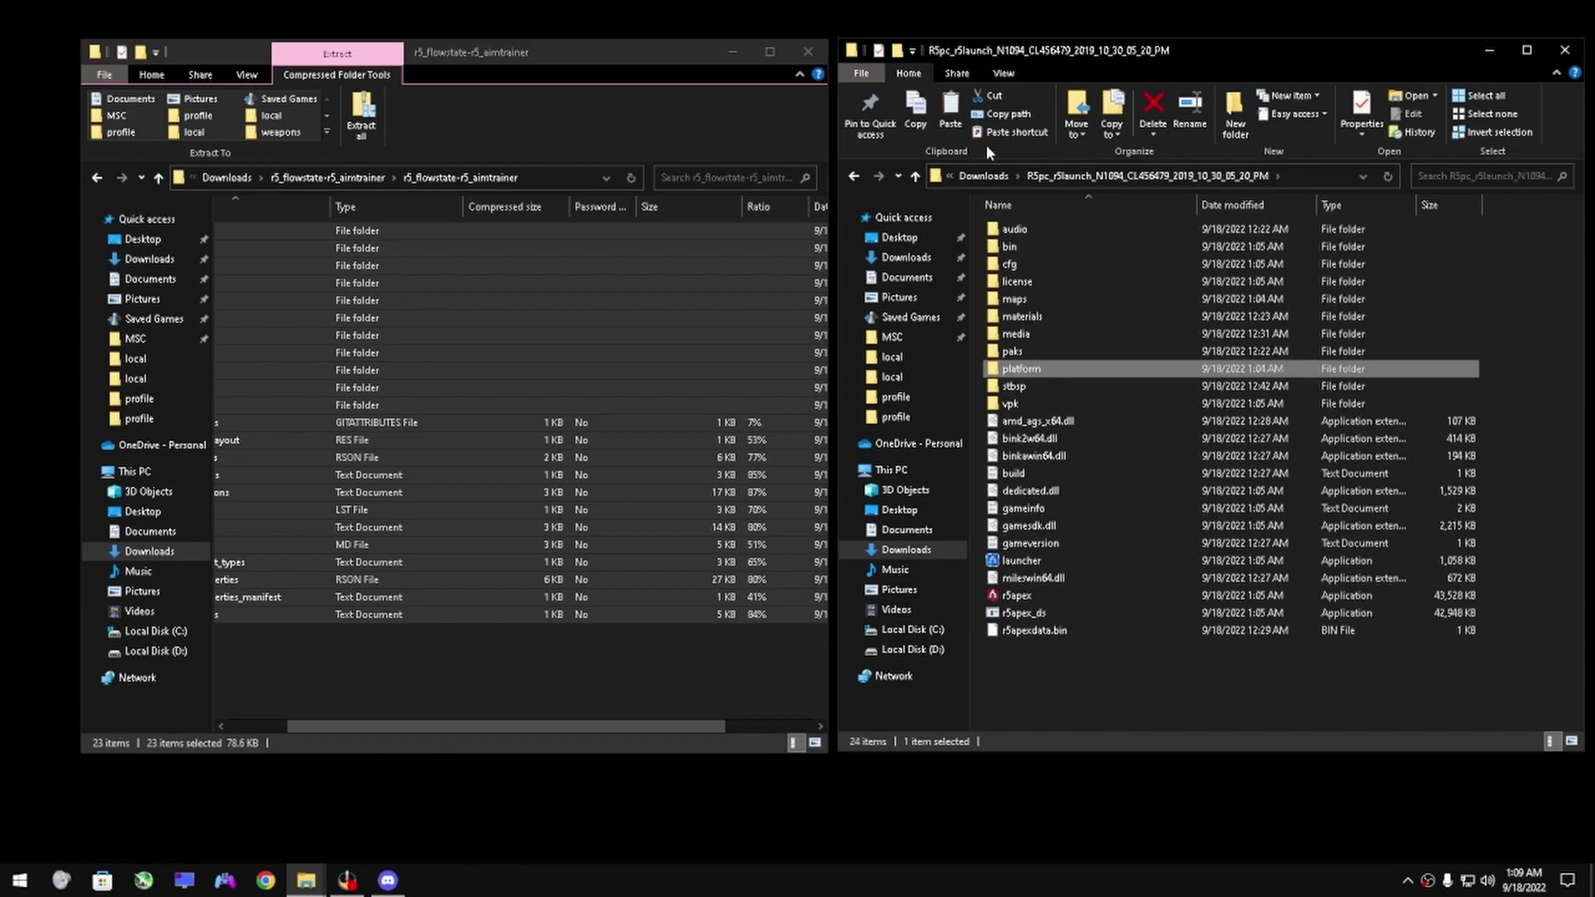
left_click(226, 178)
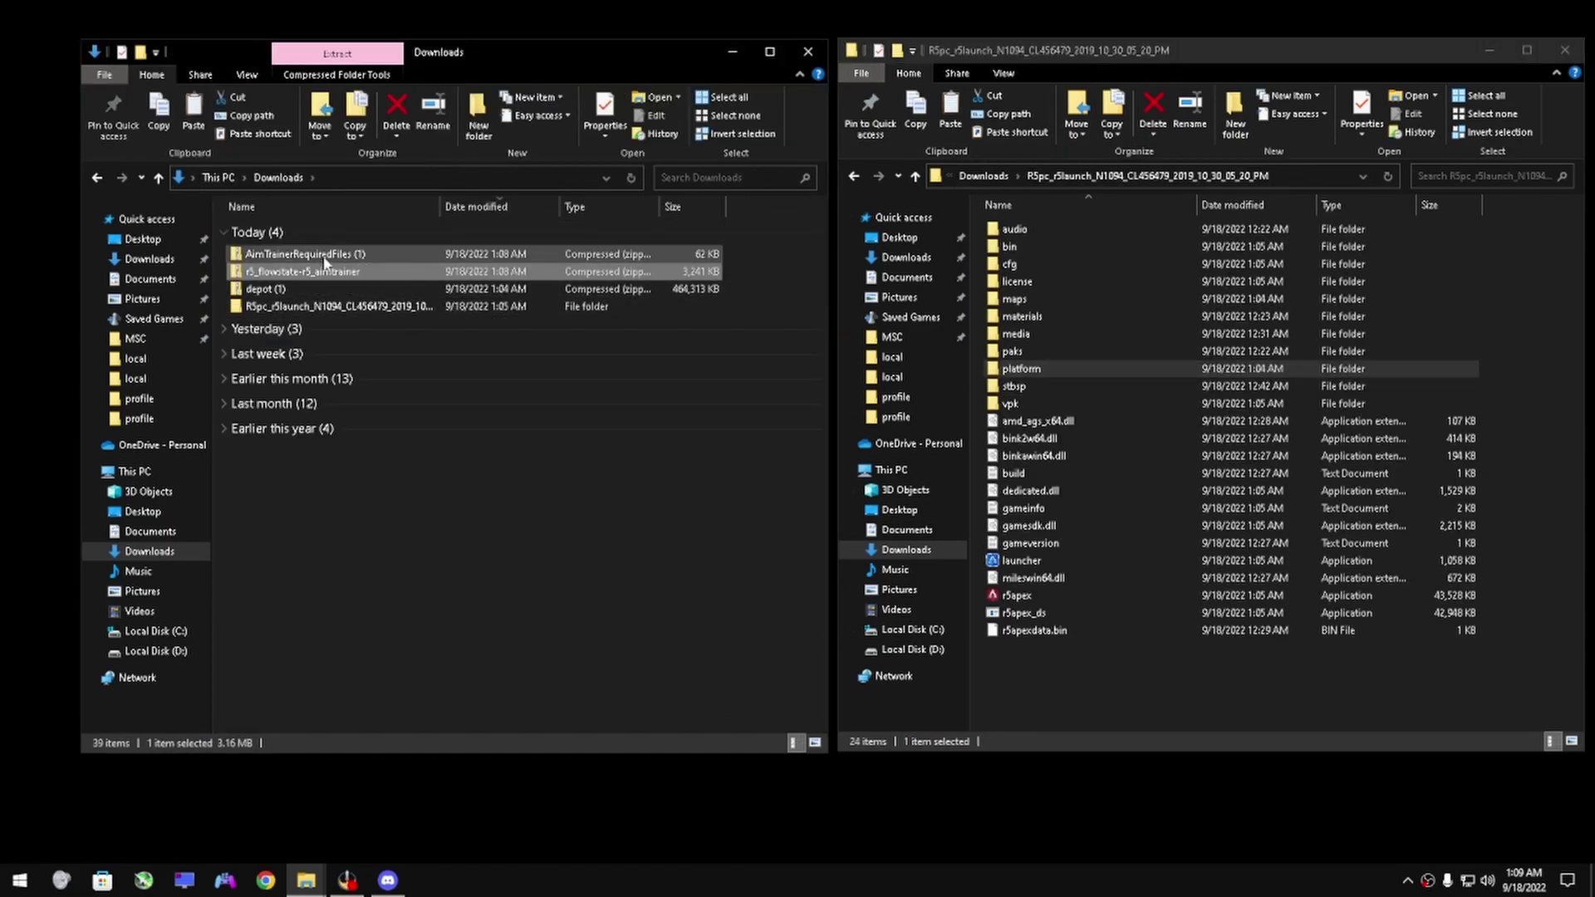
mouse_move(306, 254)
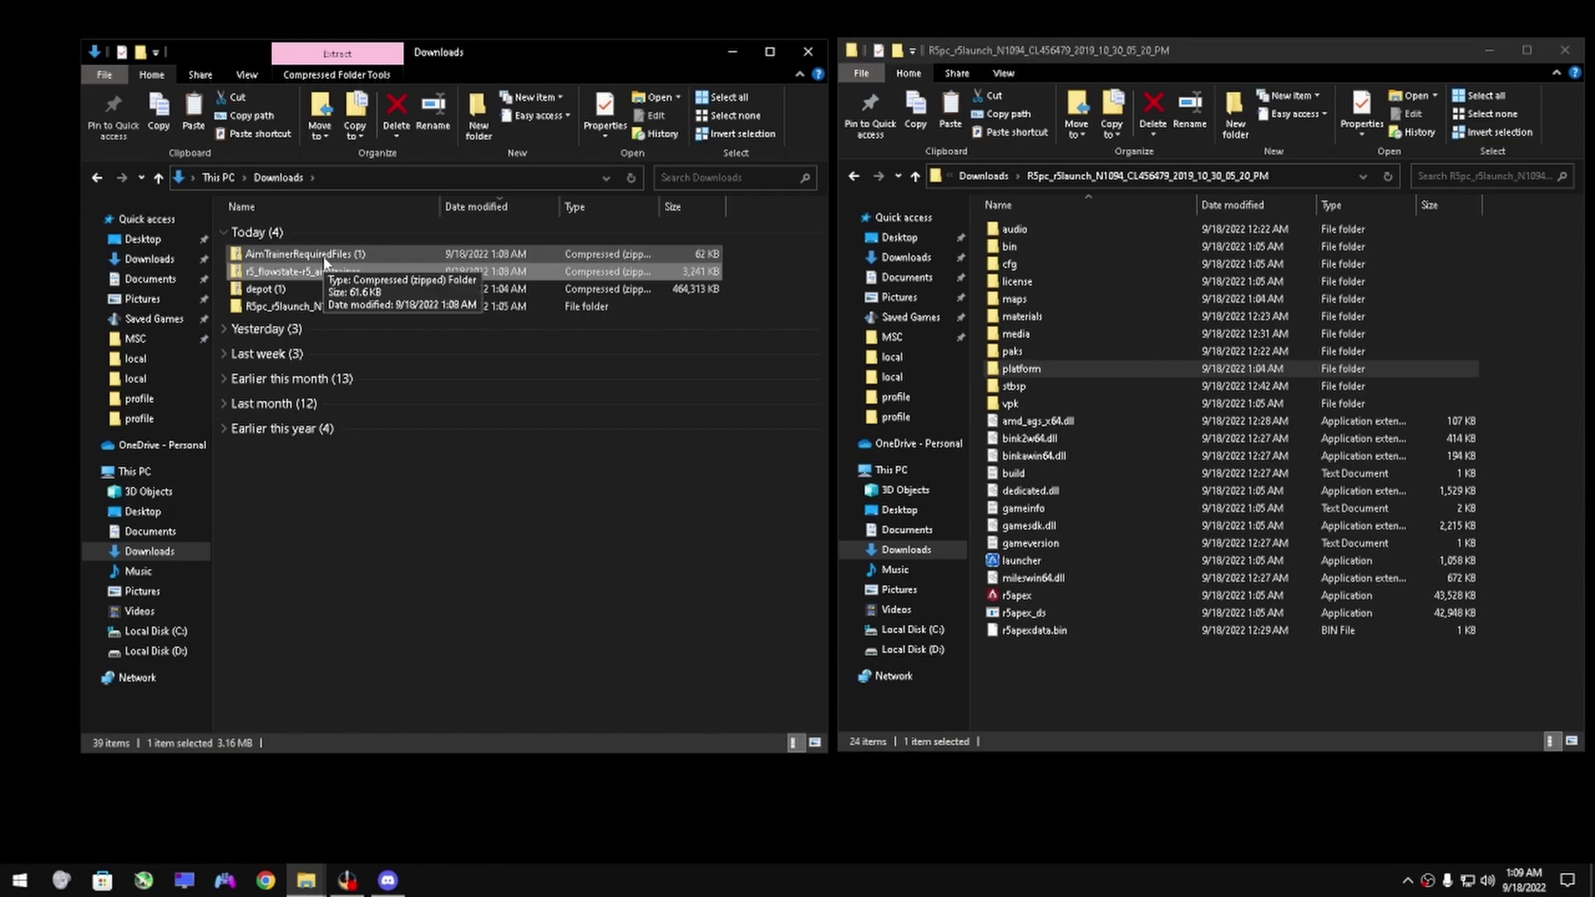
Step: Copy resource and playlists_r5_patch from AimTrainerRequiredFiles\platform into the game's platform folder, replacing files
double_click(323, 256)
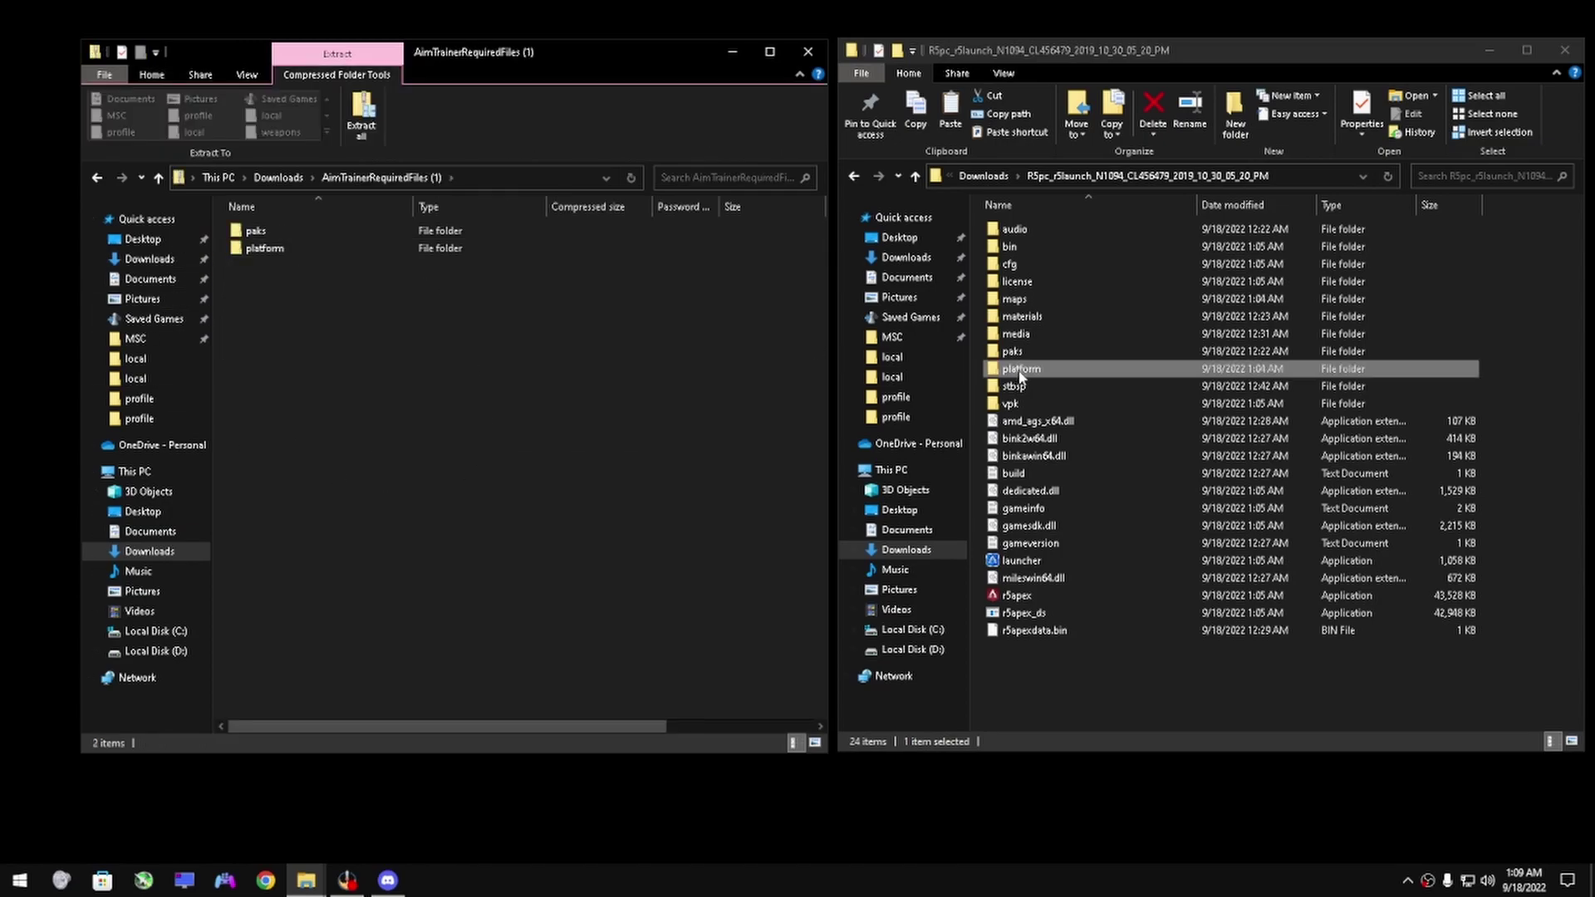
double_click(1021, 372)
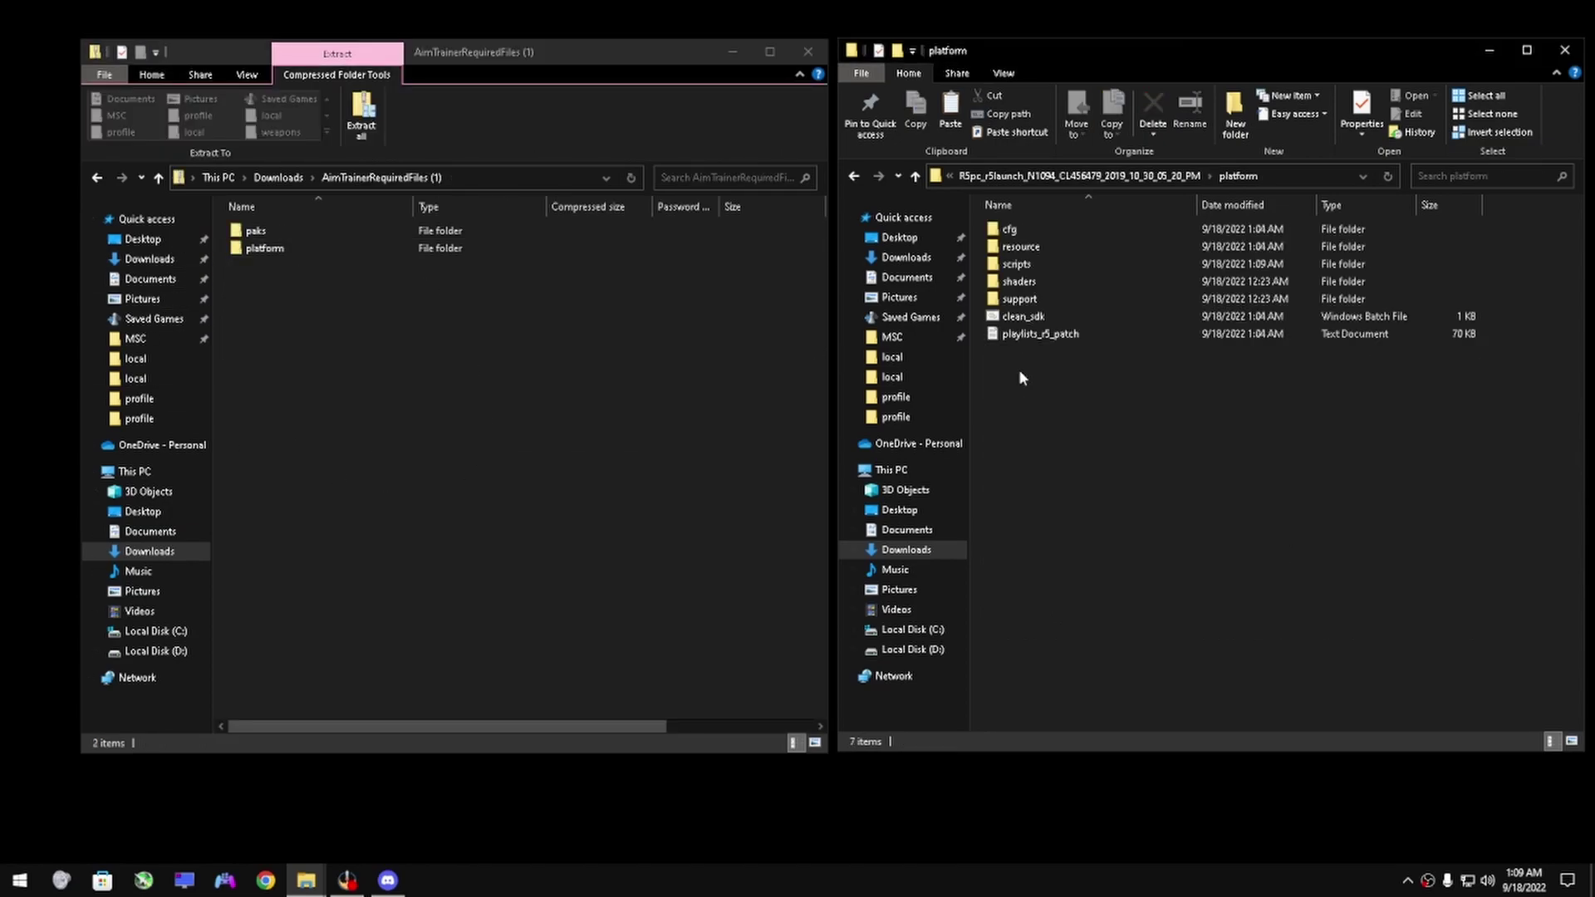
double_click(265, 248)
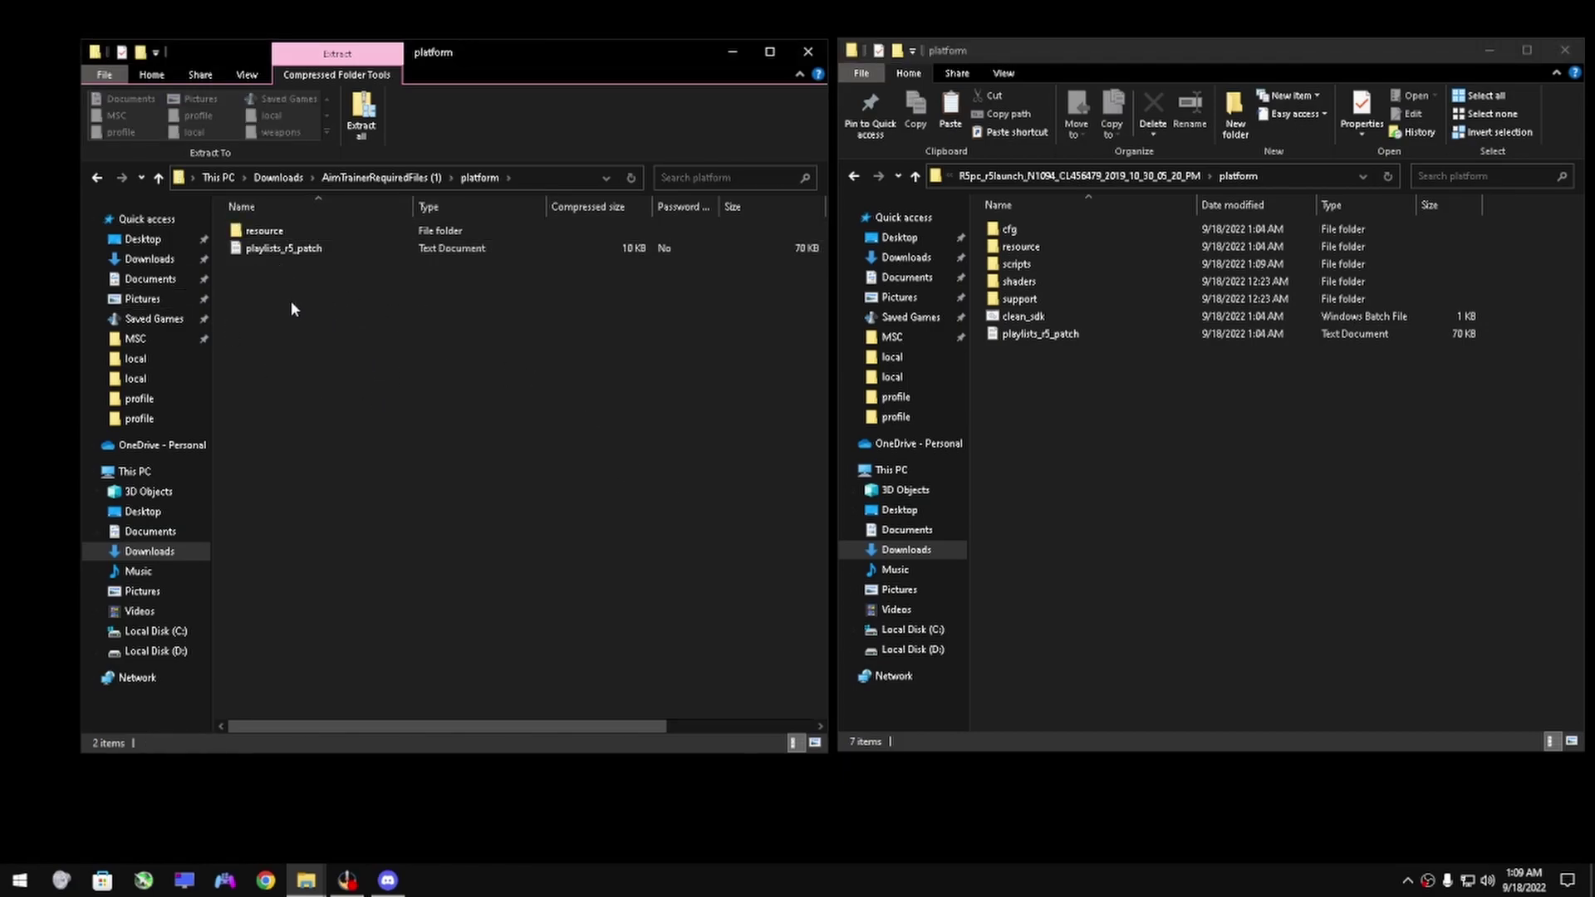
left_click_drag(290, 300, 334, 224)
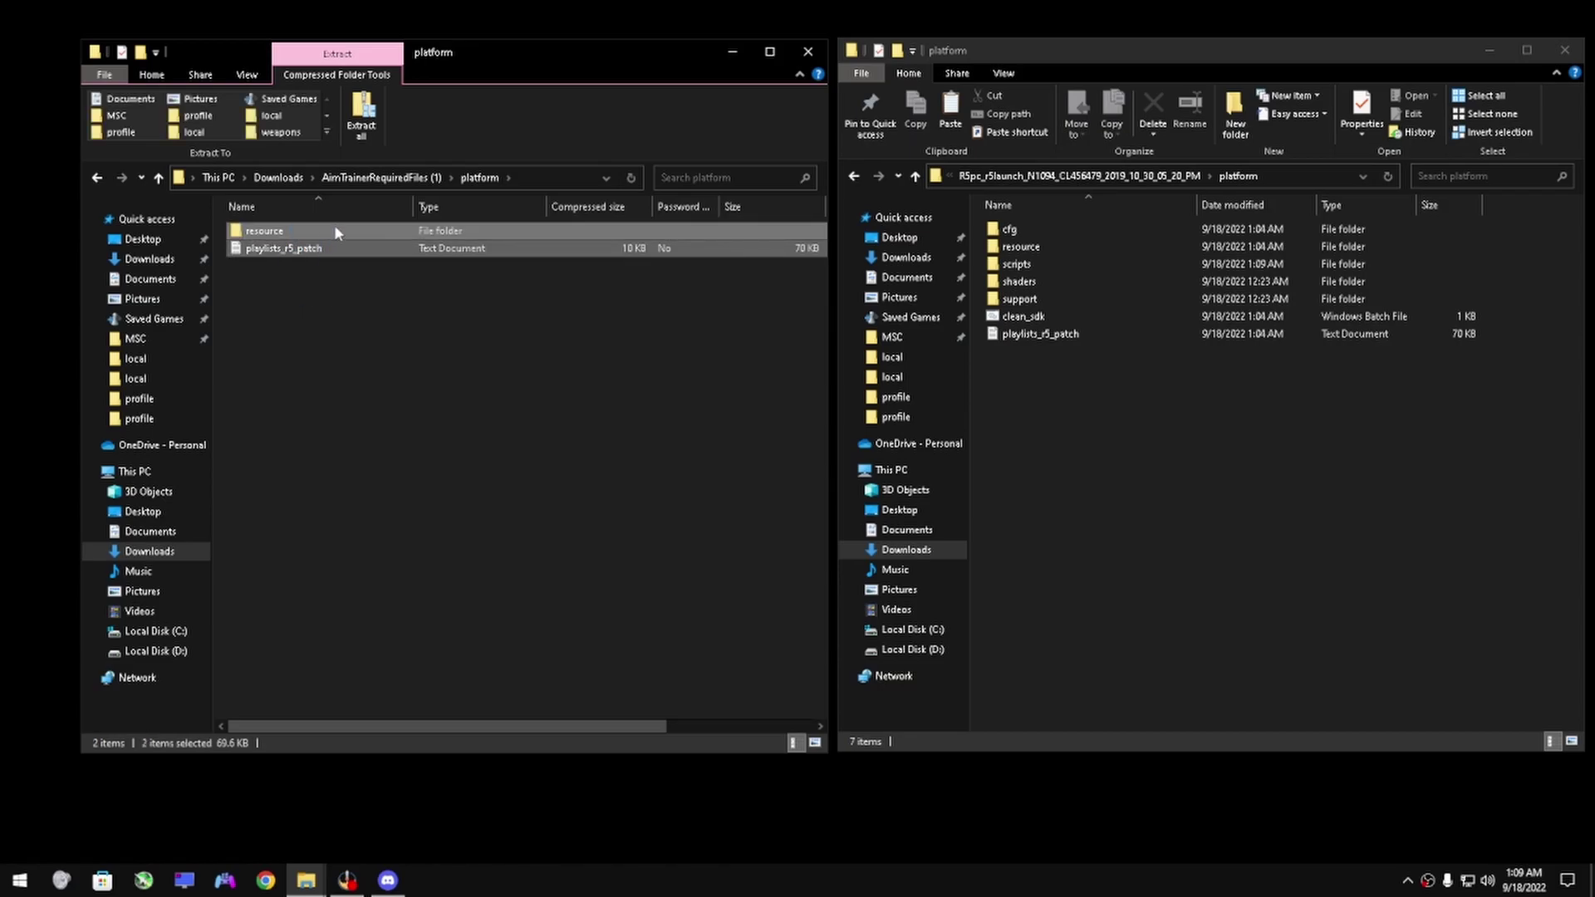
left_click_drag(335, 225, 1138, 395)
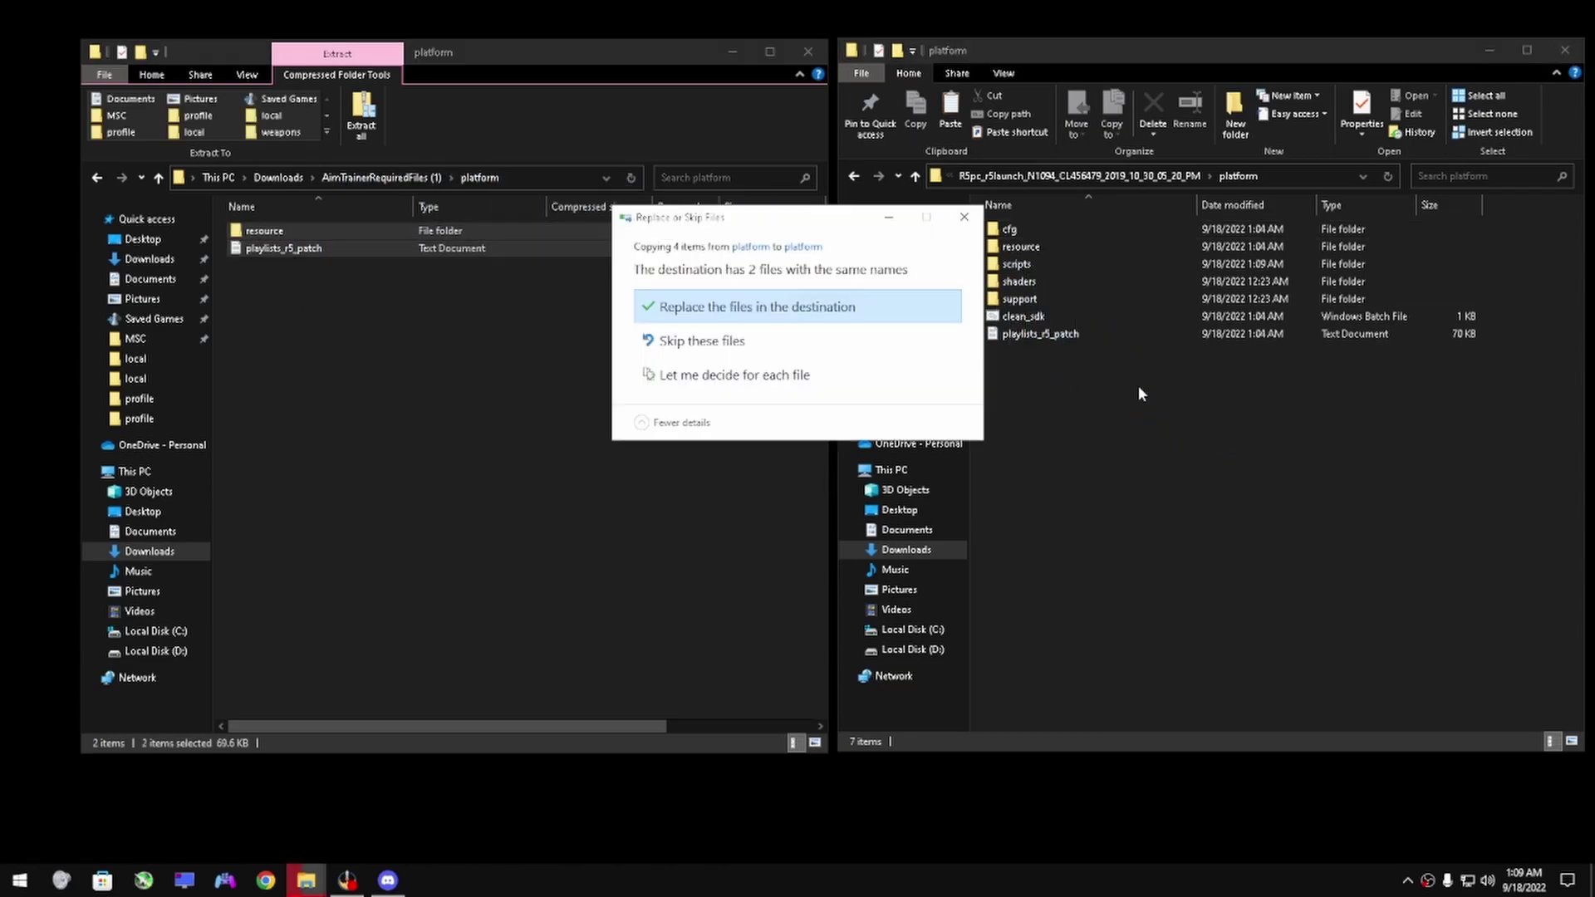
left_click(733, 307)
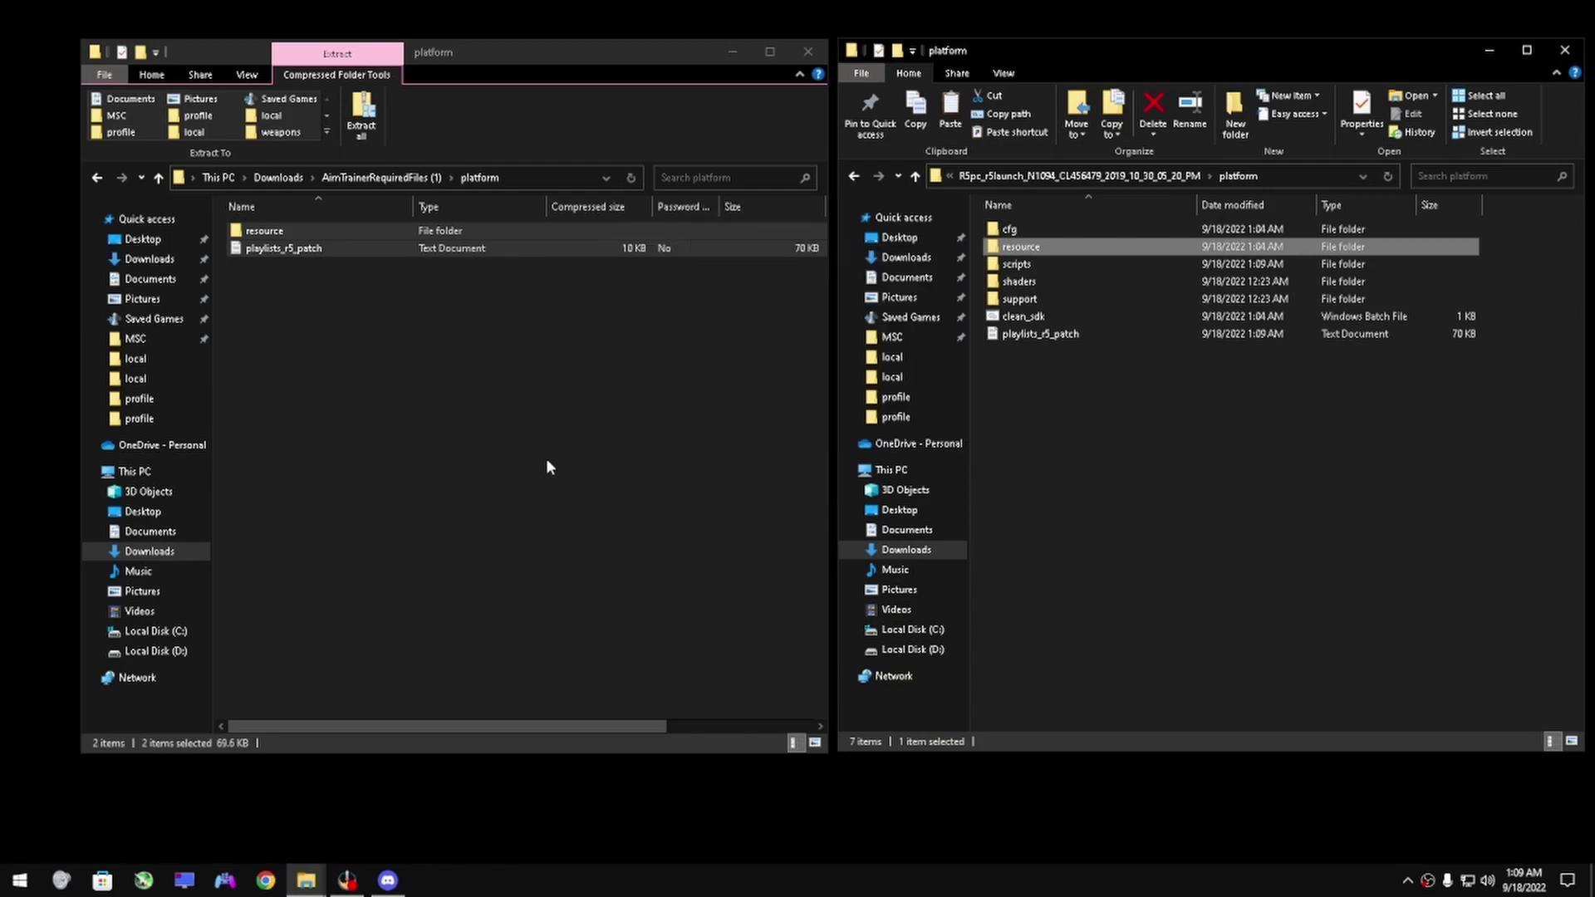
left_click(995, 177)
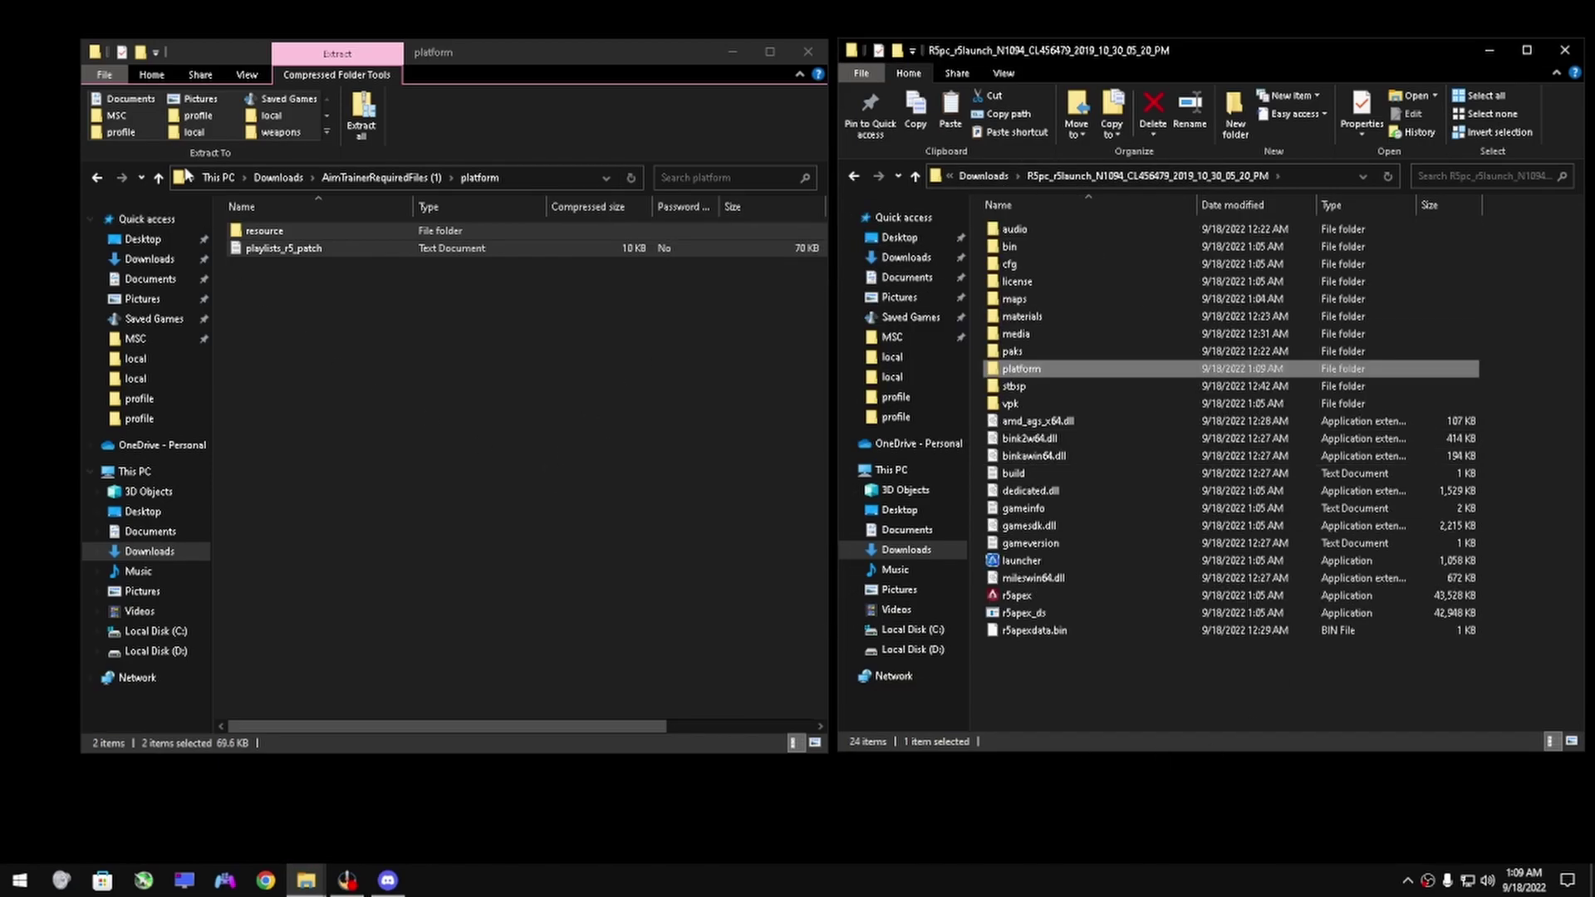
Step: Open paks\Win64 in both the AimTrainerRequiredFiles (1) zip and the game folder
left_click(279, 179)
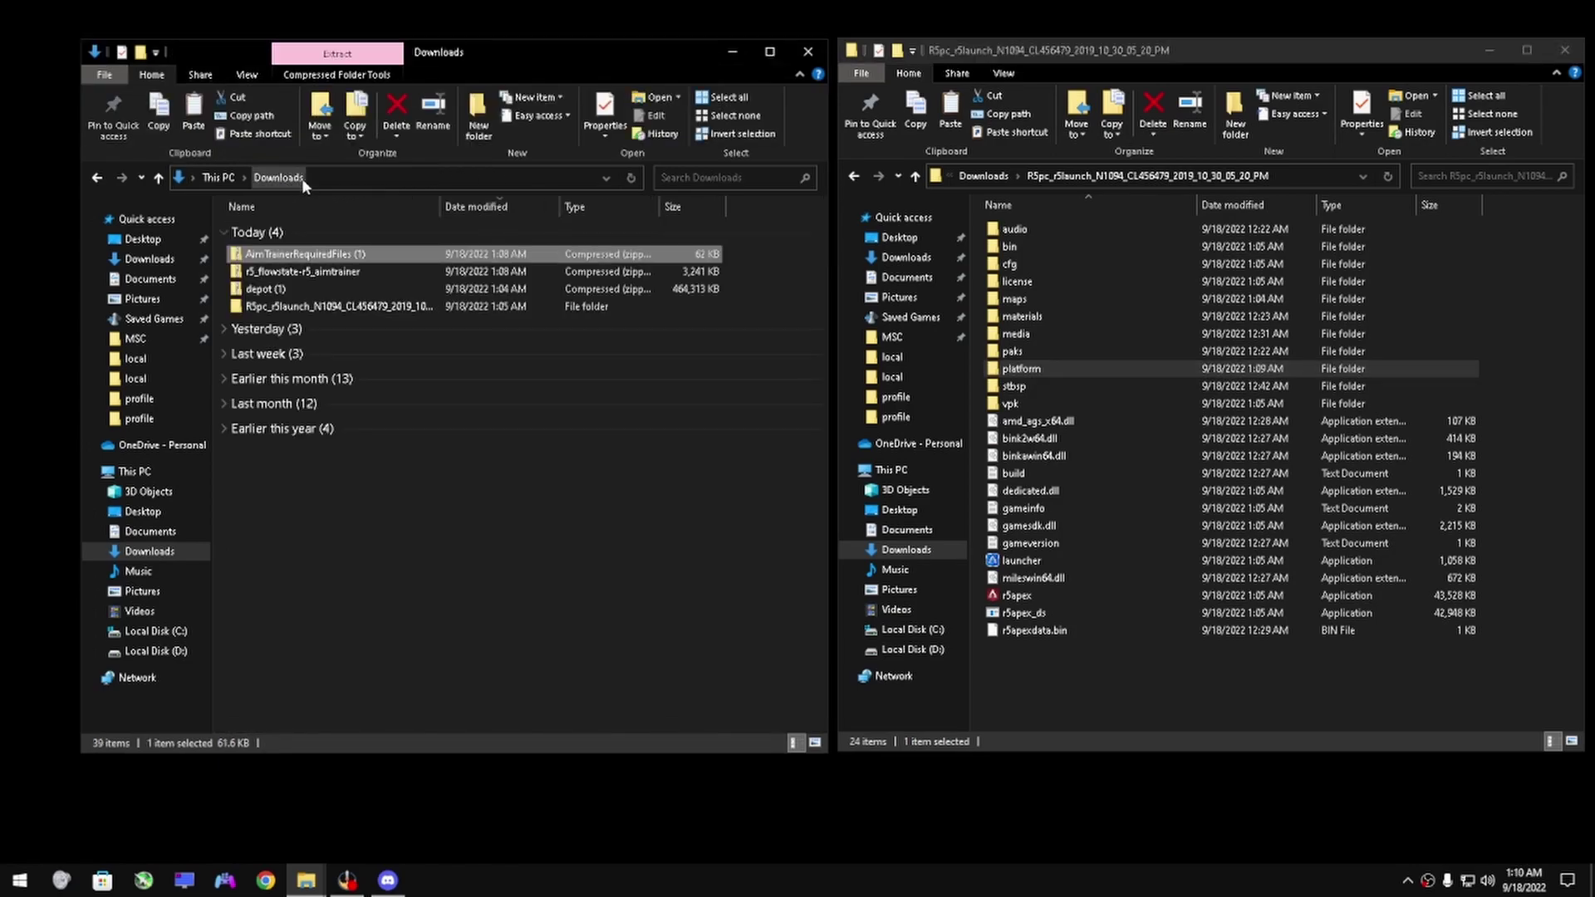
double_click(315, 252)
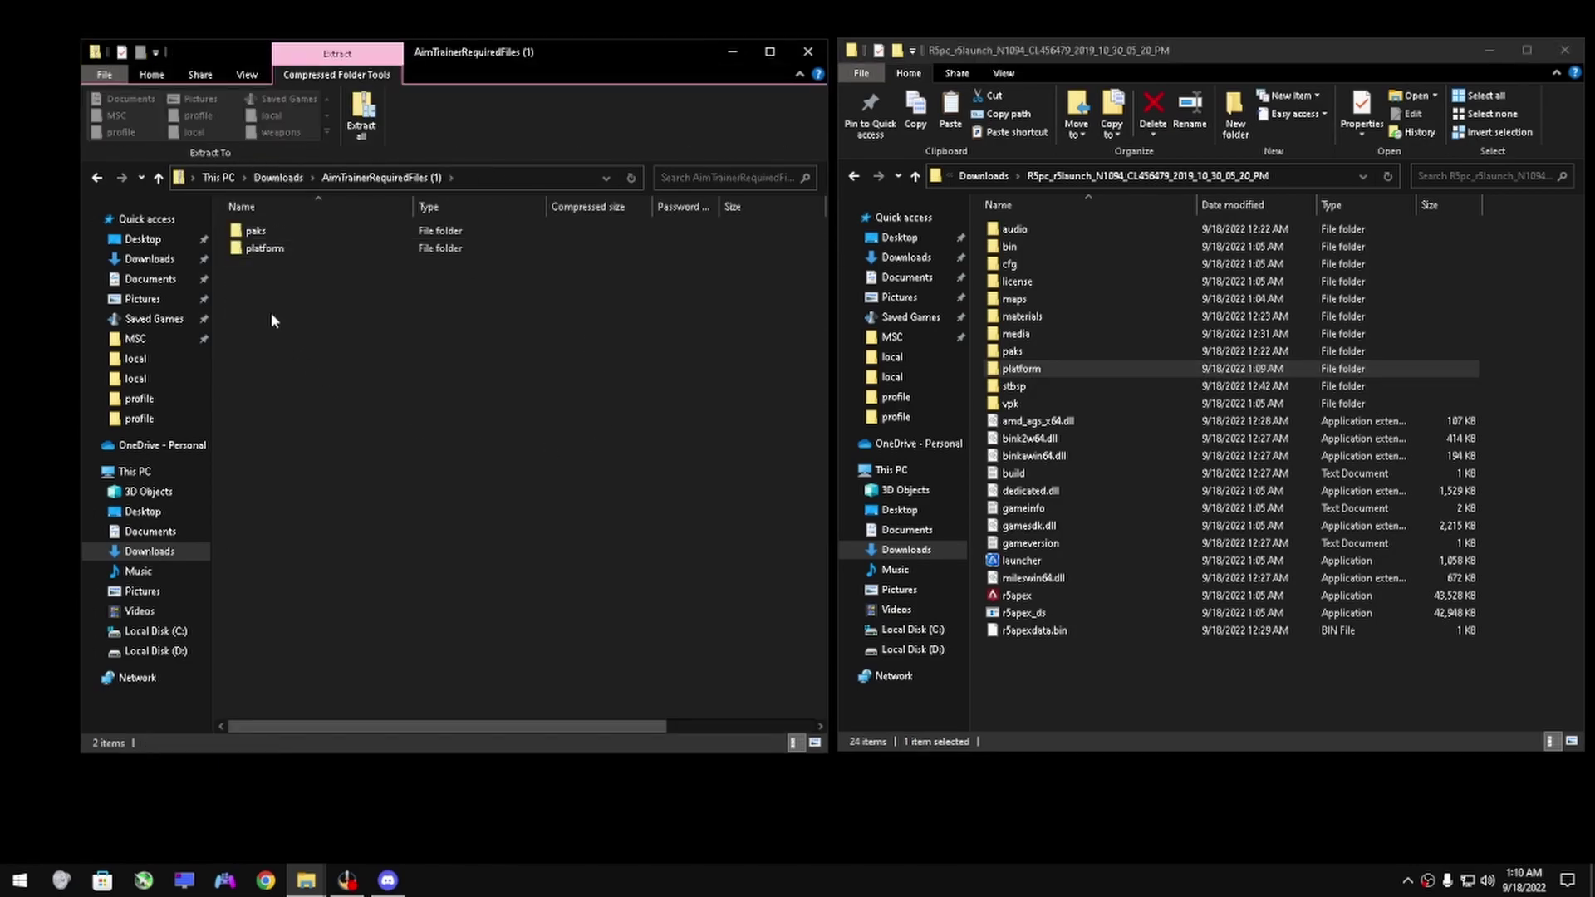
left_click(281, 233)
double_click(285, 234)
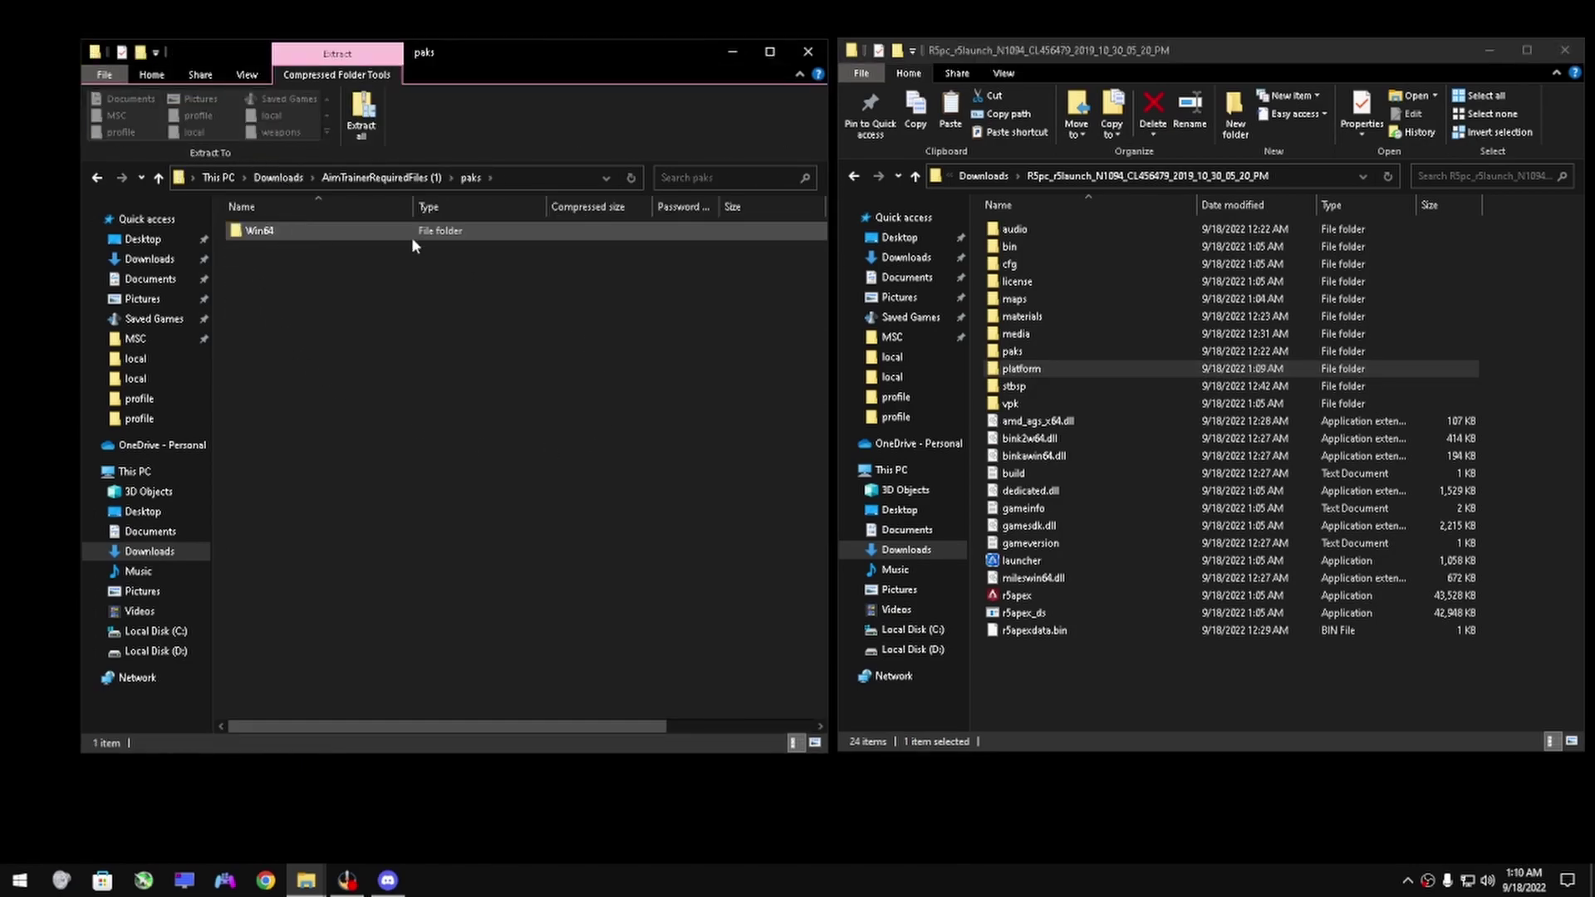
double_click(285, 235)
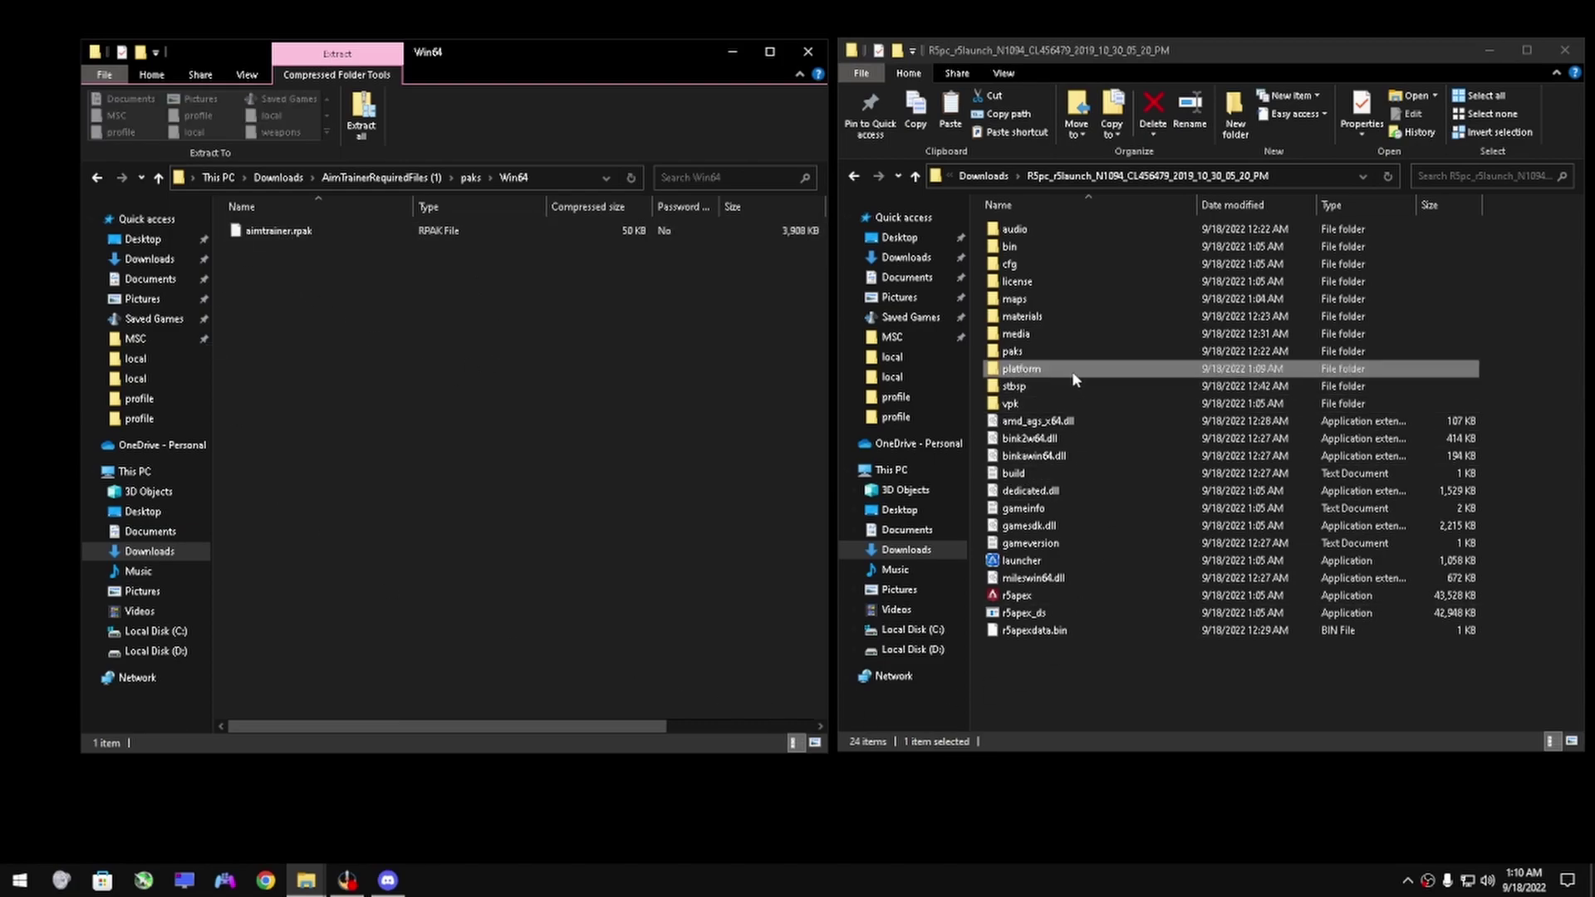
double_click(1019, 349)
double_click(1015, 230)
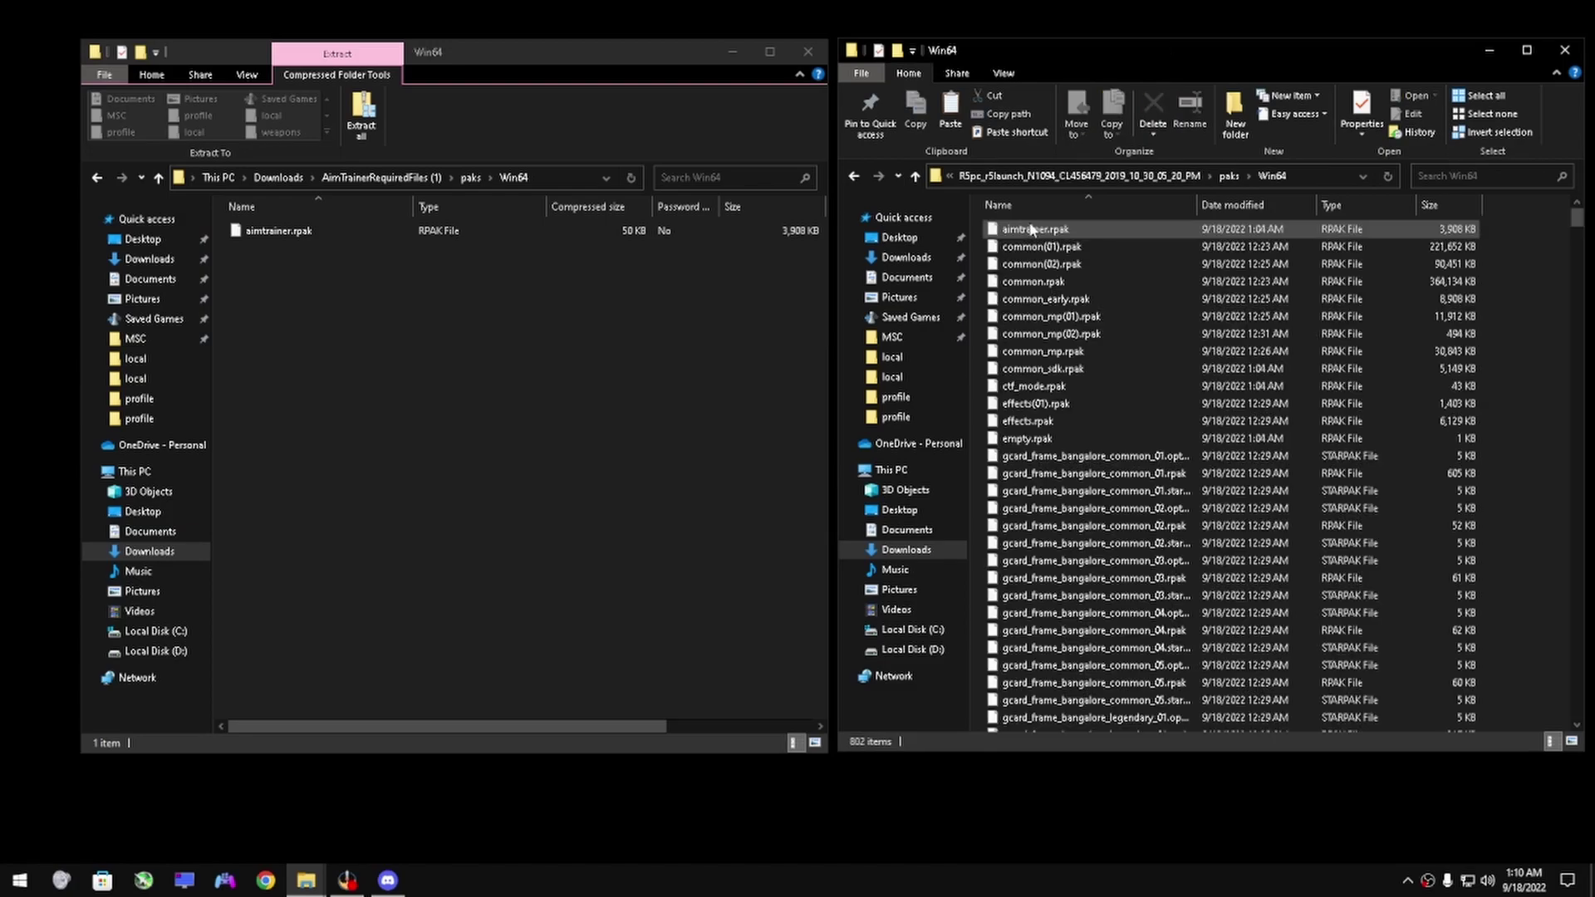
Step: Replace the game's aimtrainer.rpak with the zip's copy and close the zip view
left_click(427, 231)
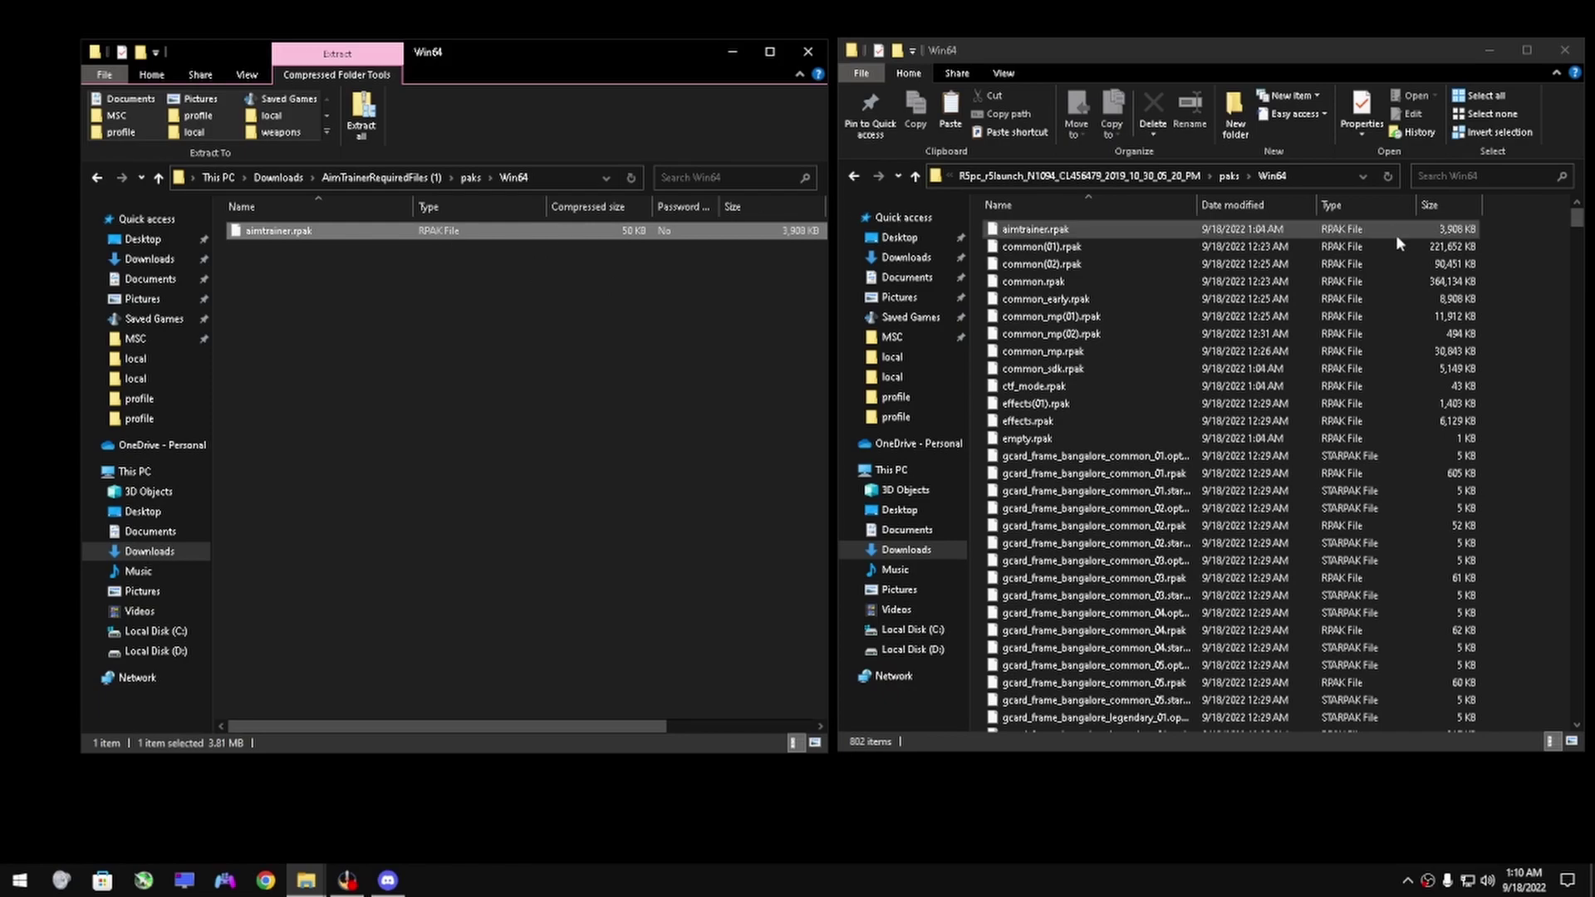
left_click_drag(651, 236, 1529, 380)
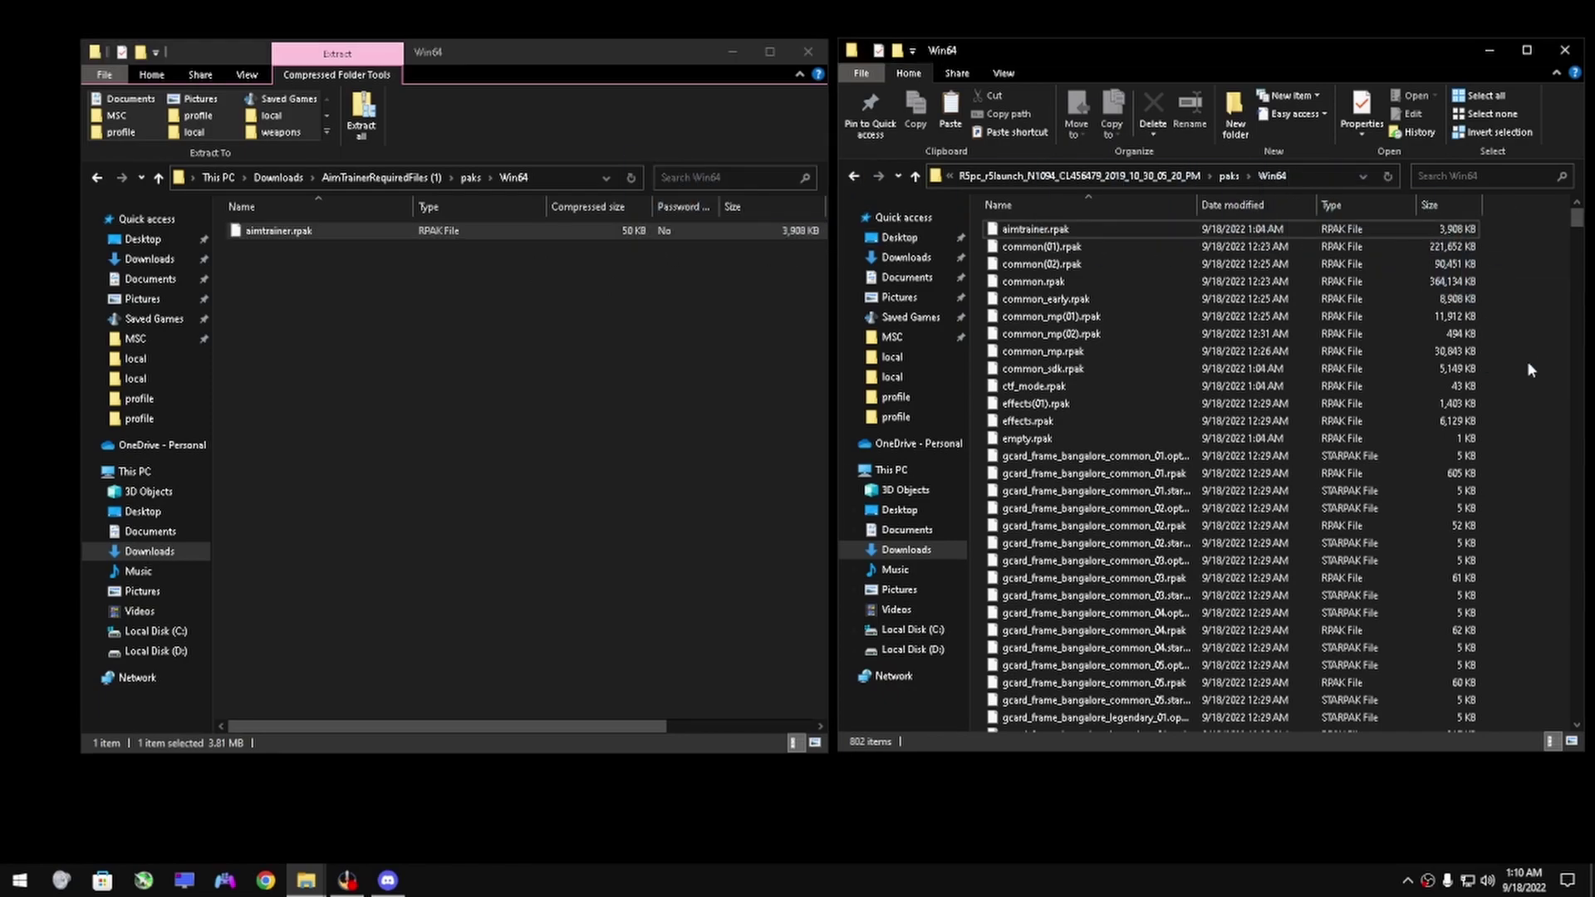
left_click(760, 325)
left_click(808, 51)
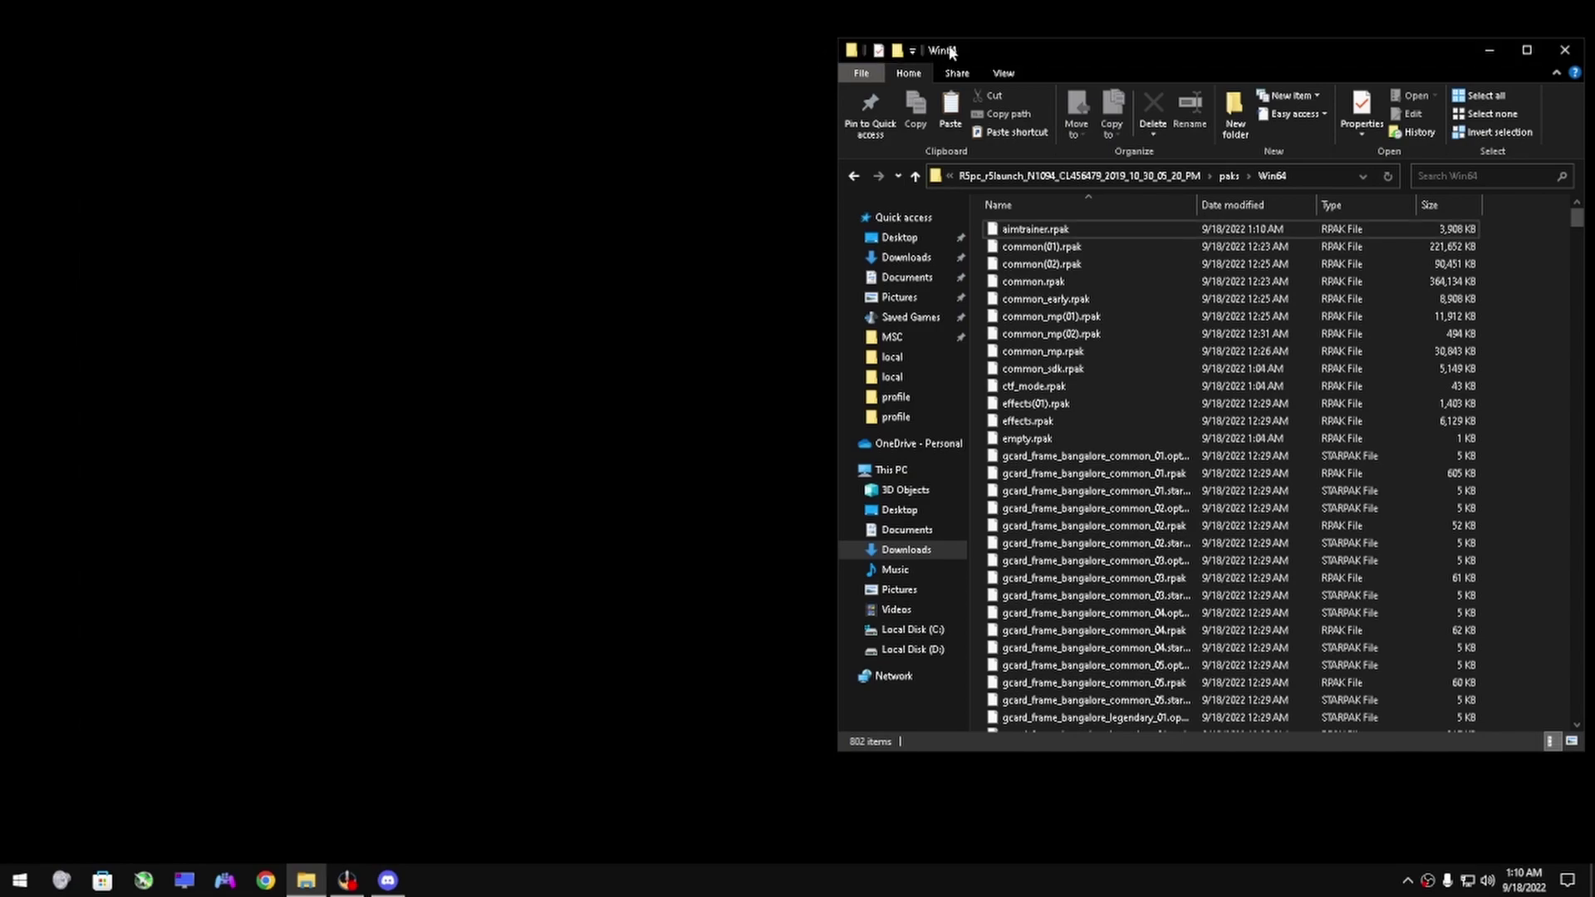
Step: Run the game folder's launcher, getting past SmartScreen with More info and Run anyway
left_click(1012, 176)
left_click_drag(1154, 51, 694, 65)
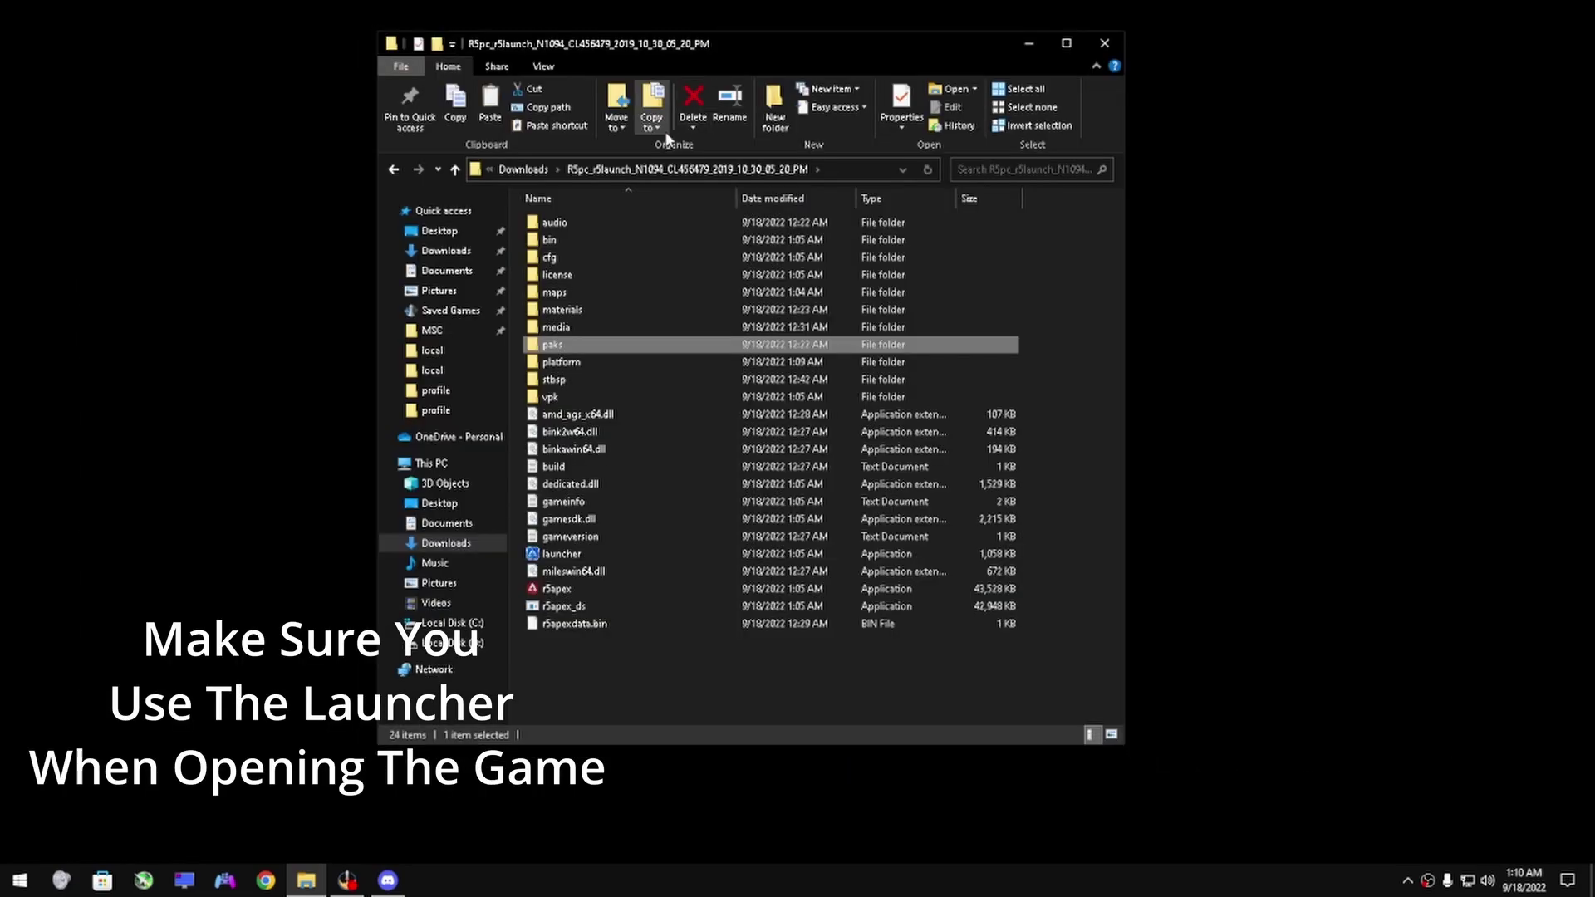
double_click(563, 554)
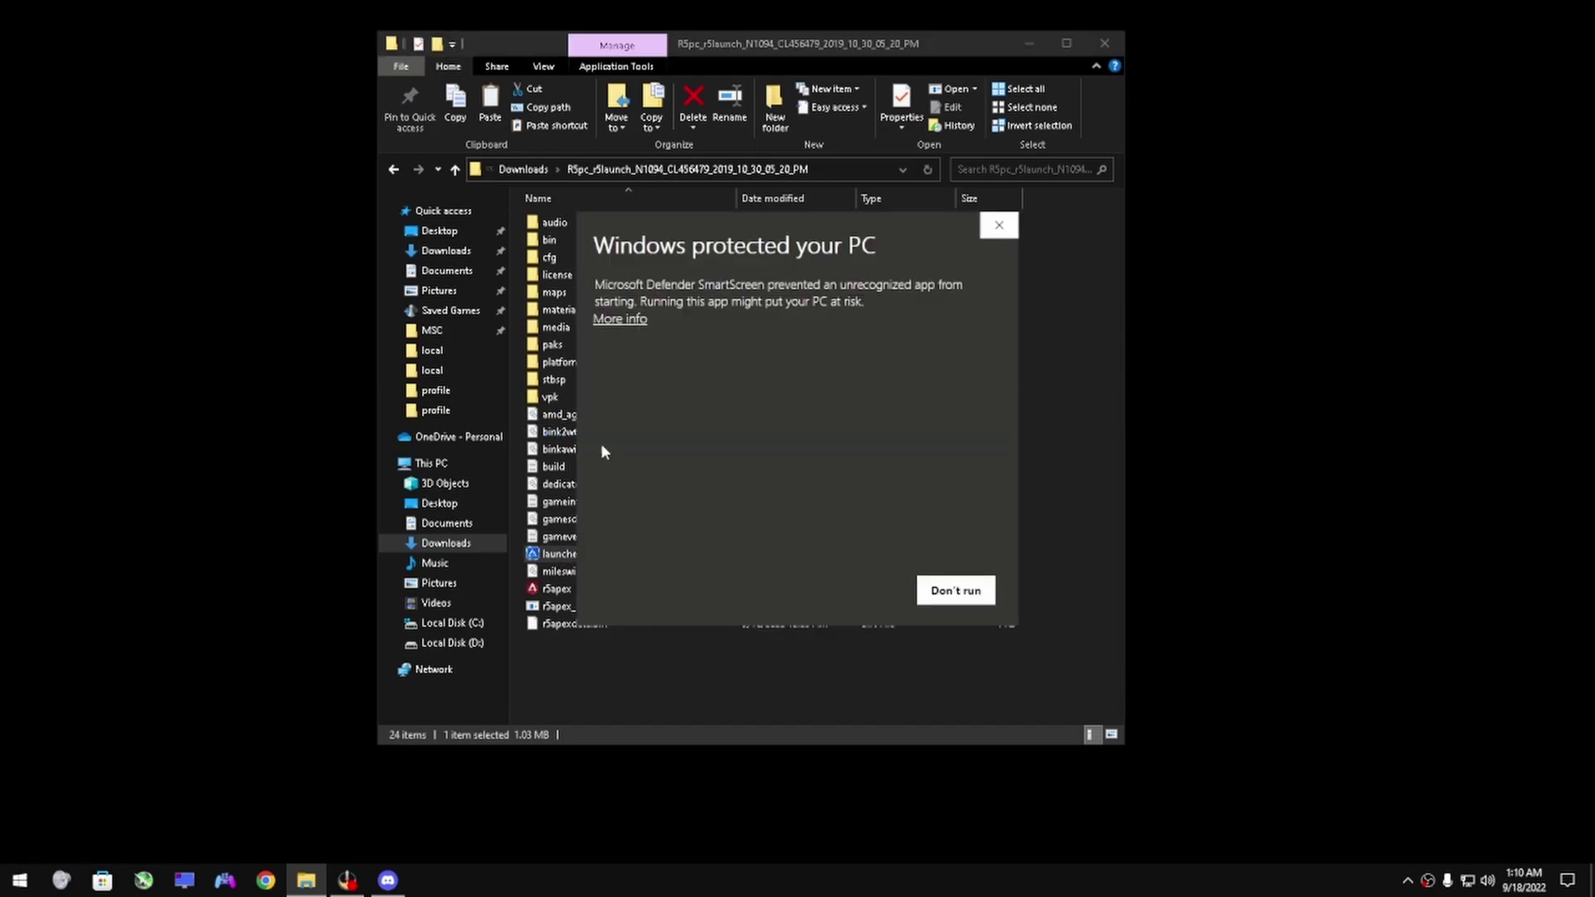
left_click(615, 323)
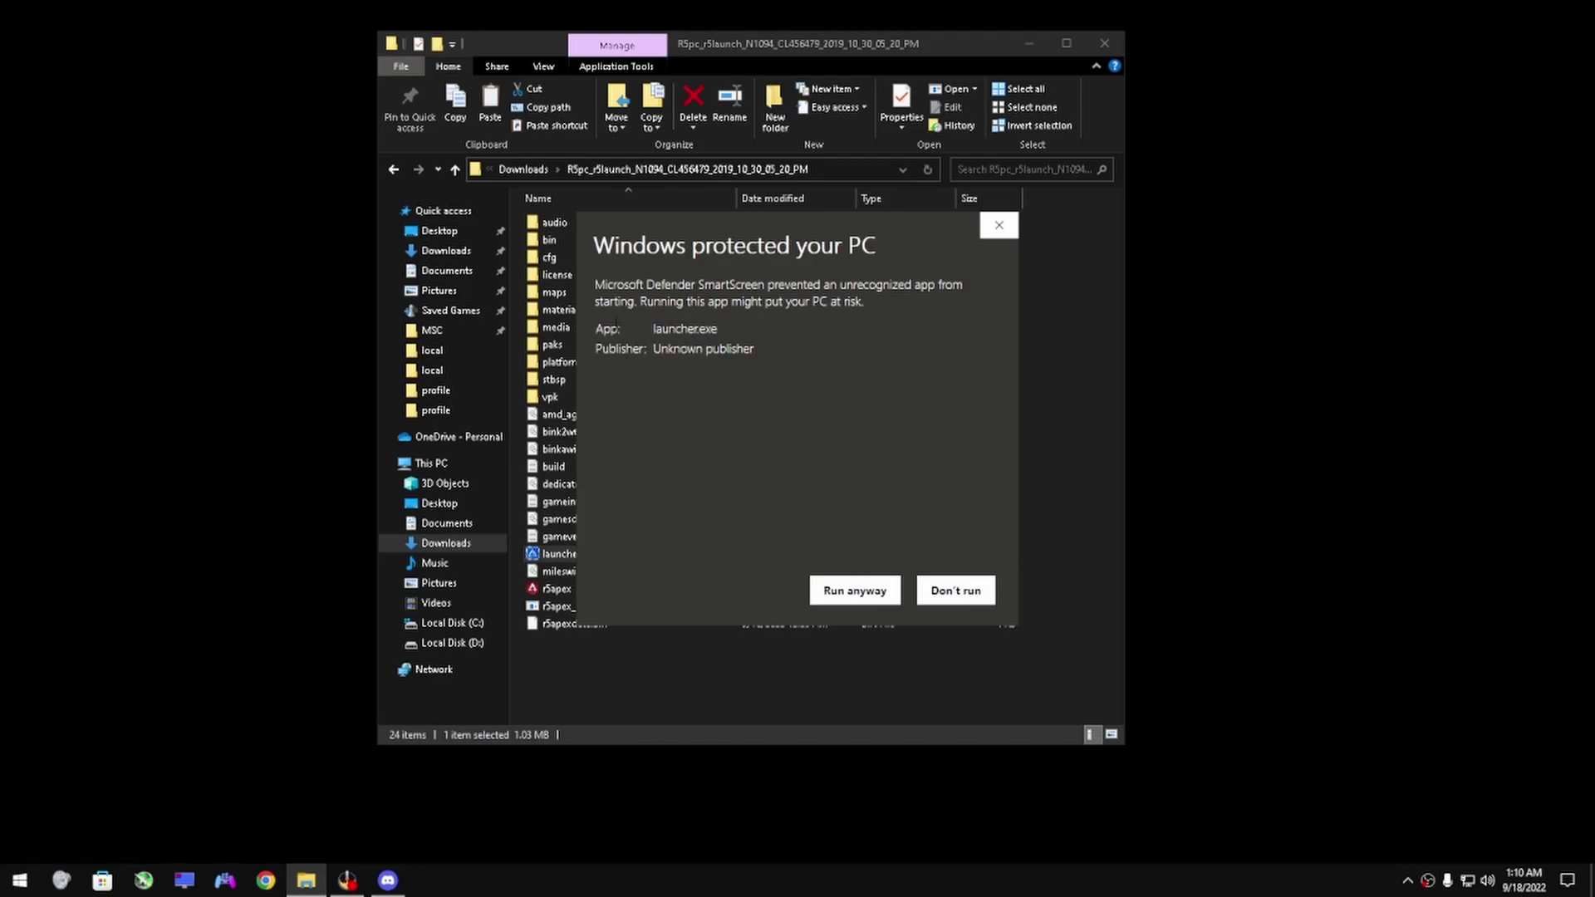
left_click(860, 589)
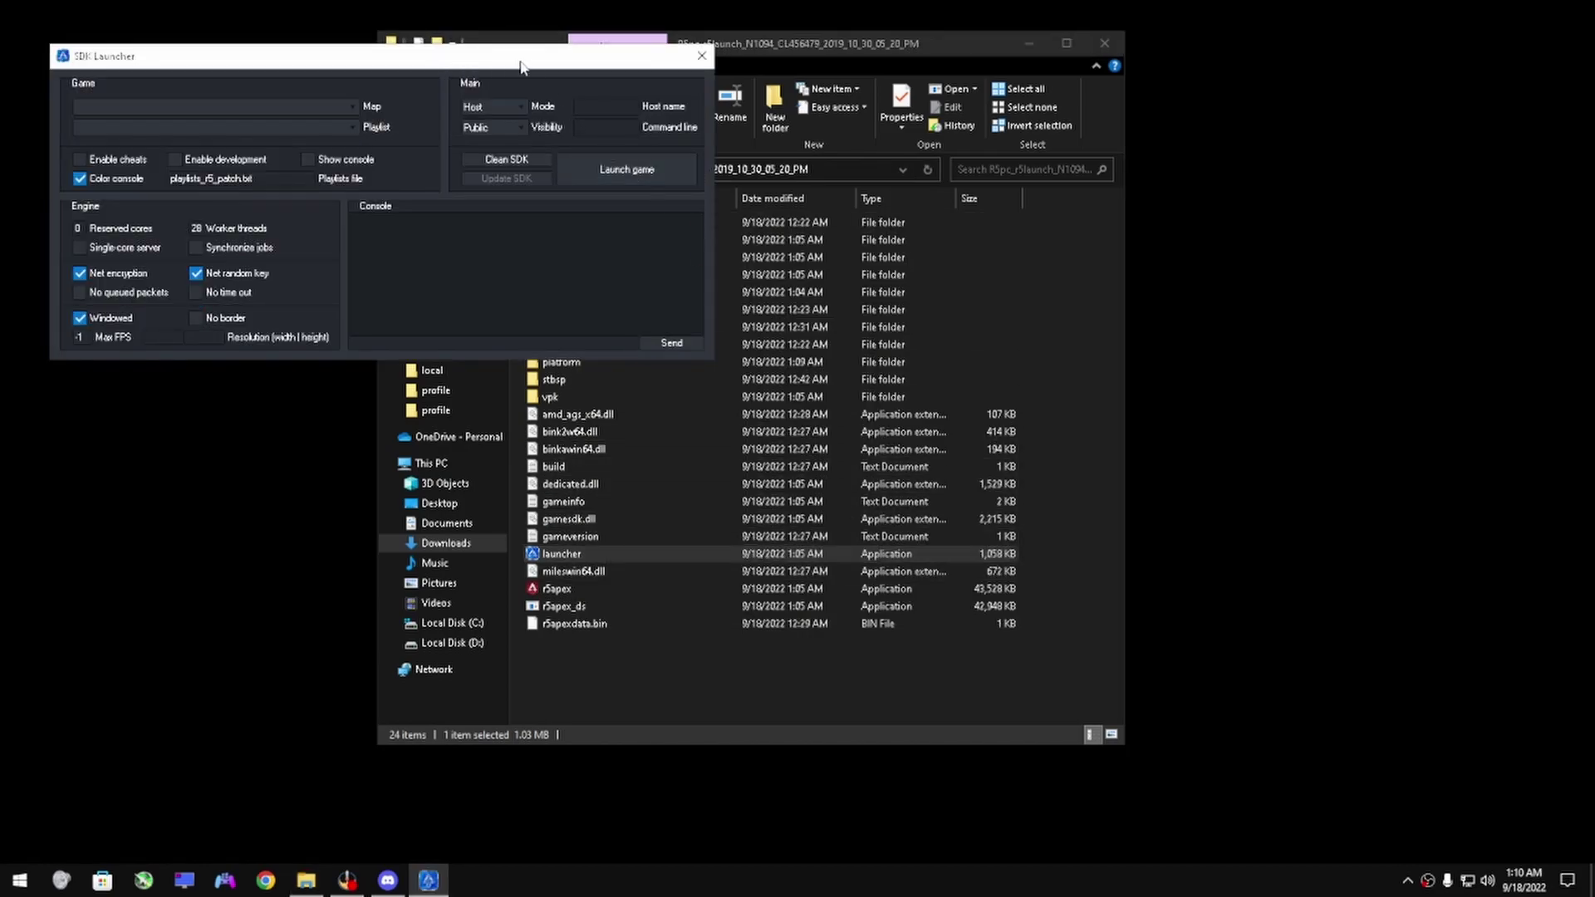
Step: Centre the SDK Launcher, turn off Windowed mode, then reopen the launcher from the game folder
left_click_drag(524, 57, 967, 234)
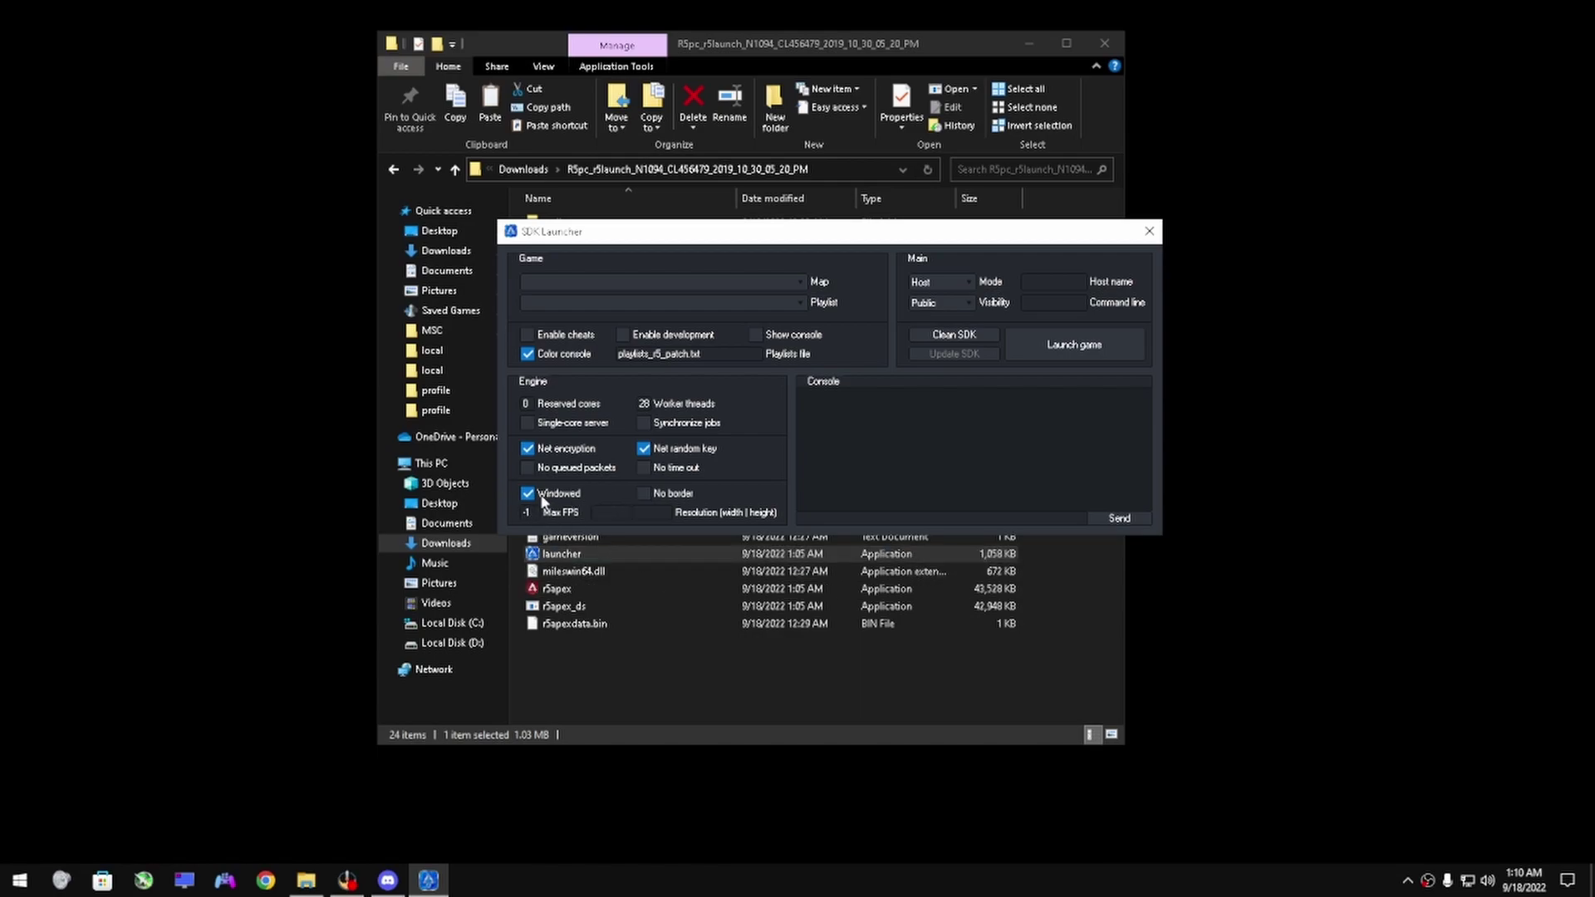
left_click(528, 494)
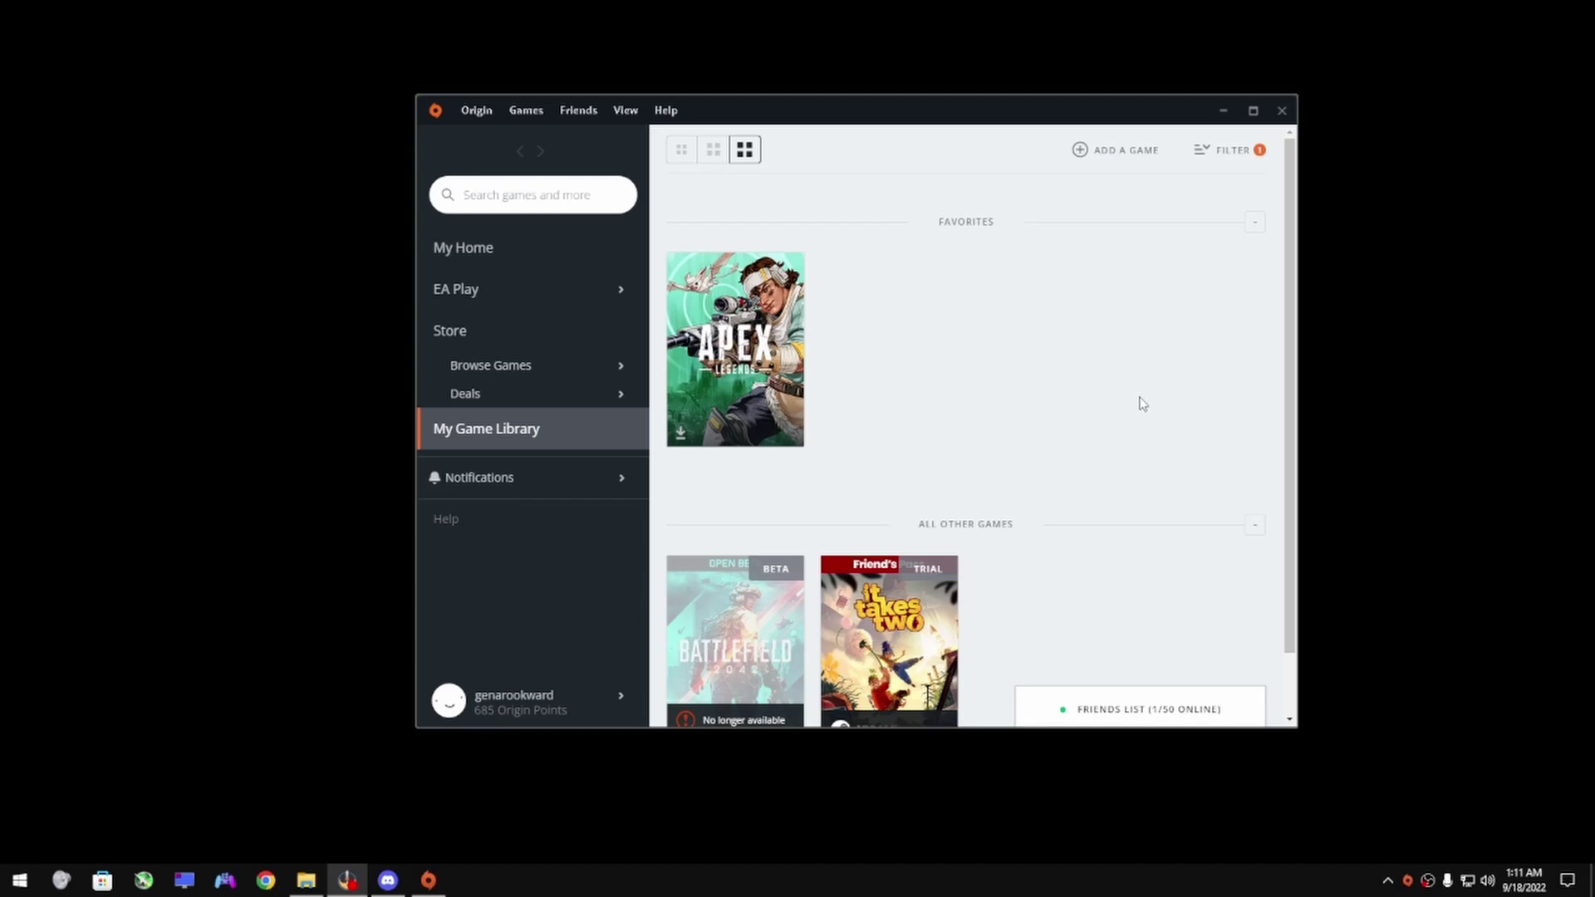
left_click(315, 883)
double_click(593, 561)
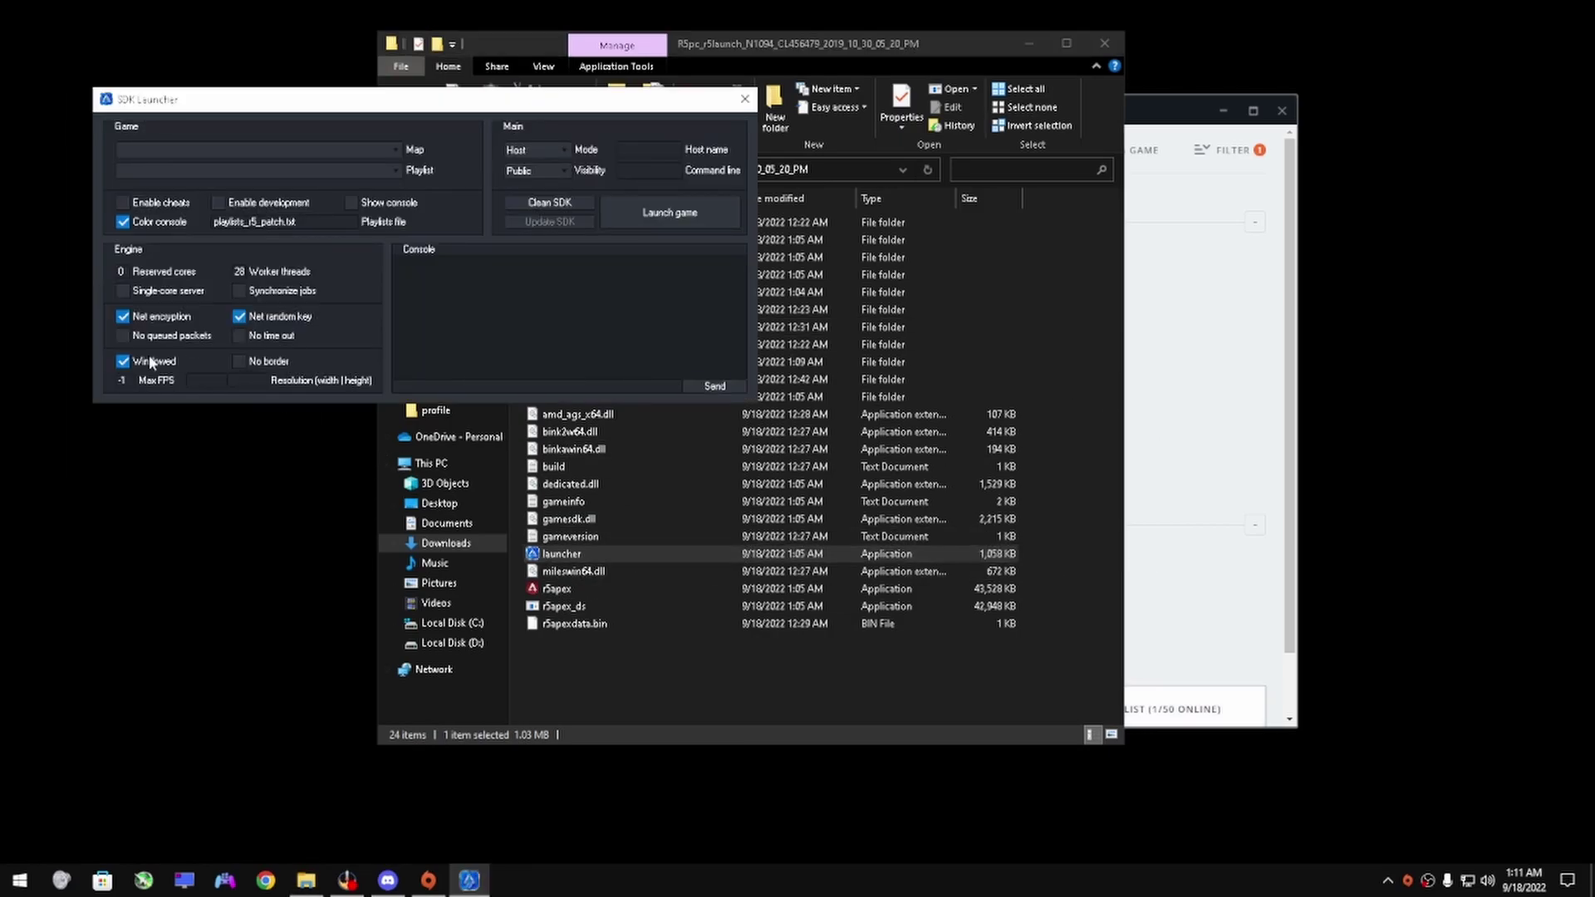
Step: Launch R5Reloaded full-screen from the SDK Launcher with Windowed unticked
left_click(150, 359)
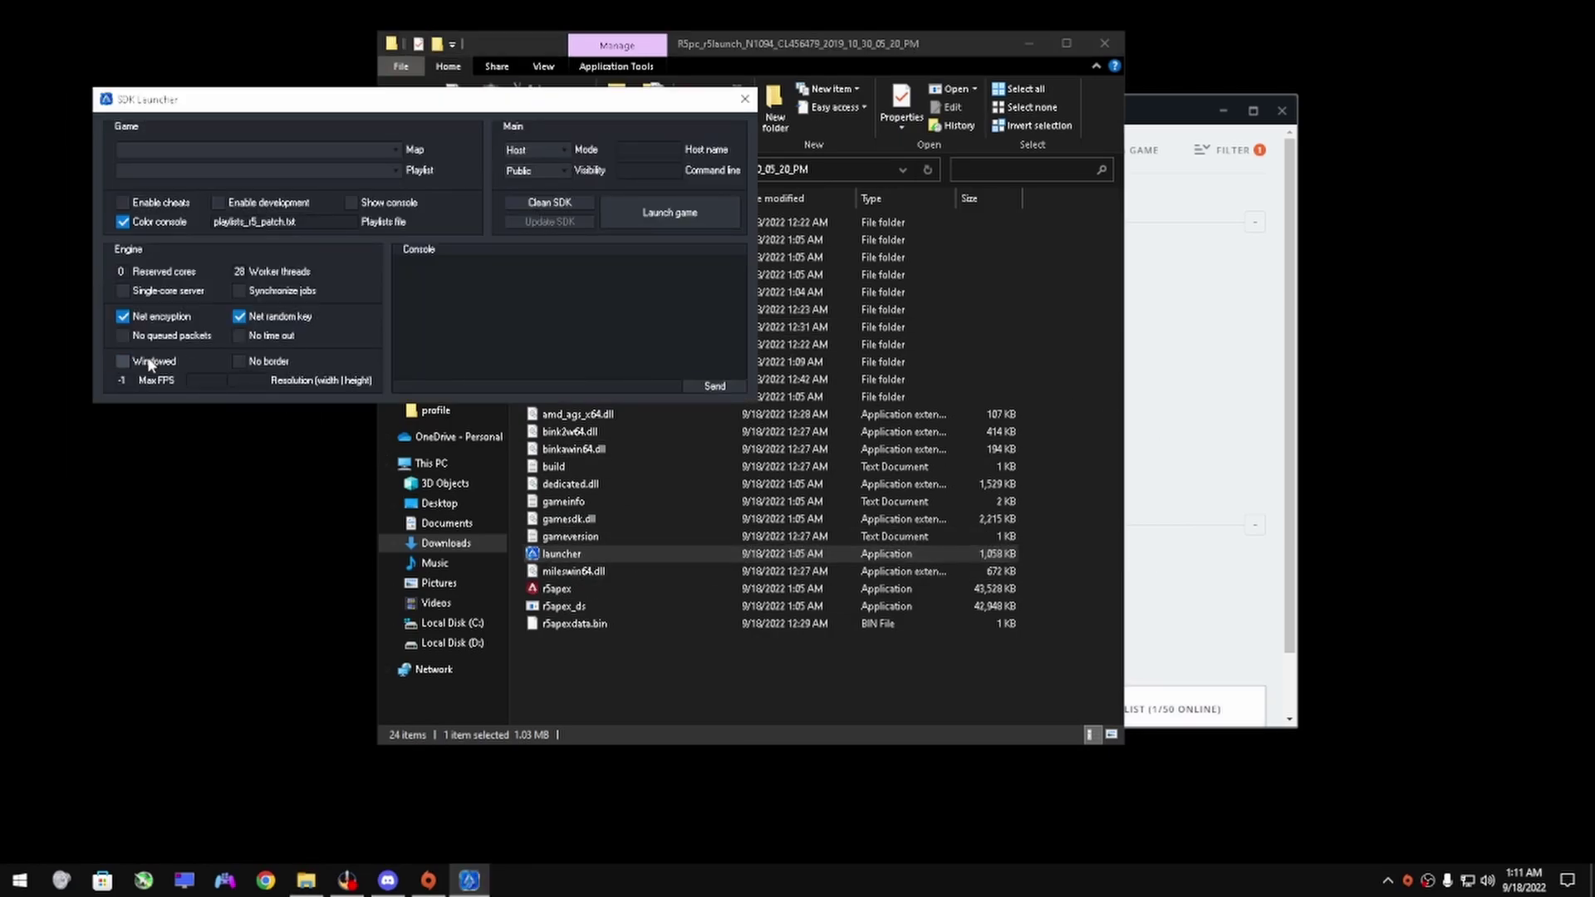
left_click(679, 214)
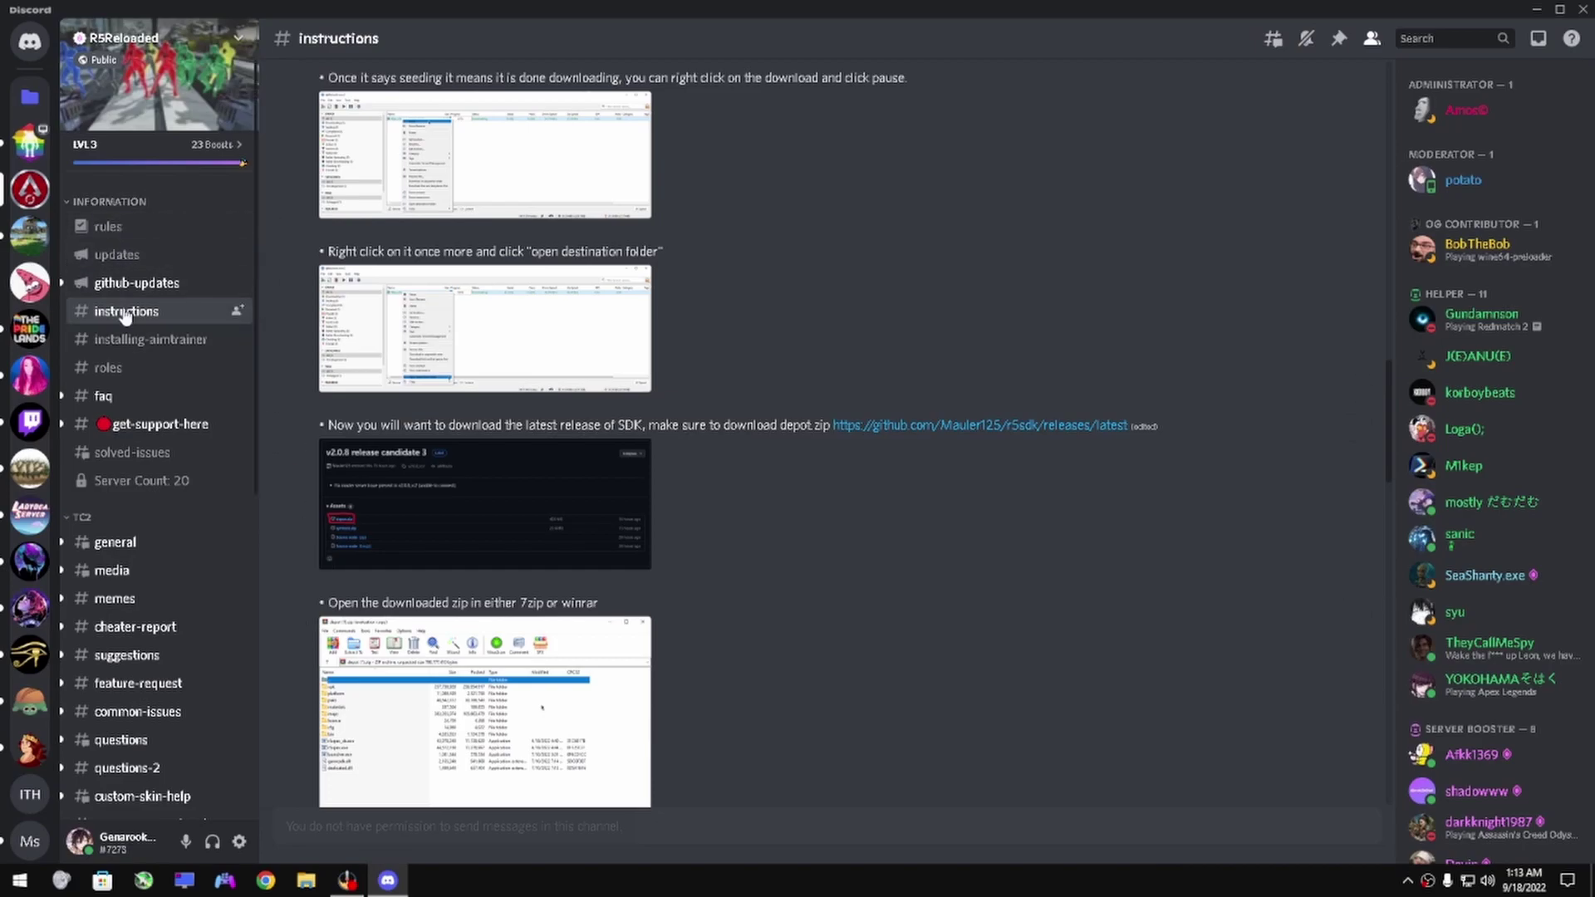
scroll(182, 487, "down", 4)
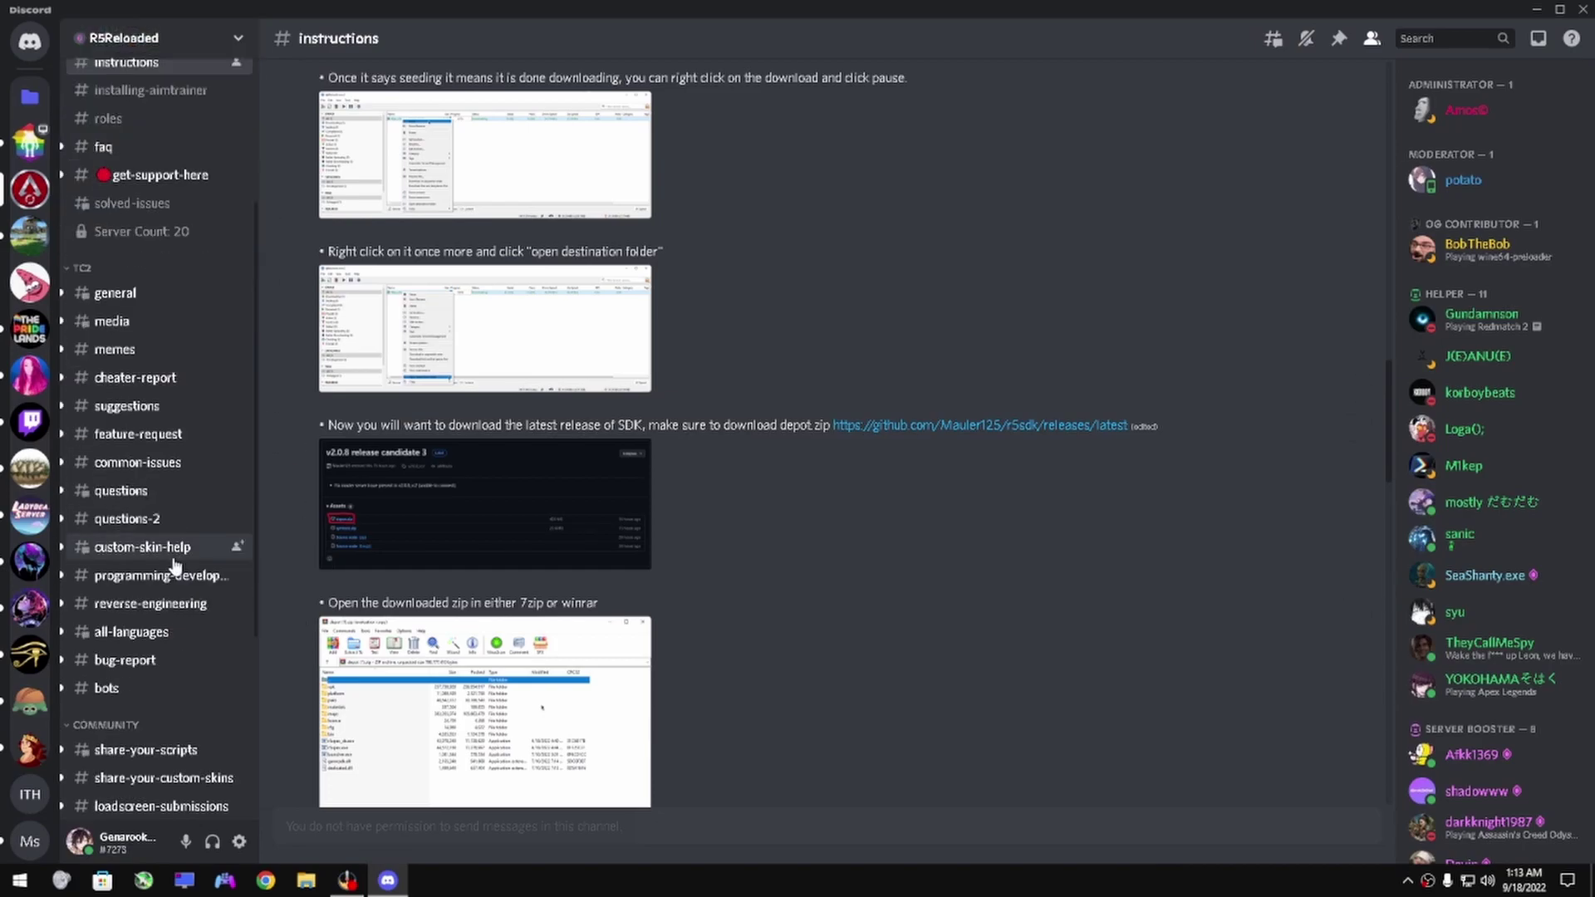
Step: Browse the R5Reloaded #questions channel's troubleshooting posts, then close Discord
left_click(137, 499)
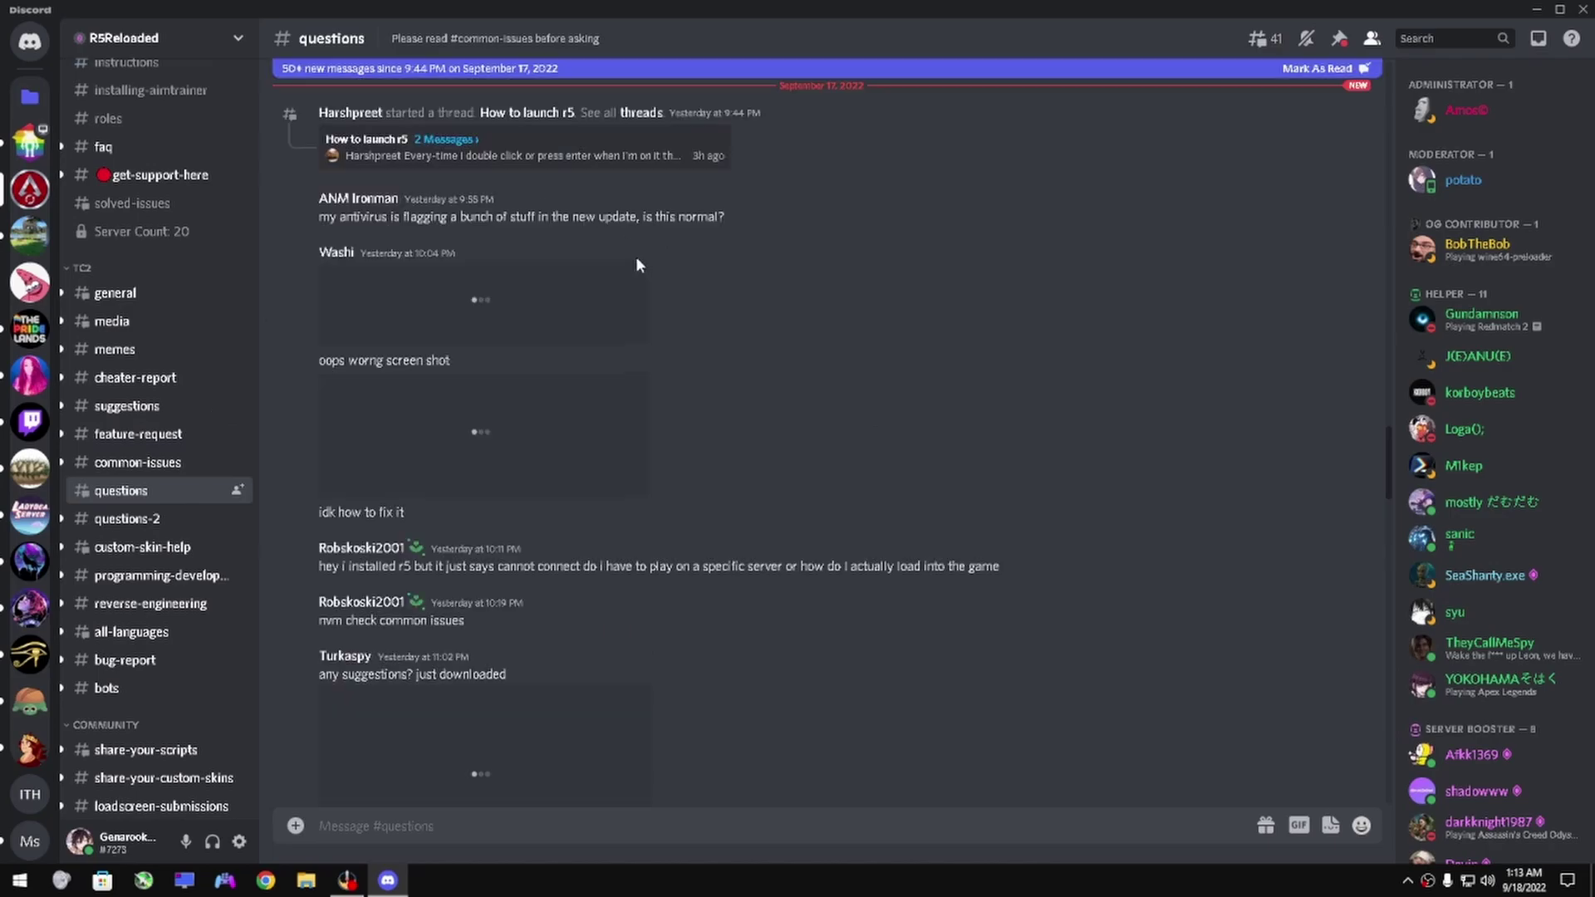
scroll(661, 300, "down", 4)
scroll(724, 547, "down", 2)
scroll(728, 548, "down", 3)
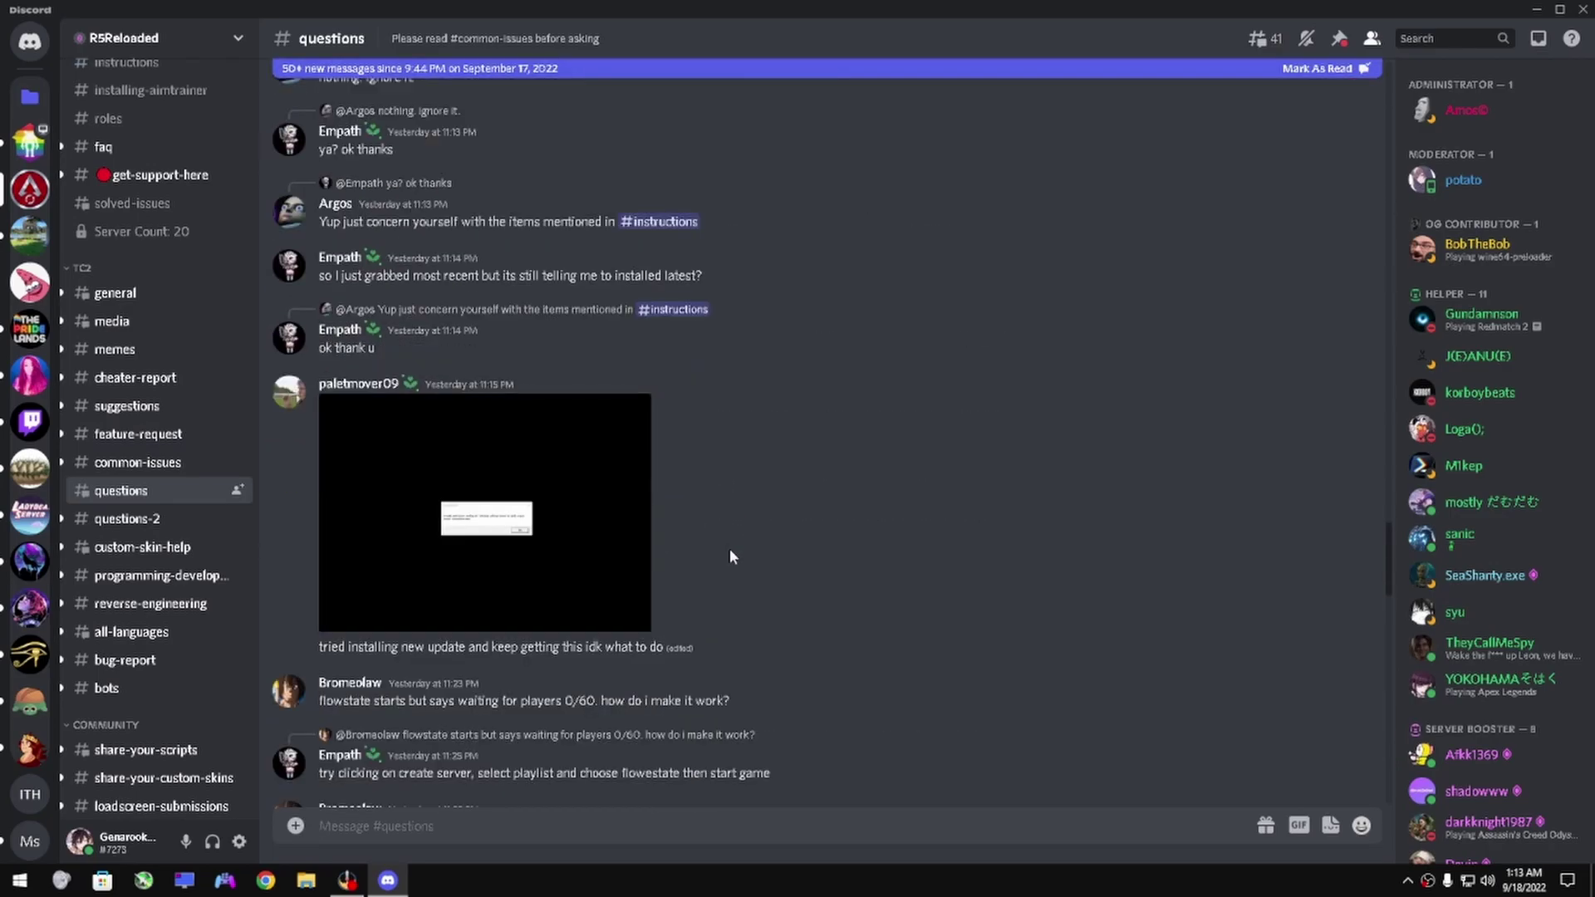
scroll(730, 549, "down", 3)
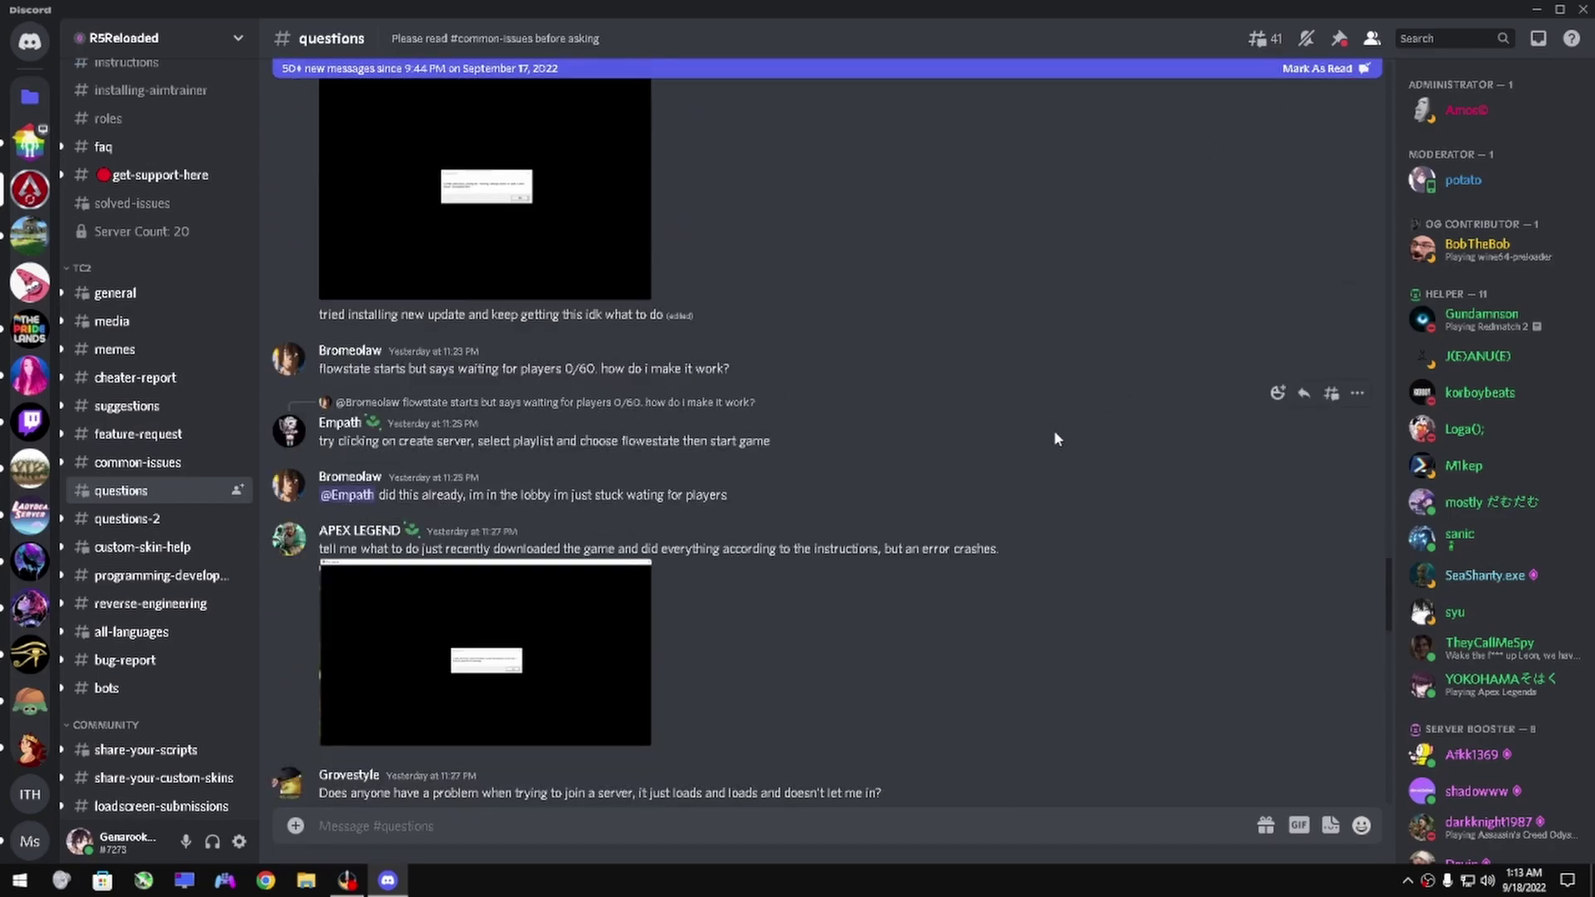
left_click(1535, 9)
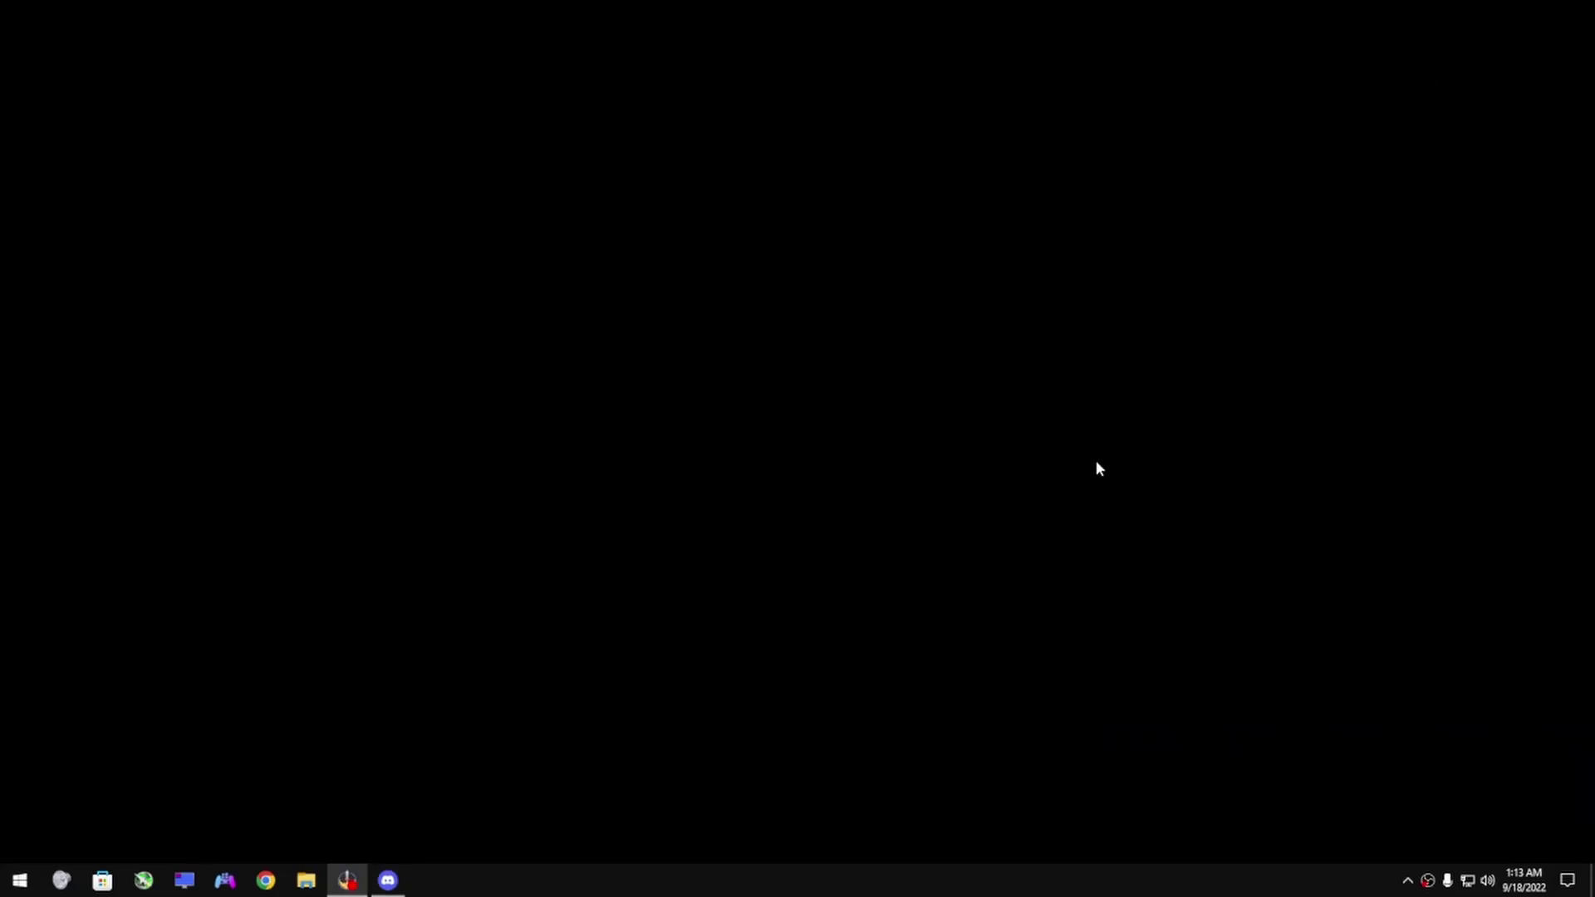